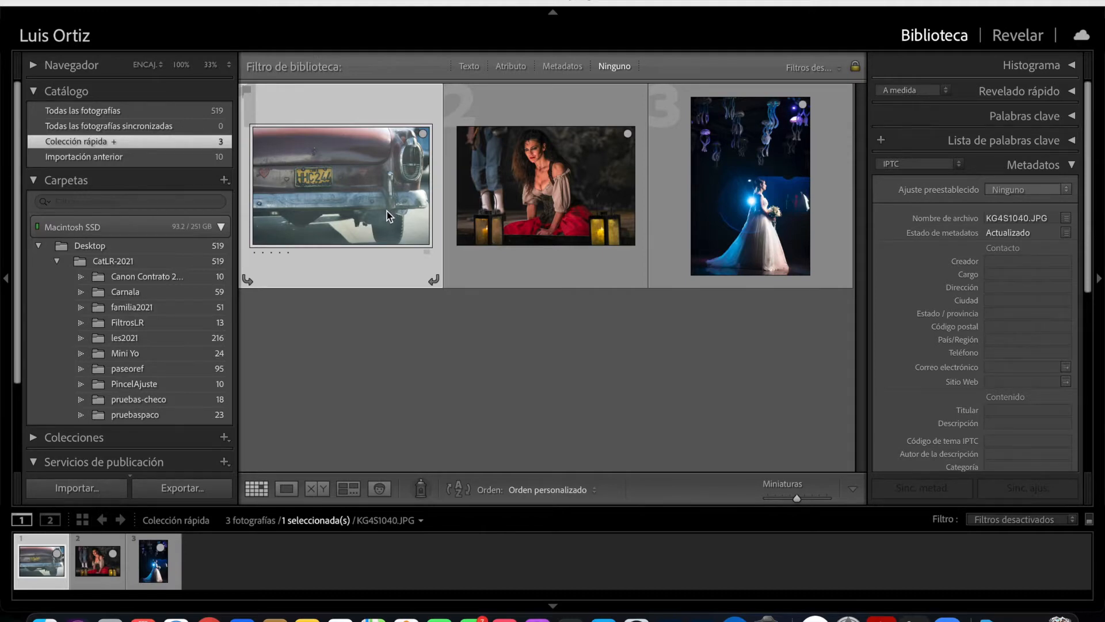
- Open the car photo for developing and bend its point curve, pulling down the shadows and anchoring the highlights close to the diagonal
key("d")
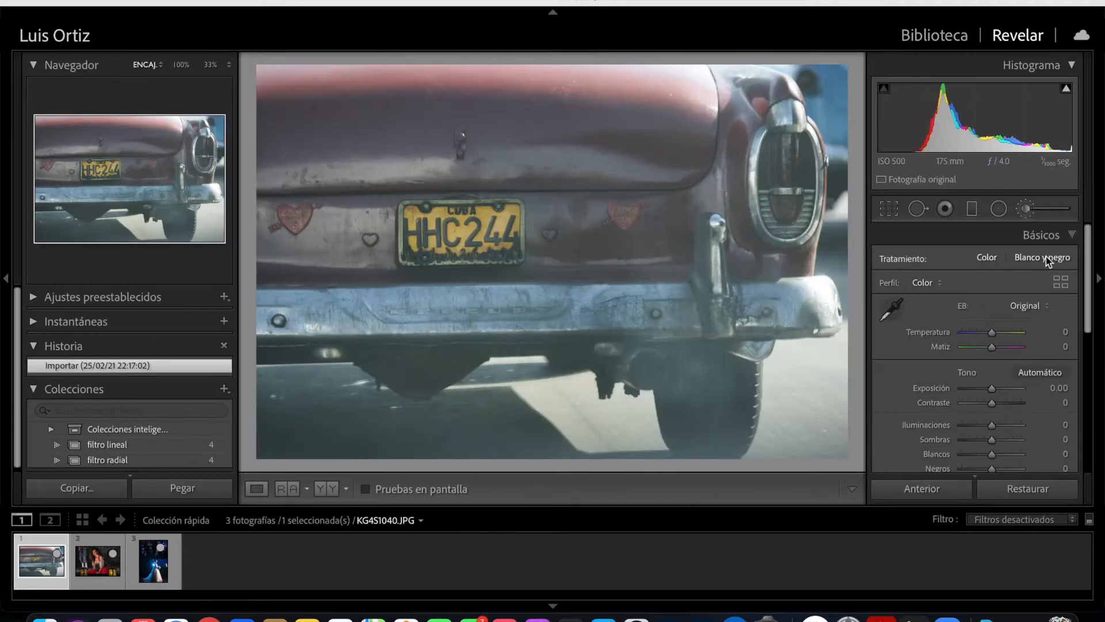
left_click(1051, 235)
left_click(1047, 258)
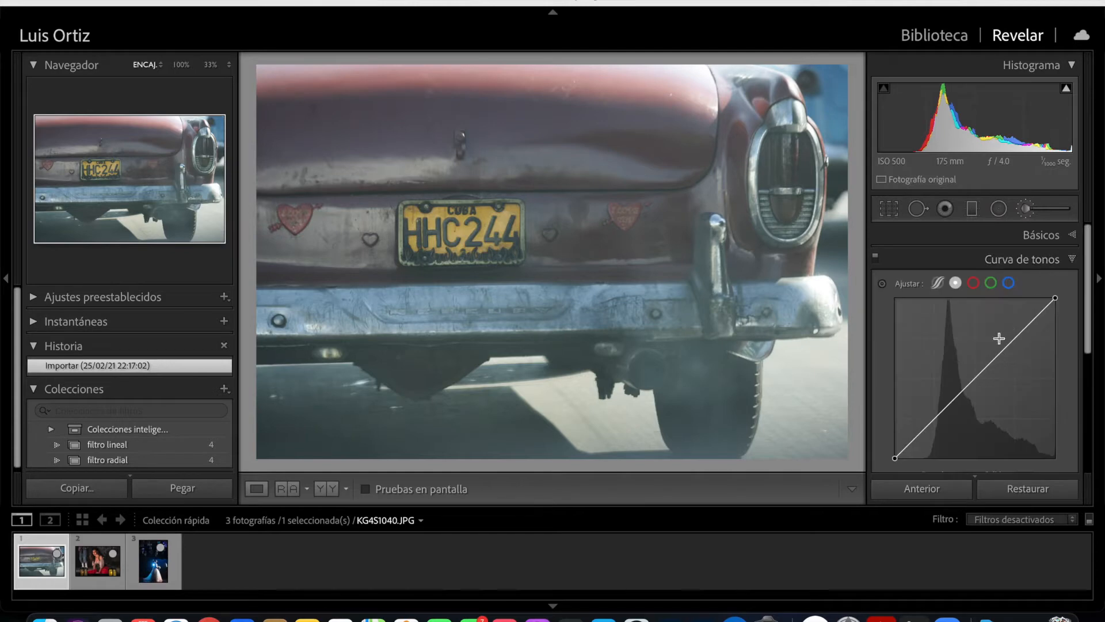
left_click_drag(944, 411, 951, 425)
left_click_drag(1001, 365, 1002, 358)
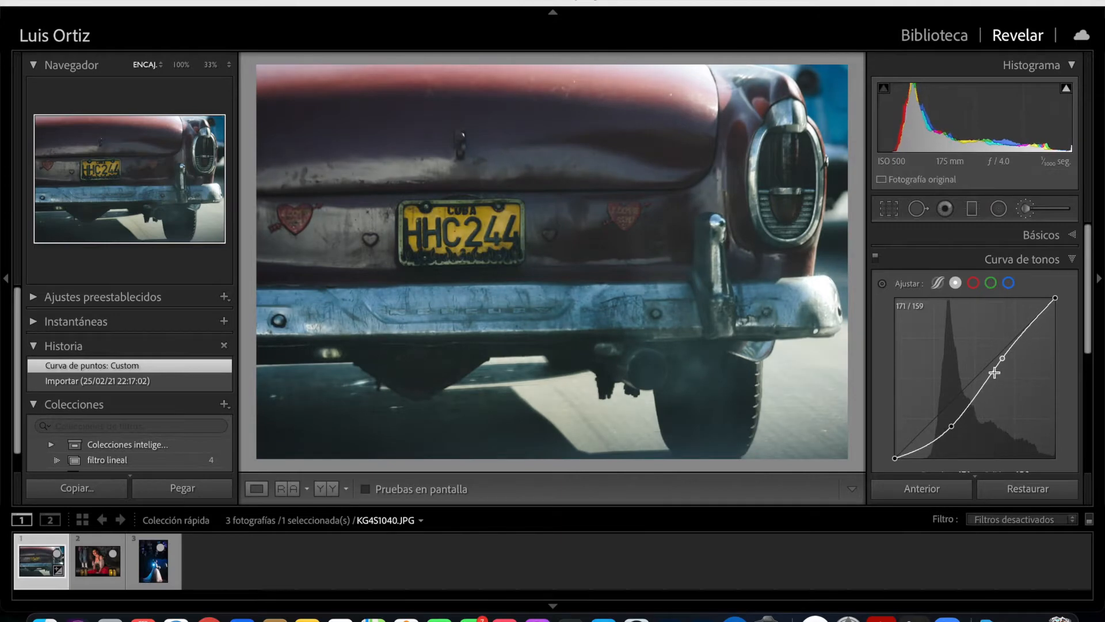
left_click_drag(953, 436, 957, 433)
left_click(1073, 240)
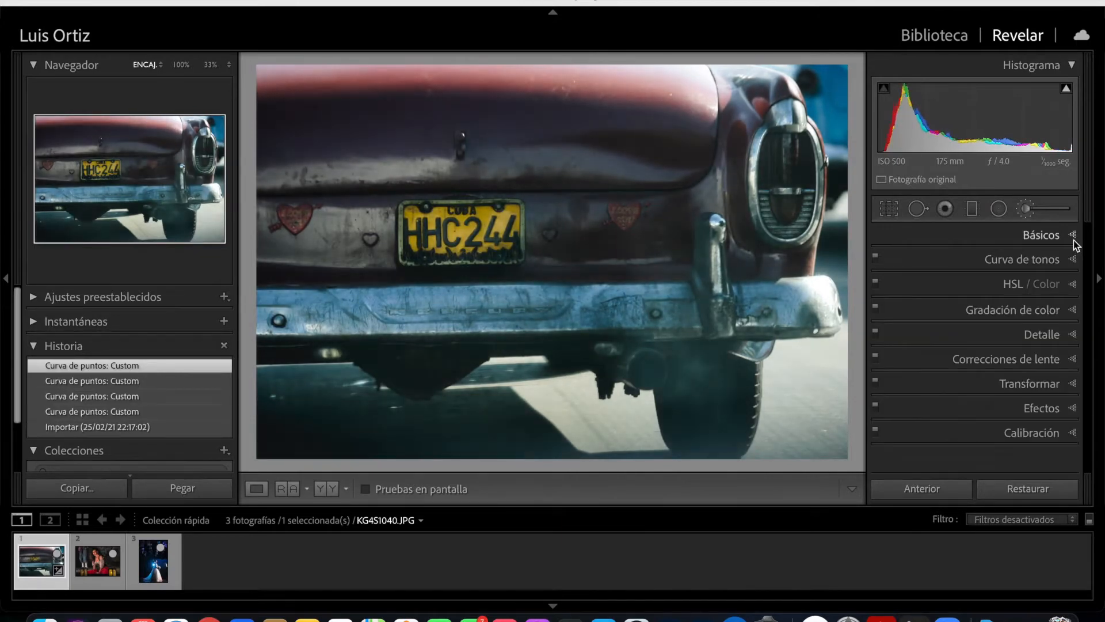
- Activate the Adjustment Brush with a new mask and turn on the selected mask overlay
left_click(1053, 241)
left_click(1025, 209)
mouse_move(1089, 266)
left_mouse_down()
mouse_move(1096, 384)
mouse_move(1101, 246)
left_mouse_up()
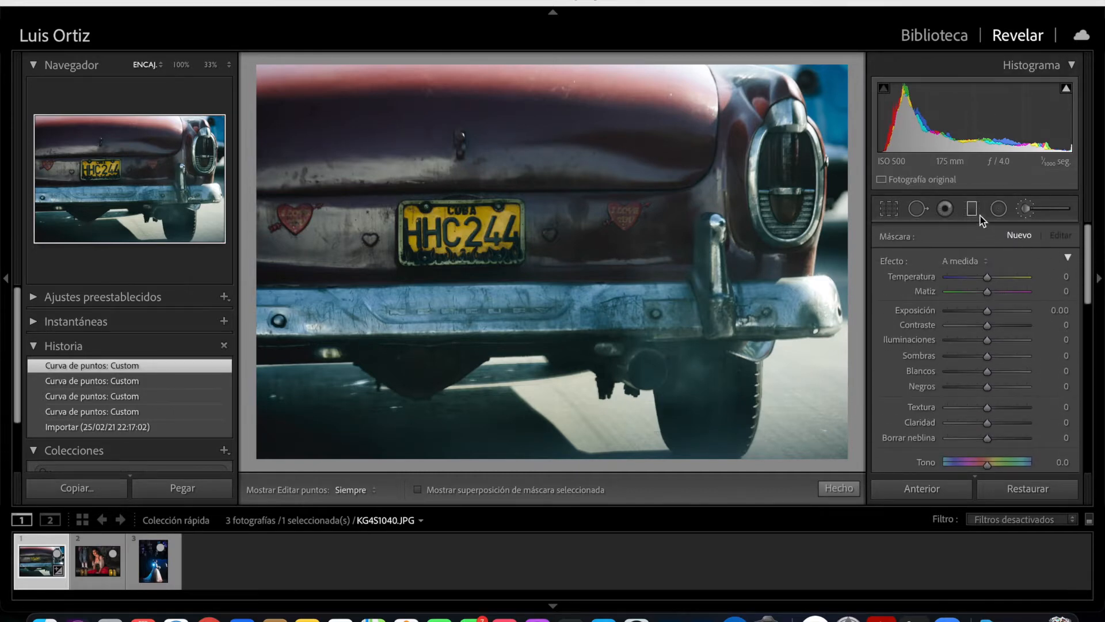
left_click(1000, 210)
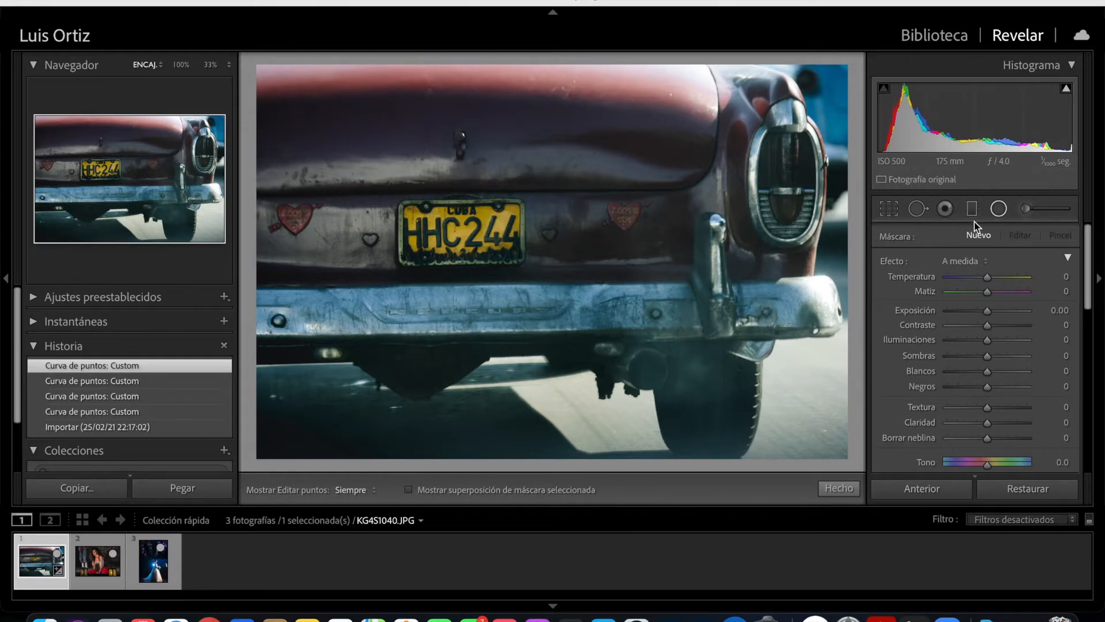
left_click(1000, 213)
left_click(1028, 211)
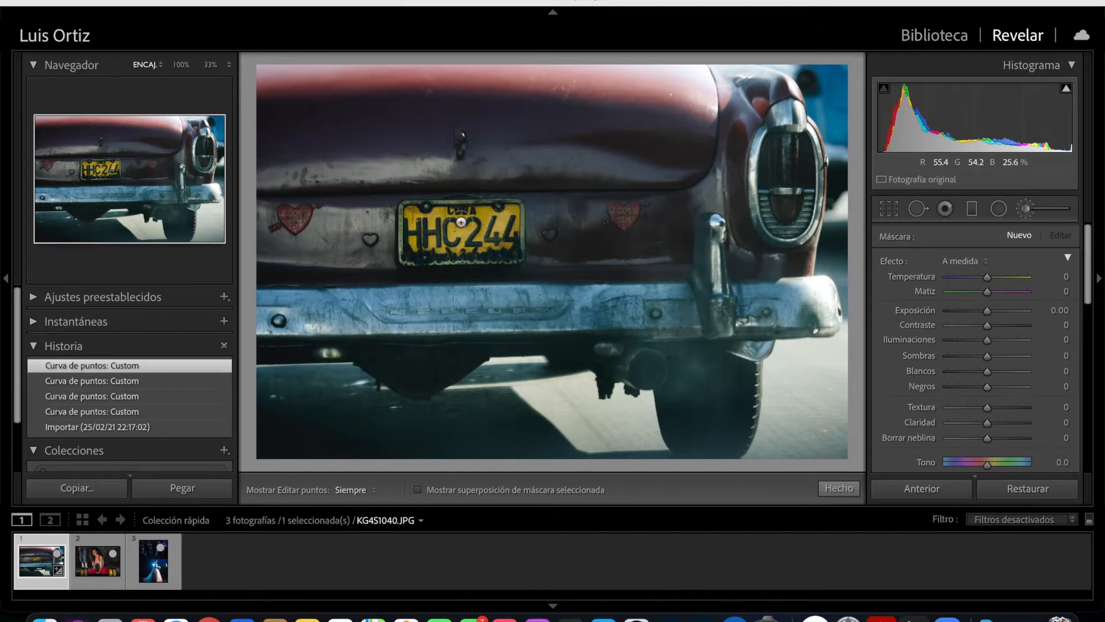
left_click(418, 489)
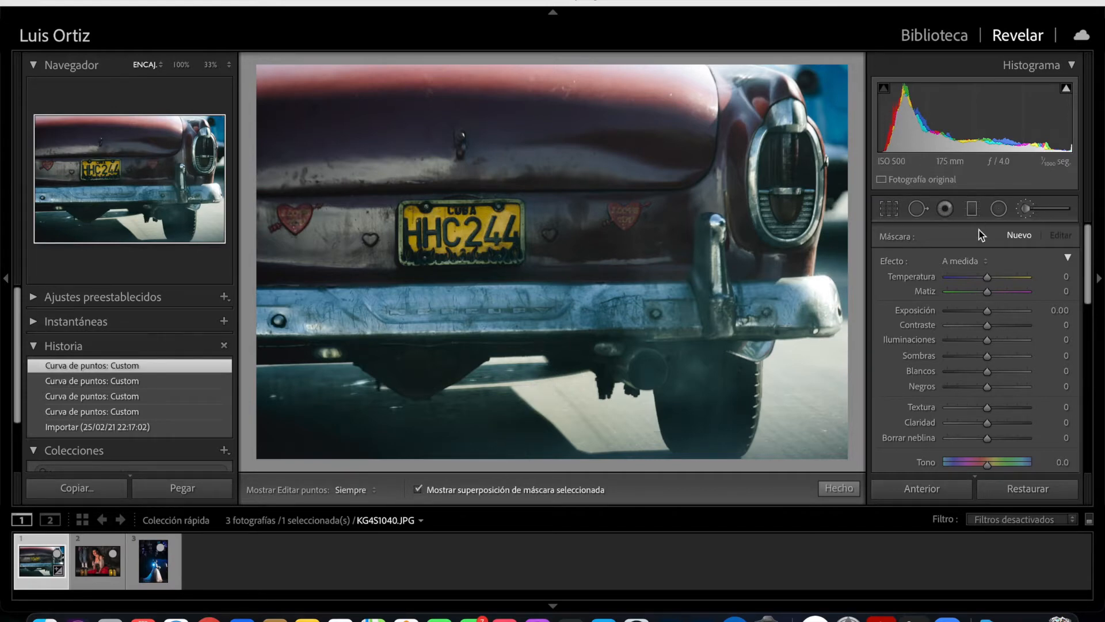
- Set brush A to size 9 and feather 7
left_click_drag(1089, 281, 1080, 401)
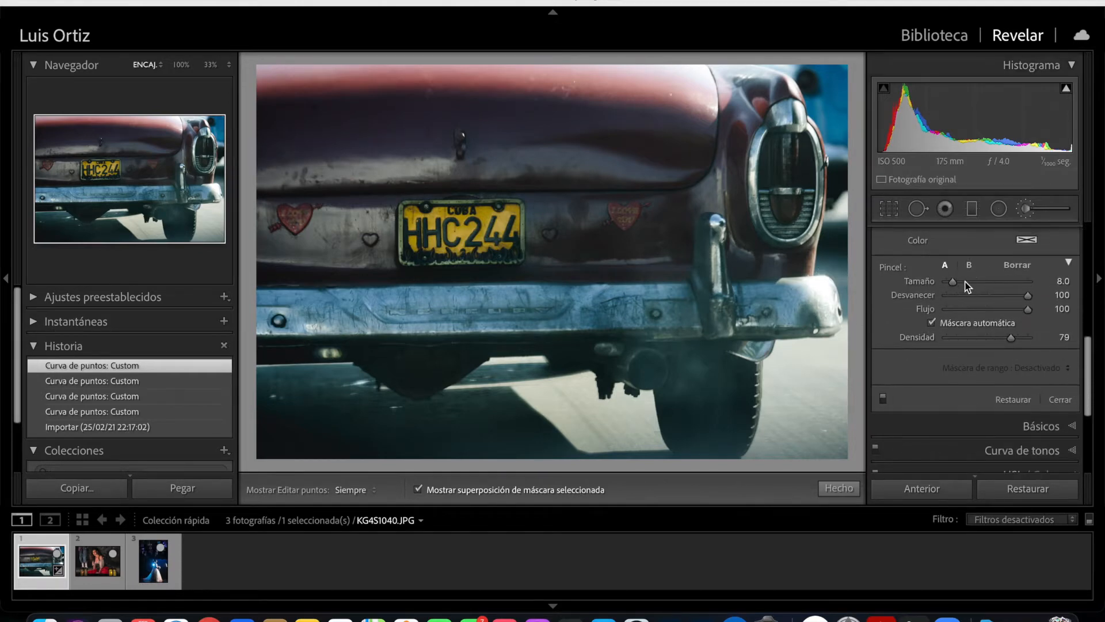
left_click(968, 266)
left_click(947, 266)
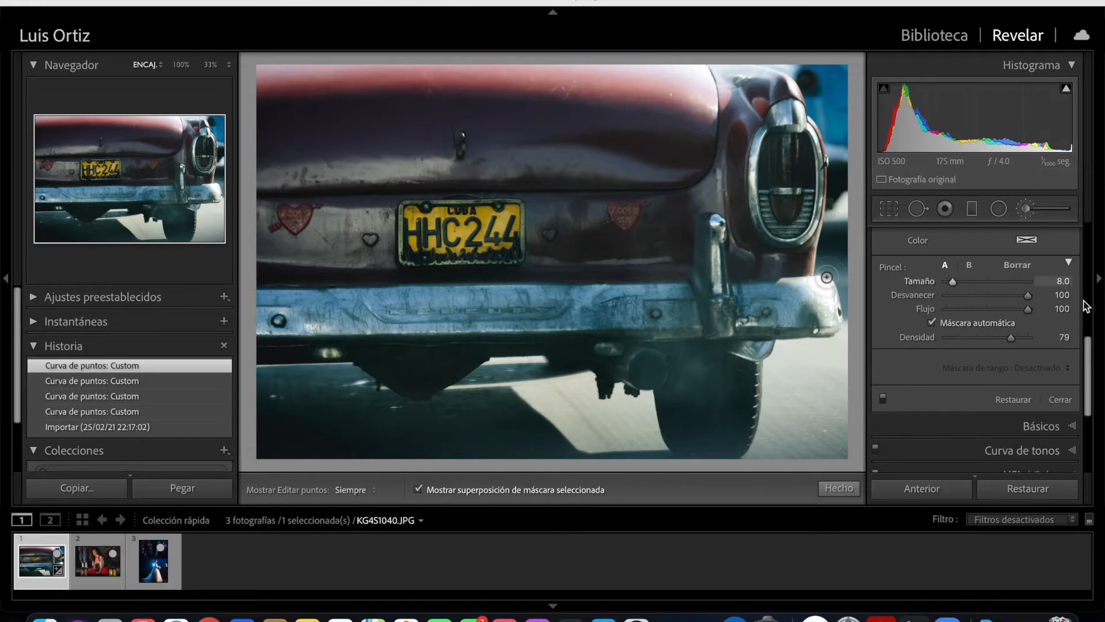
scroll(1091, 343, "up", 3)
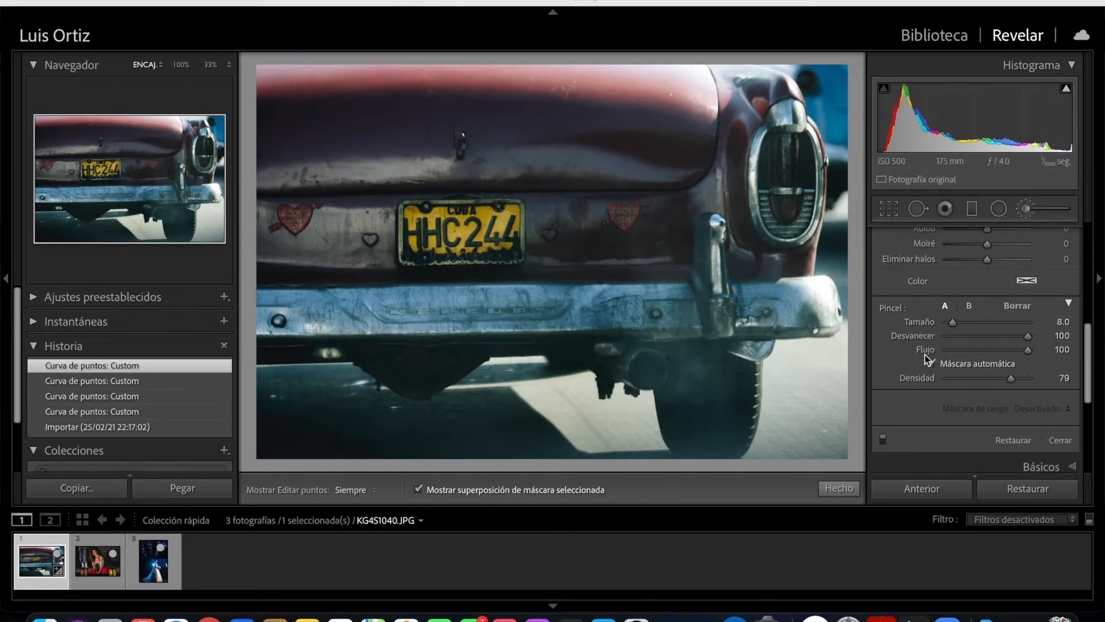
left_click_drag(955, 323, 955, 324)
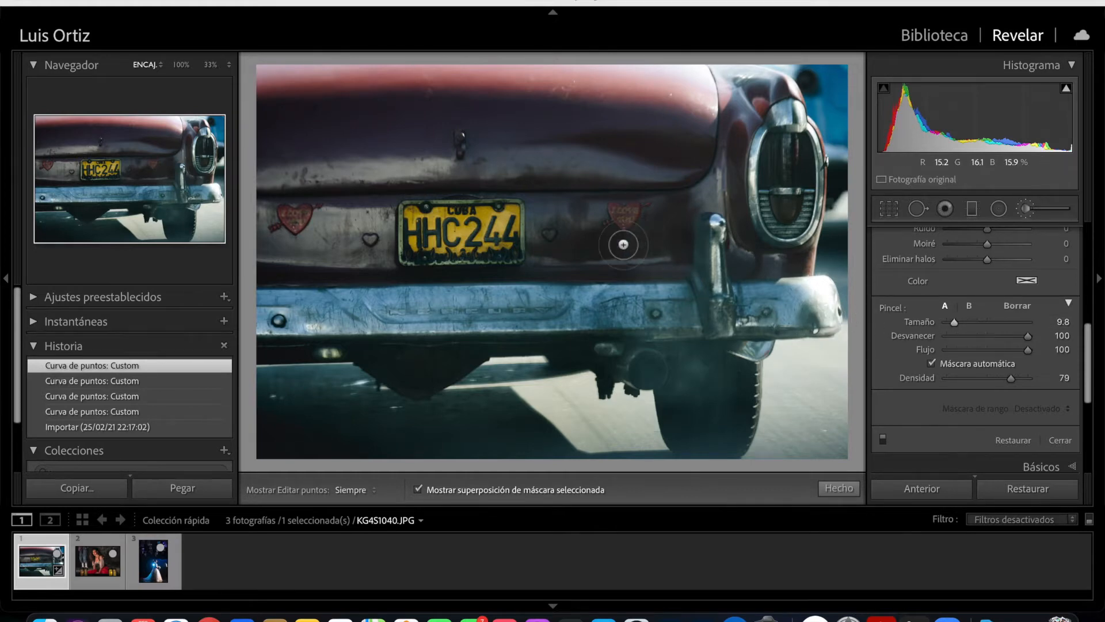
scroll(496, 220, "up", 5)
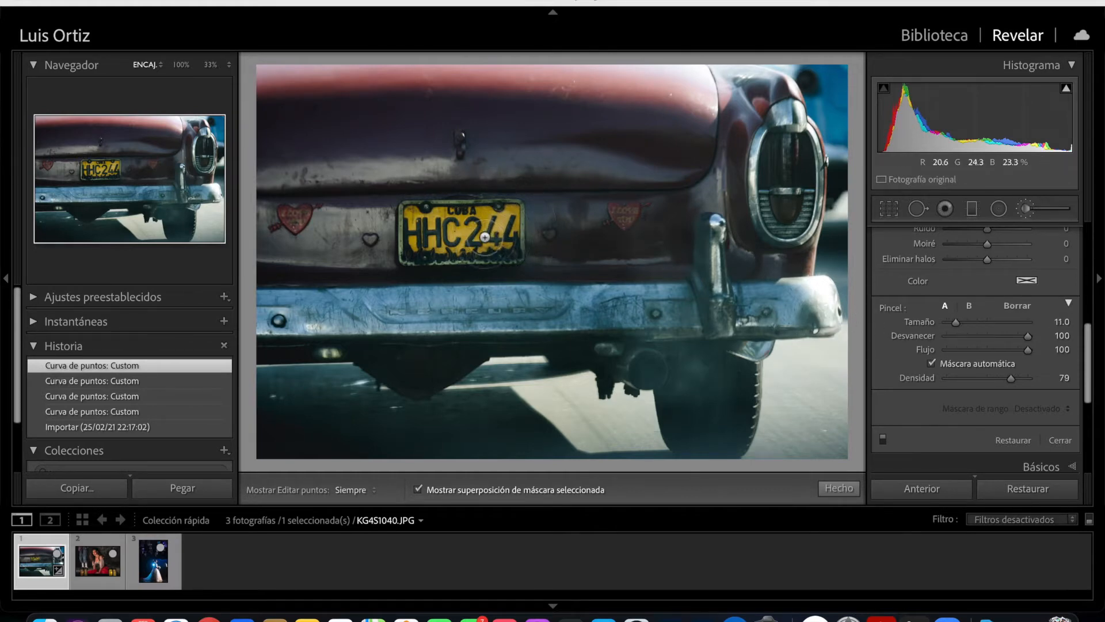
scroll(478, 235, "down", 3)
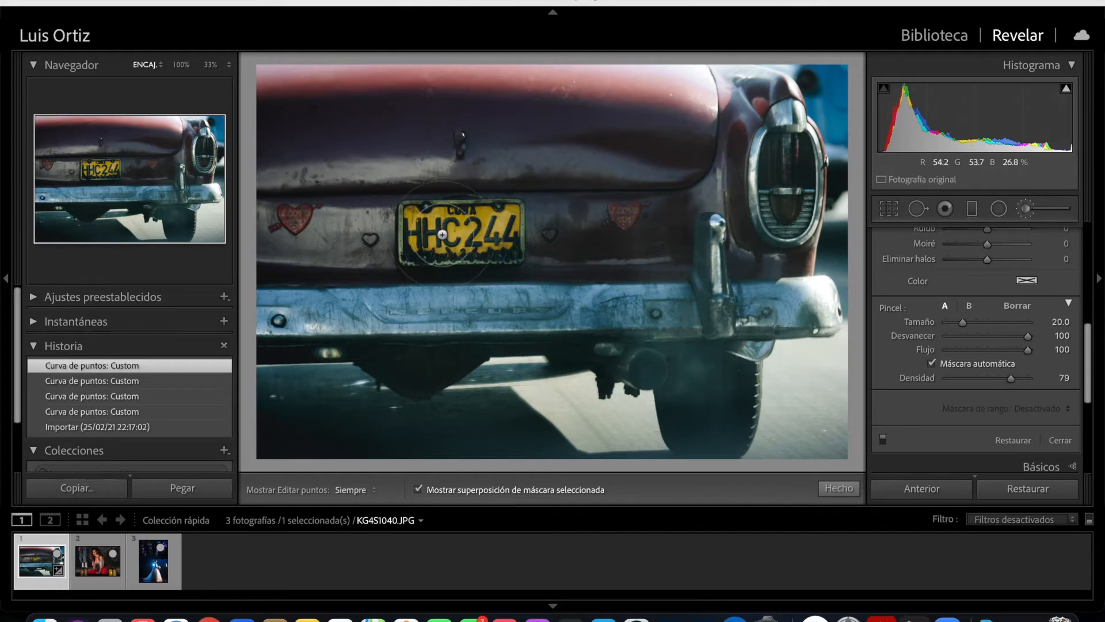
scroll(449, 232, "down", 1)
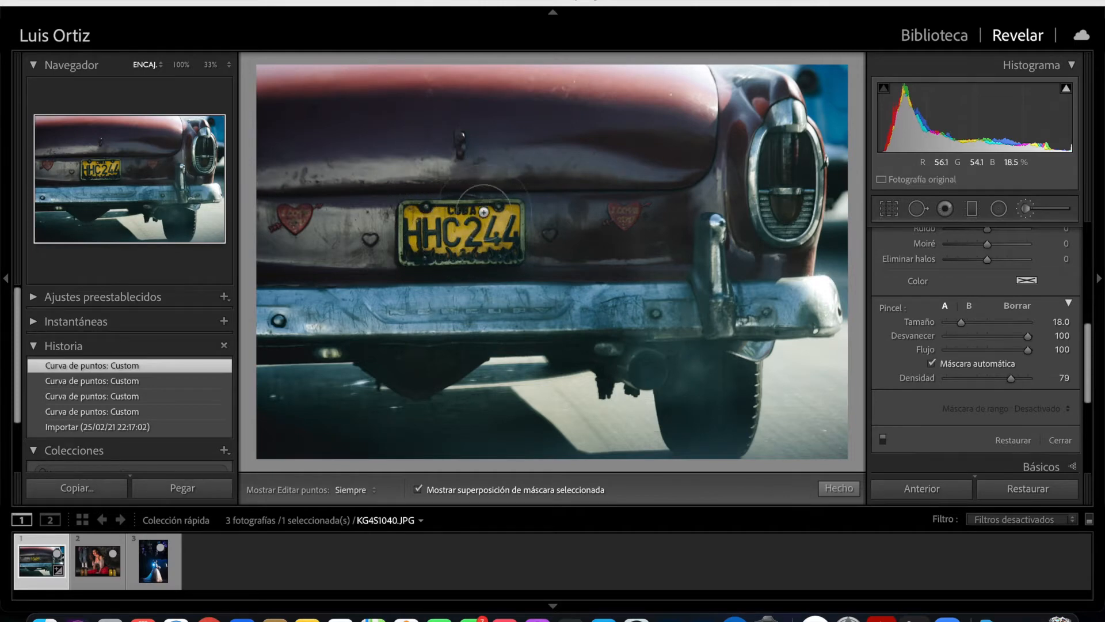
scroll(454, 231, "down", 1)
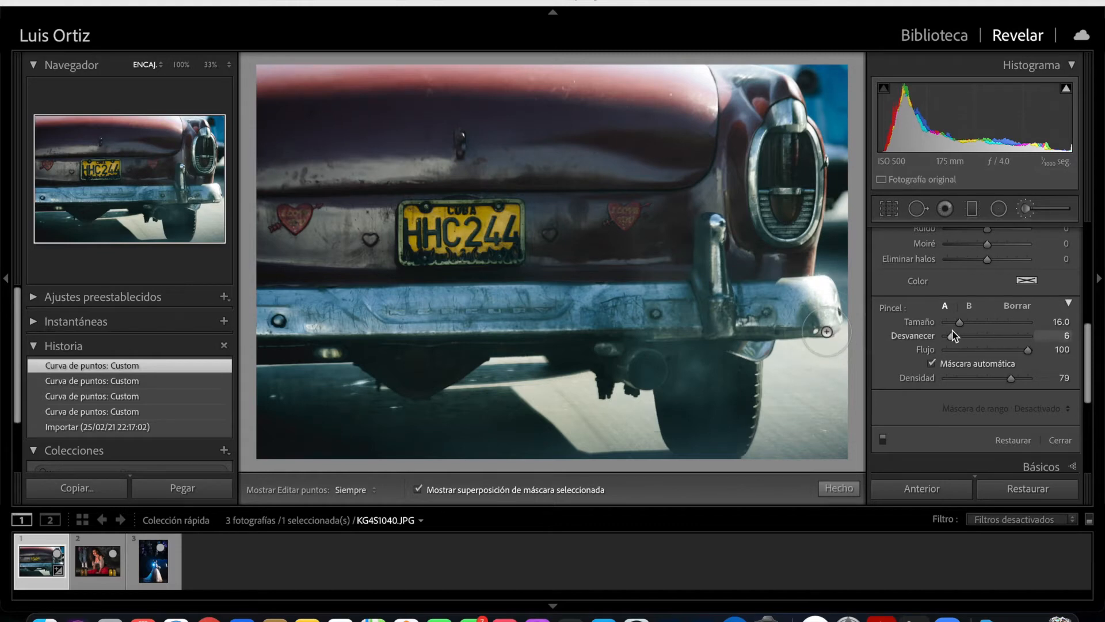
left_click_drag(955, 336, 952, 337)
scroll(442, 229, "down", 2)
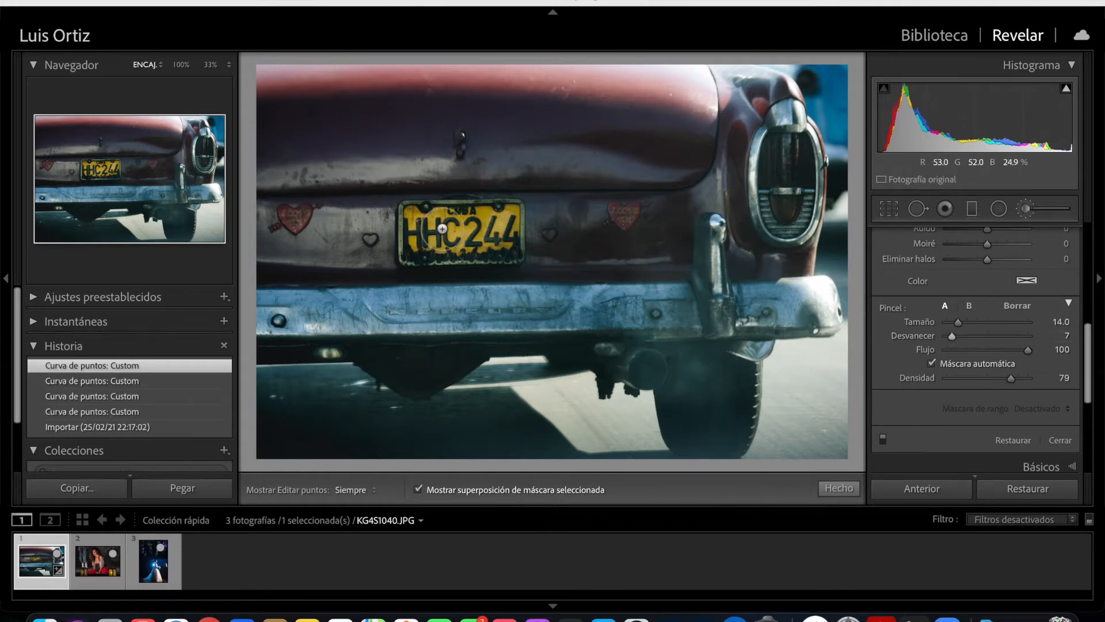
scroll(440, 231, "down", 3)
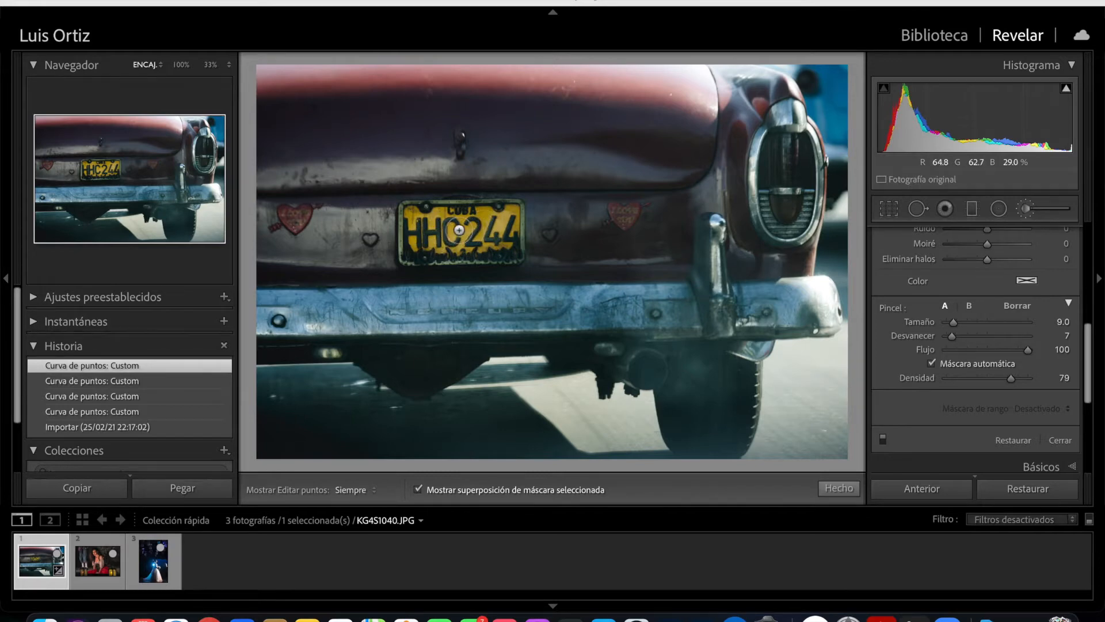
- Paint the brush mask over the whole yellow licence plate, including its lettering and frame
left_click(451, 234)
left_click_drag(459, 234, 519, 234)
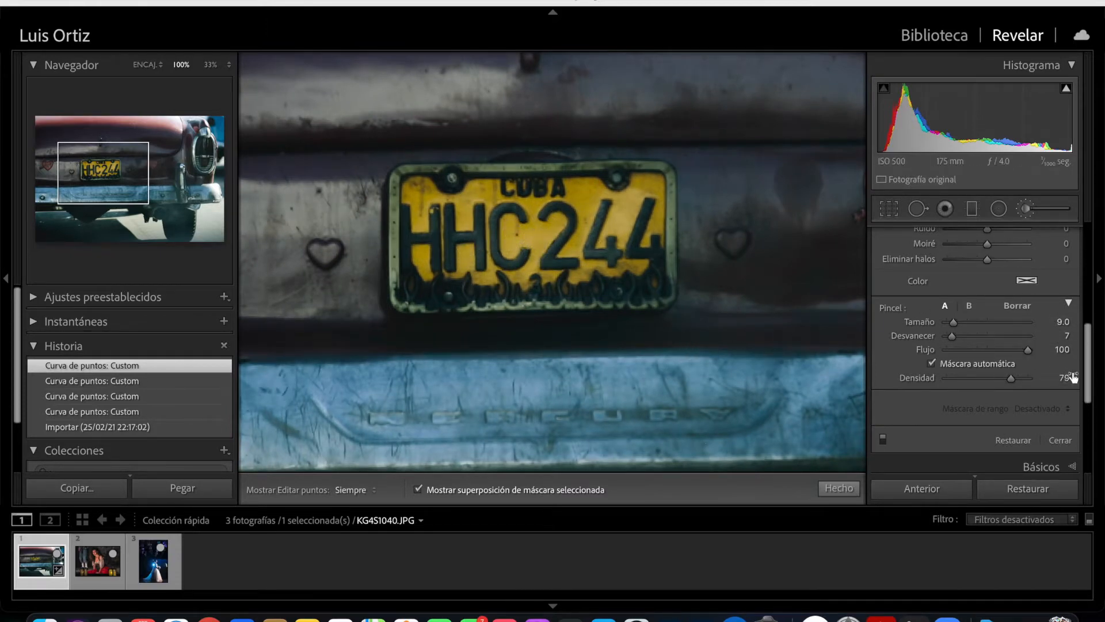
key("h")
mouse_move(427, 281)
left_mouse_down()
mouse_move(405, 243)
mouse_move(408, 194)
mouse_move(618, 188)
mouse_move(658, 216)
mouse_move(614, 294)
mouse_move(461, 302)
mouse_move(407, 253)
mouse_move(418, 182)
mouse_move(429, 236)
left_mouse_up()
mouse_move(485, 273)
left_mouse_down()
mouse_move(659, 207)
mouse_move(501, 172)
mouse_move(393, 259)
mouse_move(617, 303)
mouse_move(666, 233)
mouse_move(491, 176)
mouse_move(599, 221)
mouse_move(604, 265)
left_mouse_up()
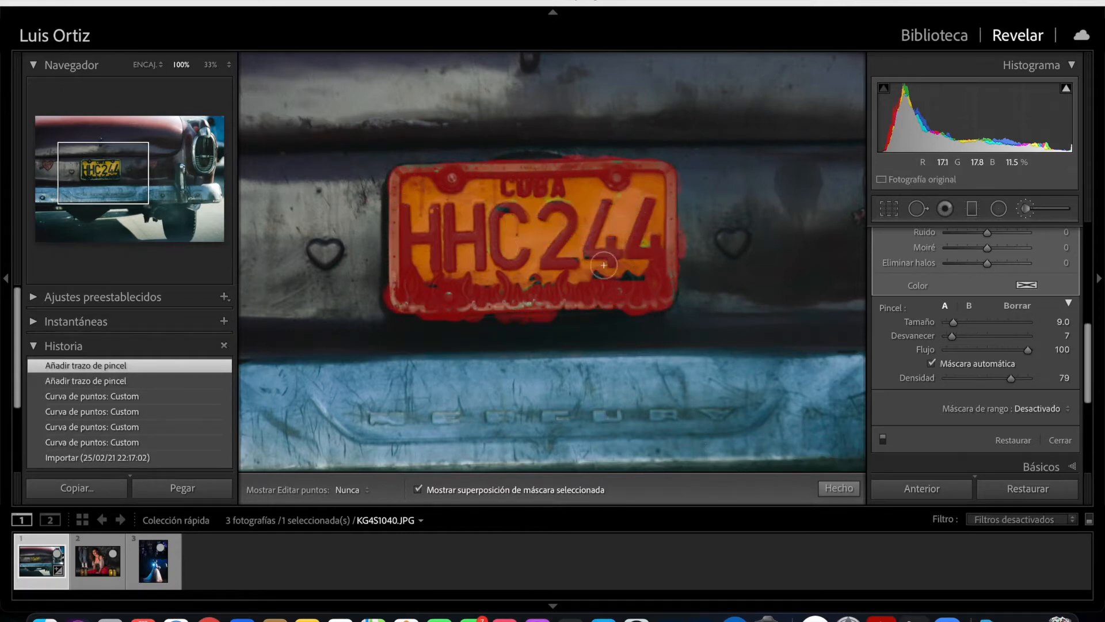
left_click_drag(520, 275, 527, 219)
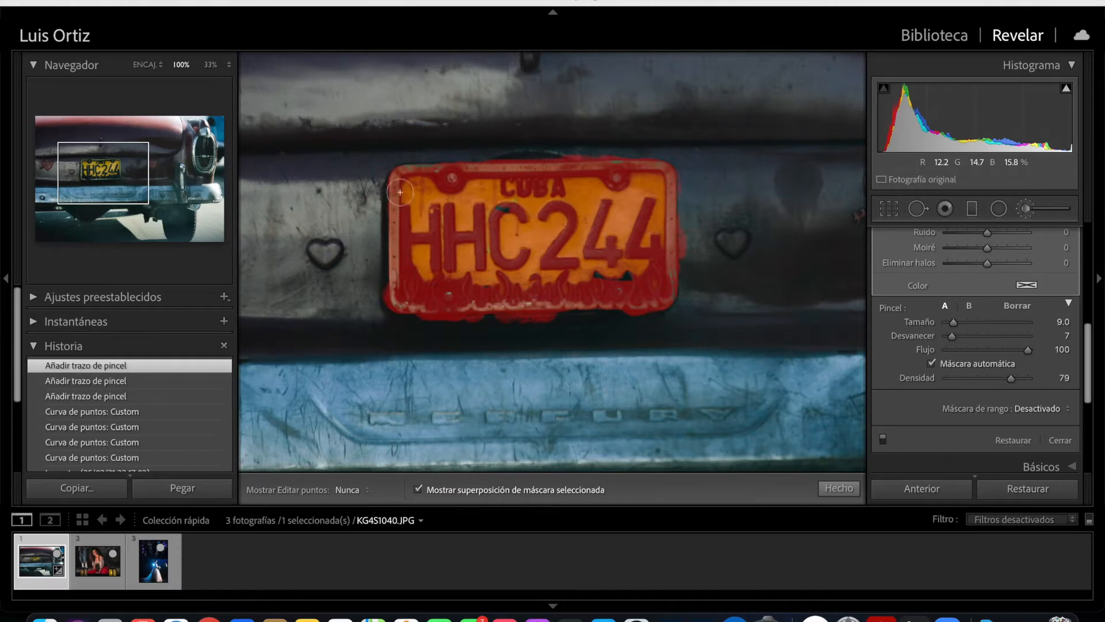
left_click_drag(558, 187, 560, 188)
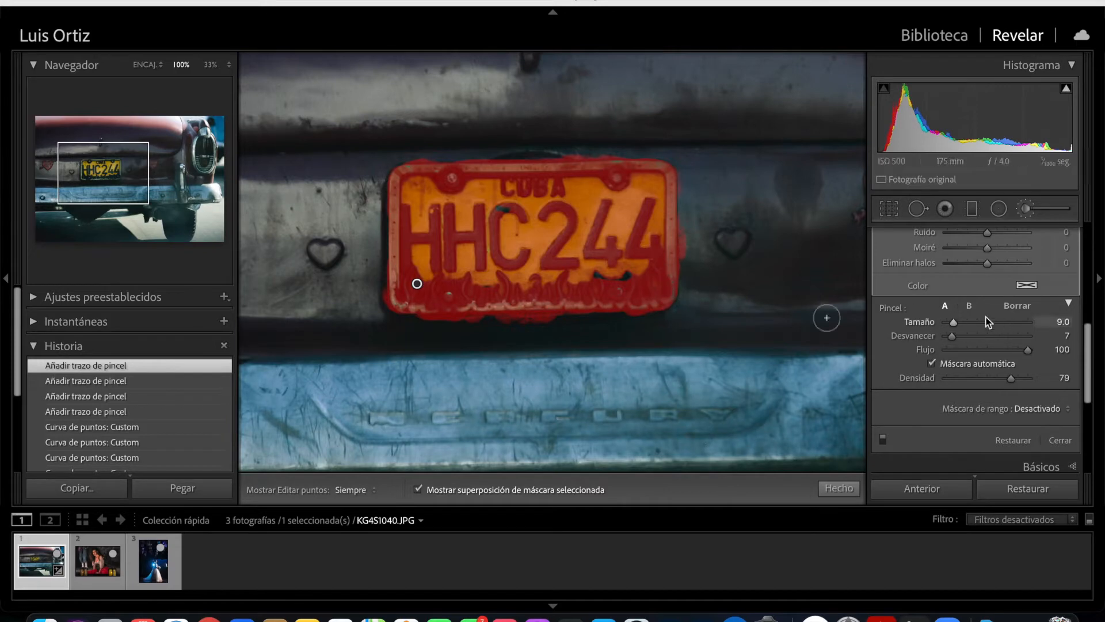
- Erase the mask spill around the licence plate's outer edges with the eraser brush at size 6.2, reducing it to 4
left_click(1009, 308)
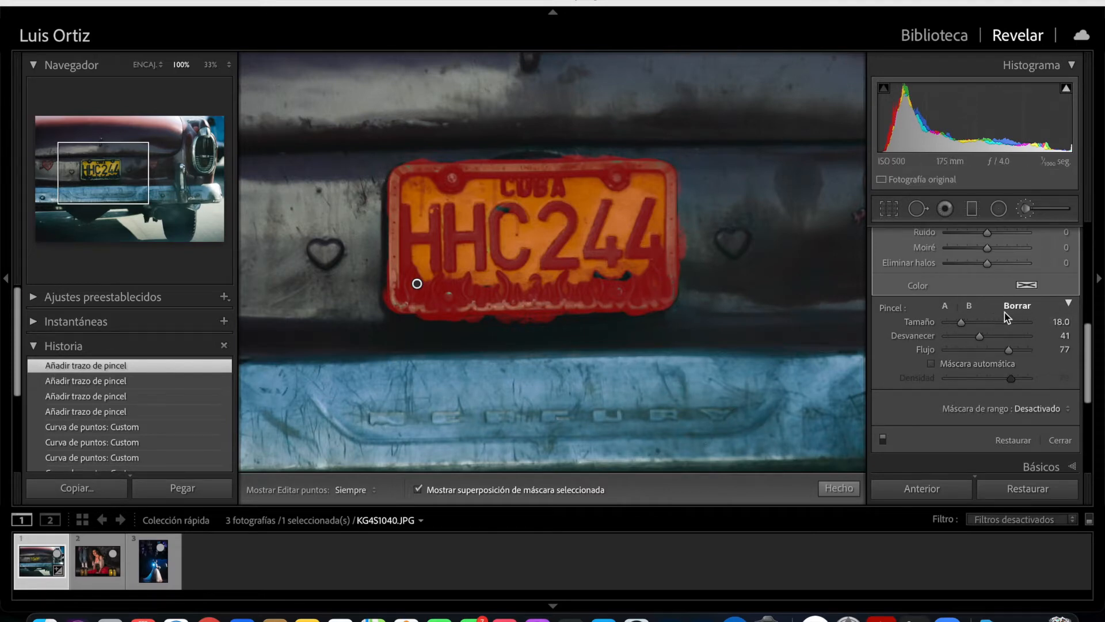
left_click_drag(961, 322, 951, 324)
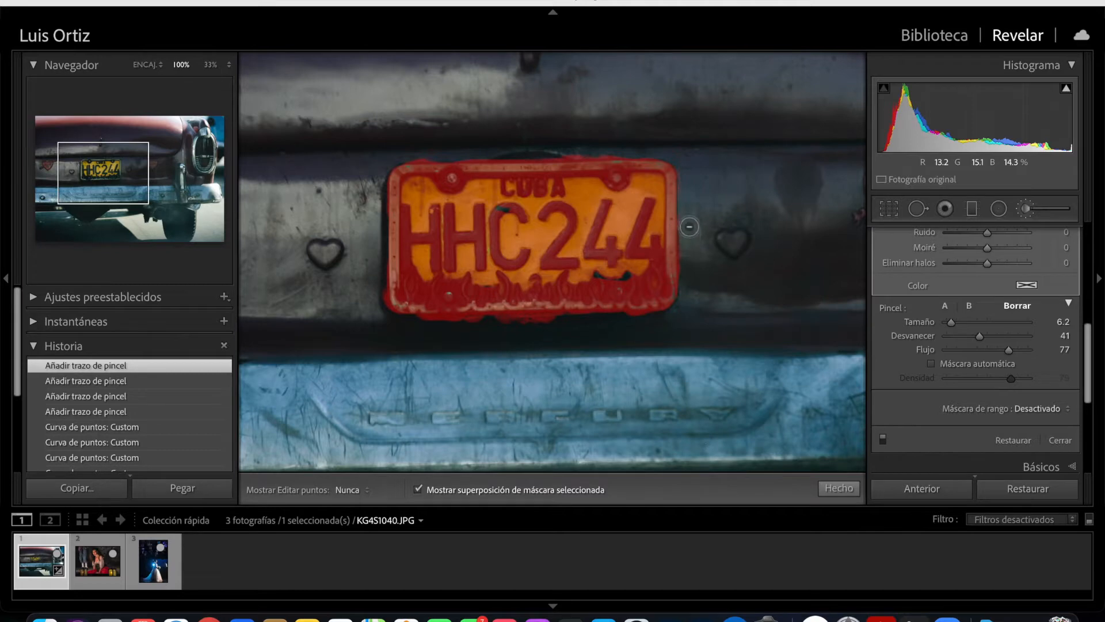
mouse_move(689, 227)
left_mouse_down()
mouse_move(688, 182)
mouse_move(721, 138)
left_mouse_up()
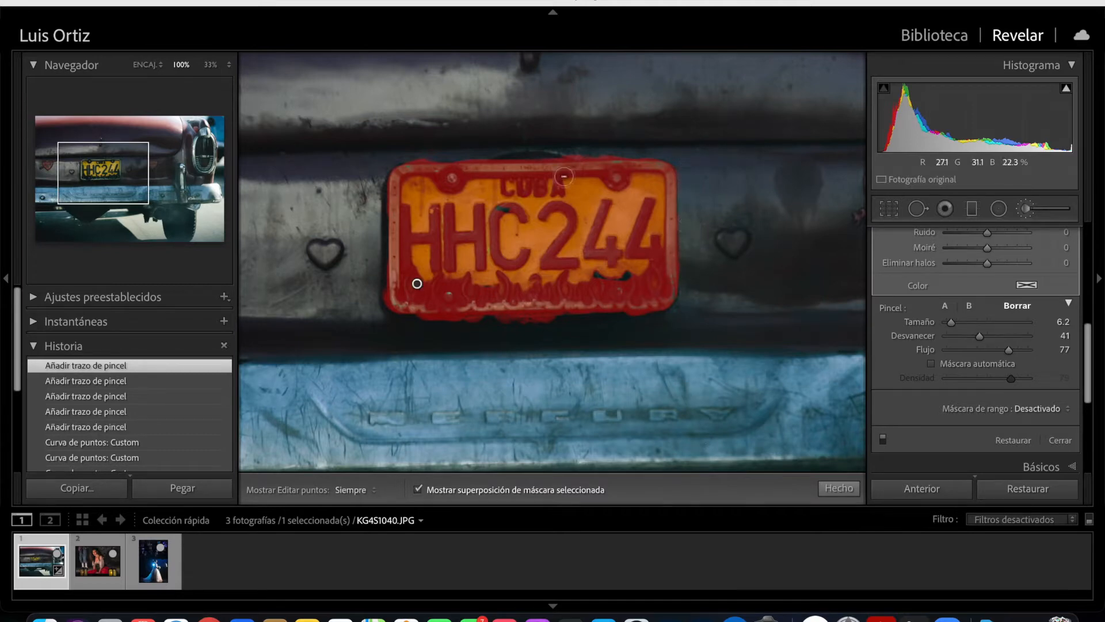
mouse_move(421, 155)
left_mouse_down()
mouse_move(620, 151)
mouse_move(486, 157)
left_mouse_up()
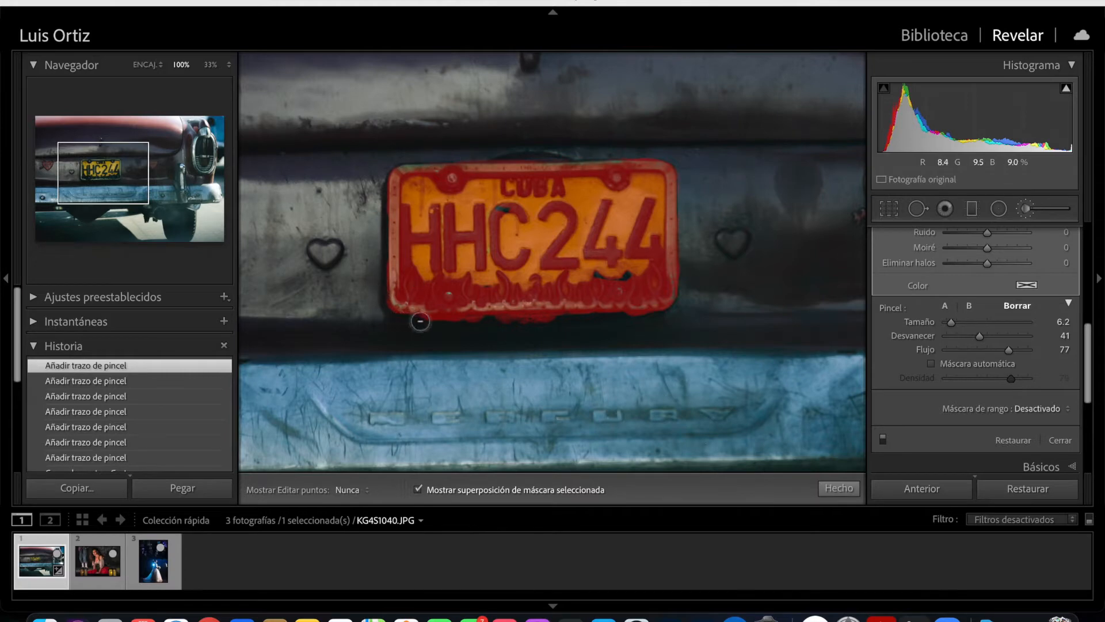
mouse_move(582, 324)
left_mouse_down()
mouse_move(482, 323)
mouse_move(619, 329)
mouse_move(688, 277)
left_mouse_up()
scroll(448, 429, "down", 3)
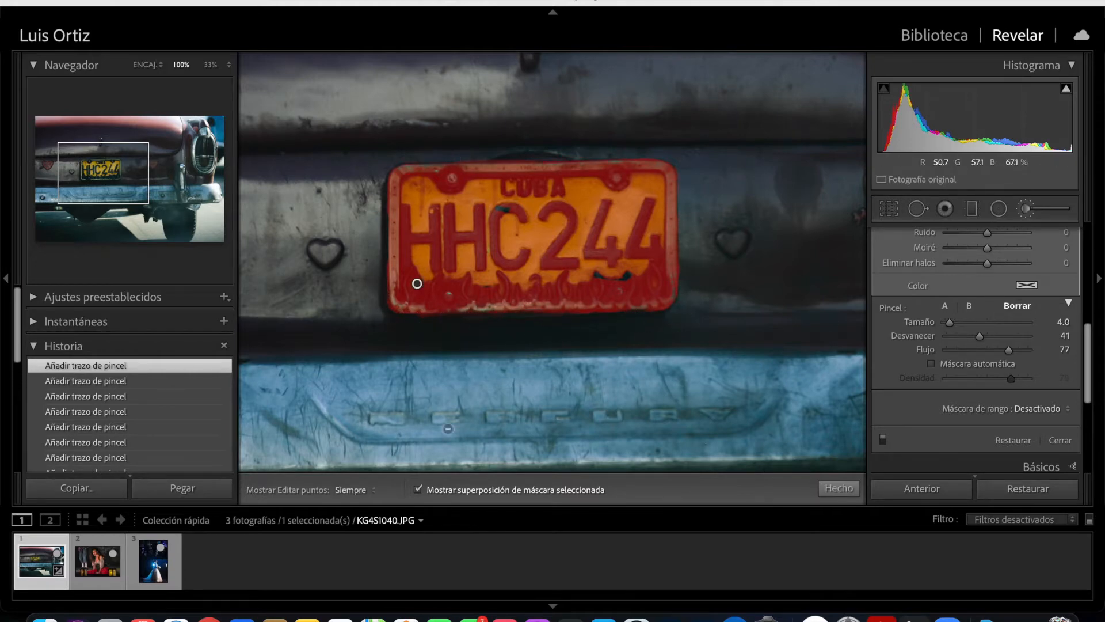
- Hide the mask overlay and set the plate mask's clarity to 62, texture to 41 and saturation to 33
left_click(419, 489)
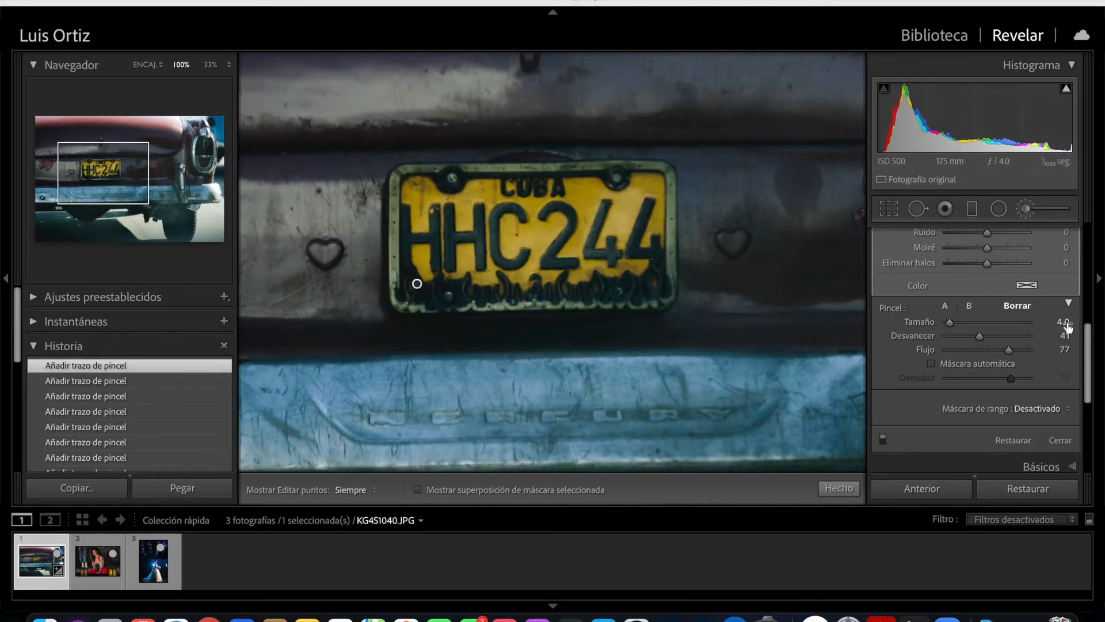
scroll(1065, 325, "up", 10)
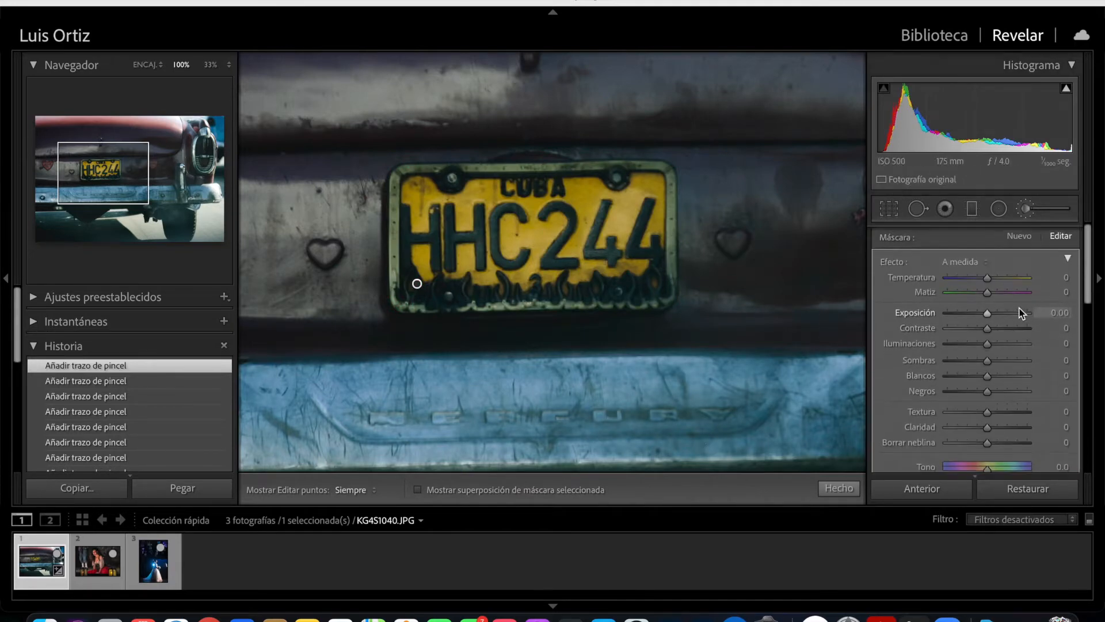
scroll(1016, 314, "down", 3)
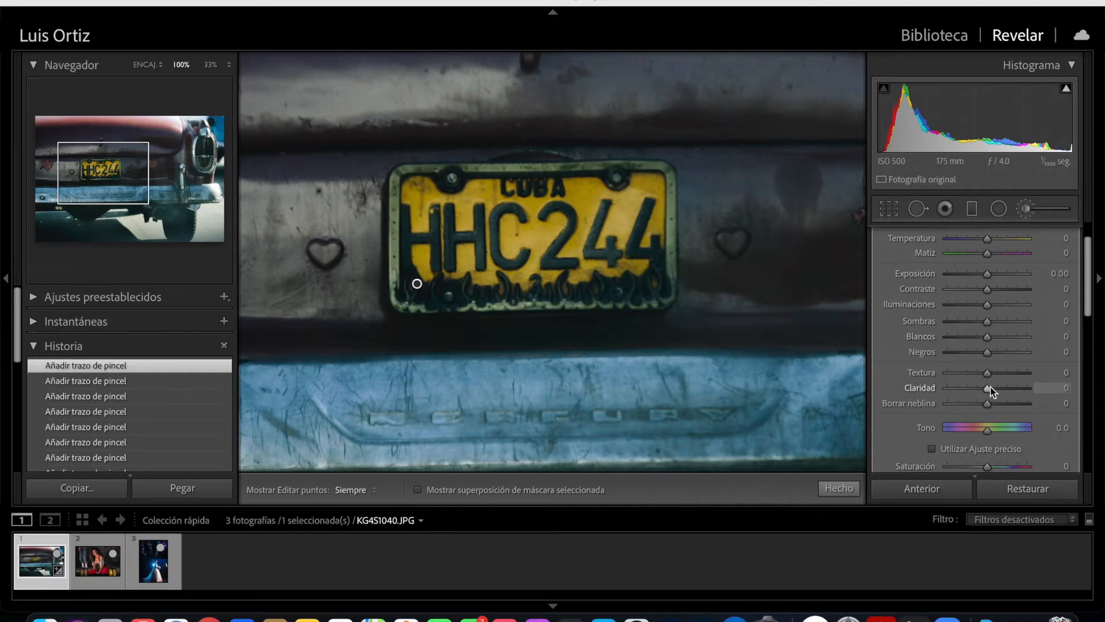
left_click_drag(997, 388, 1014, 388)
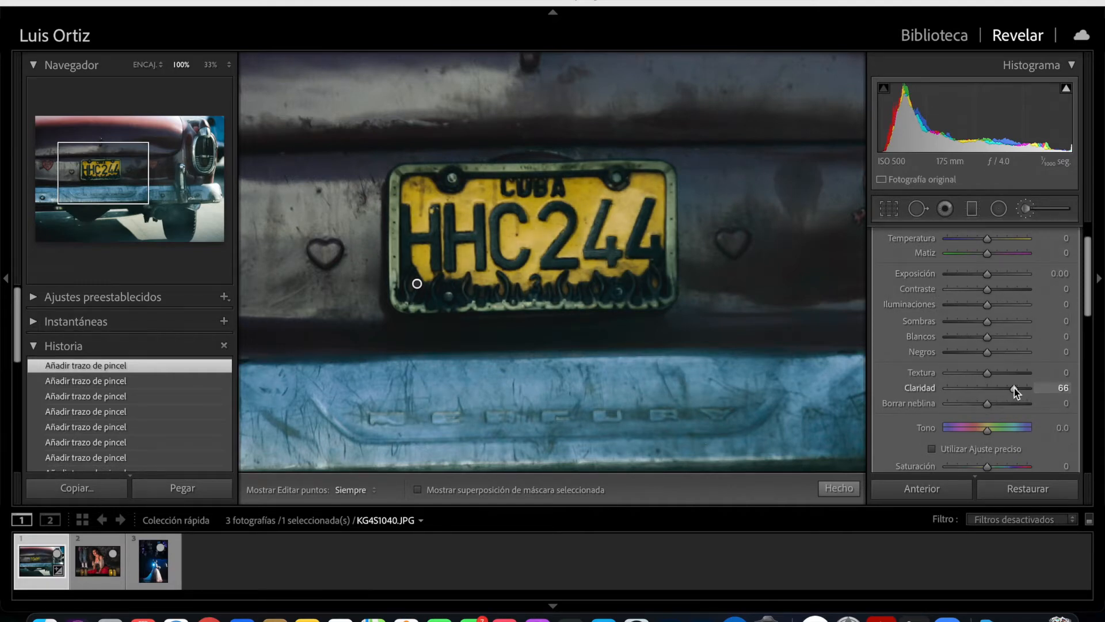
left_click_drag(1008, 375, 1007, 374)
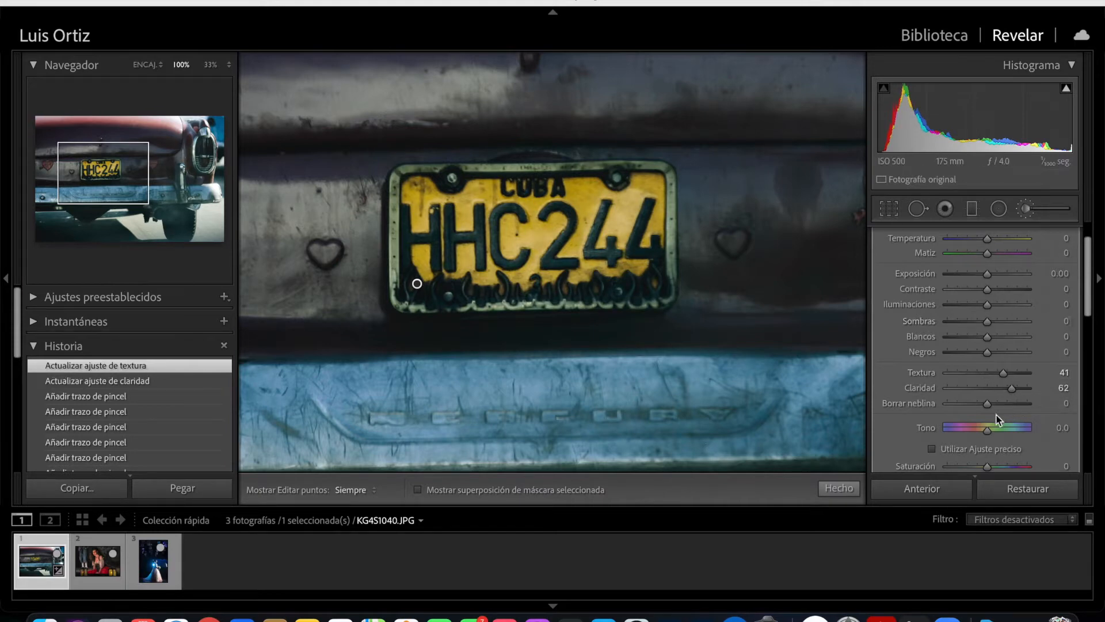
scroll(1003, 414, "down", 4)
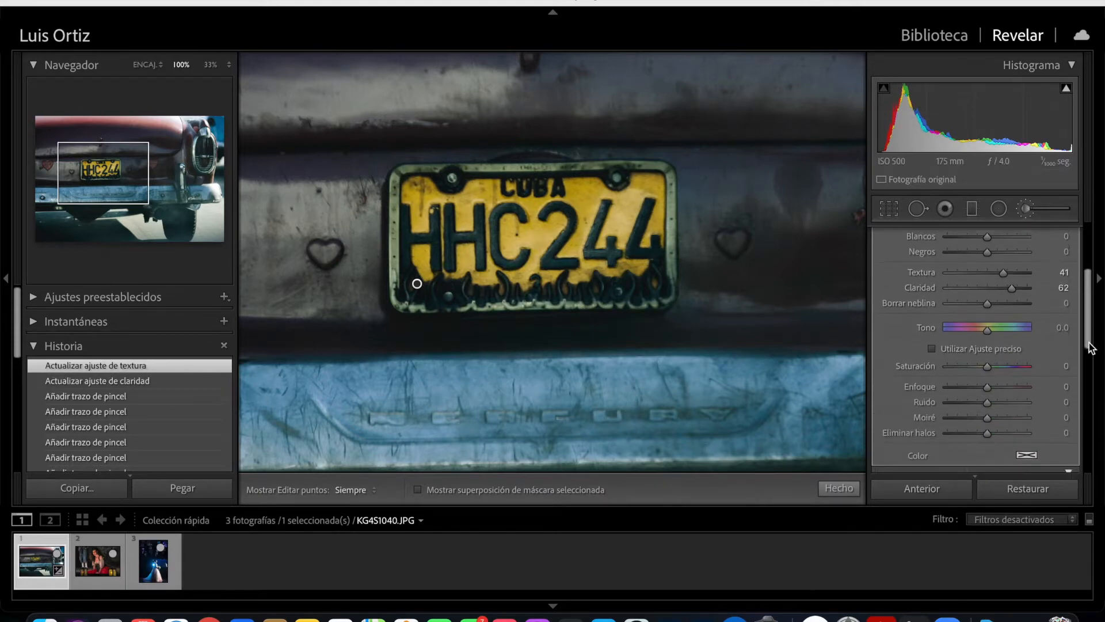
mouse_move(1006, 358)
left_mouse_down()
mouse_move(1019, 358)
mouse_move(1001, 360)
left_mouse_up()
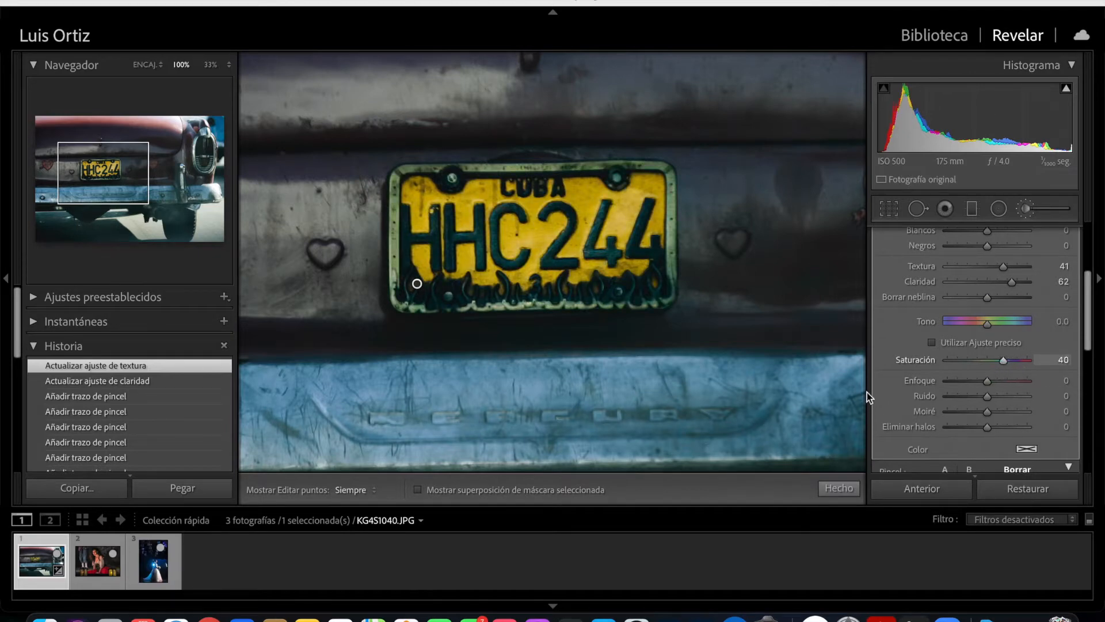
left_click(418, 489)
left_click(417, 490)
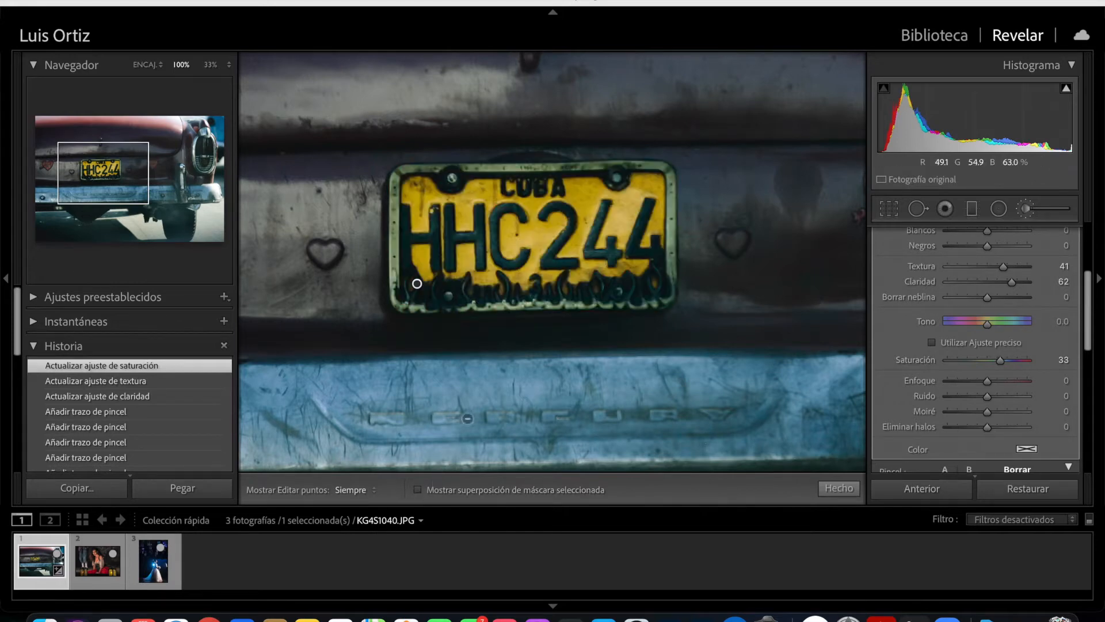
- Finish the brush edit and compare the before and after versions side by side, zooming in on the licence plate
key("z")
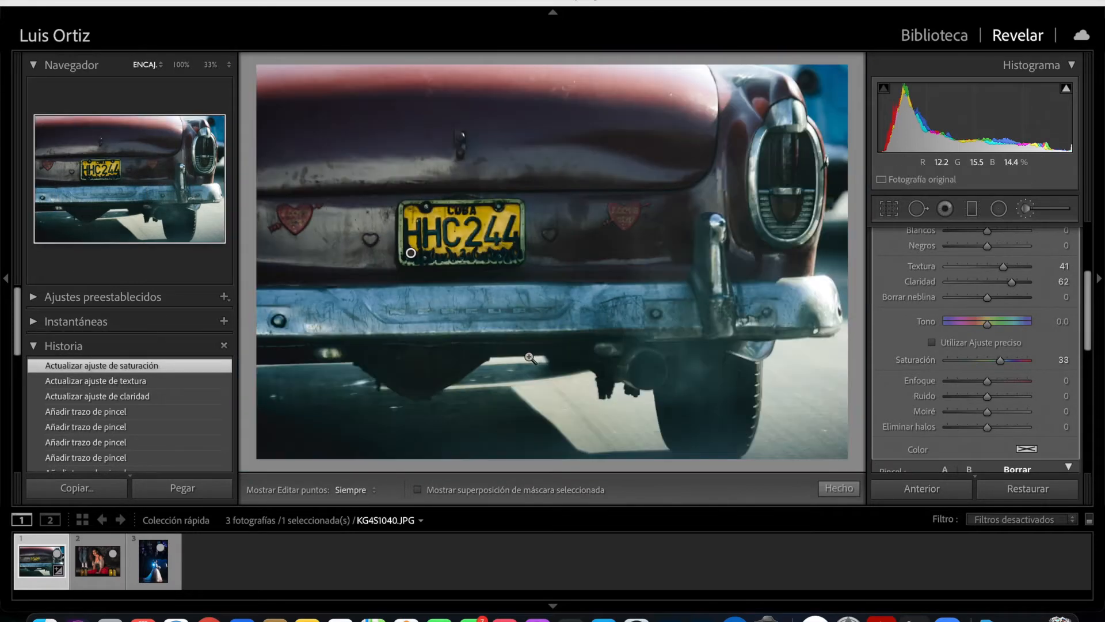
left_click(839, 488)
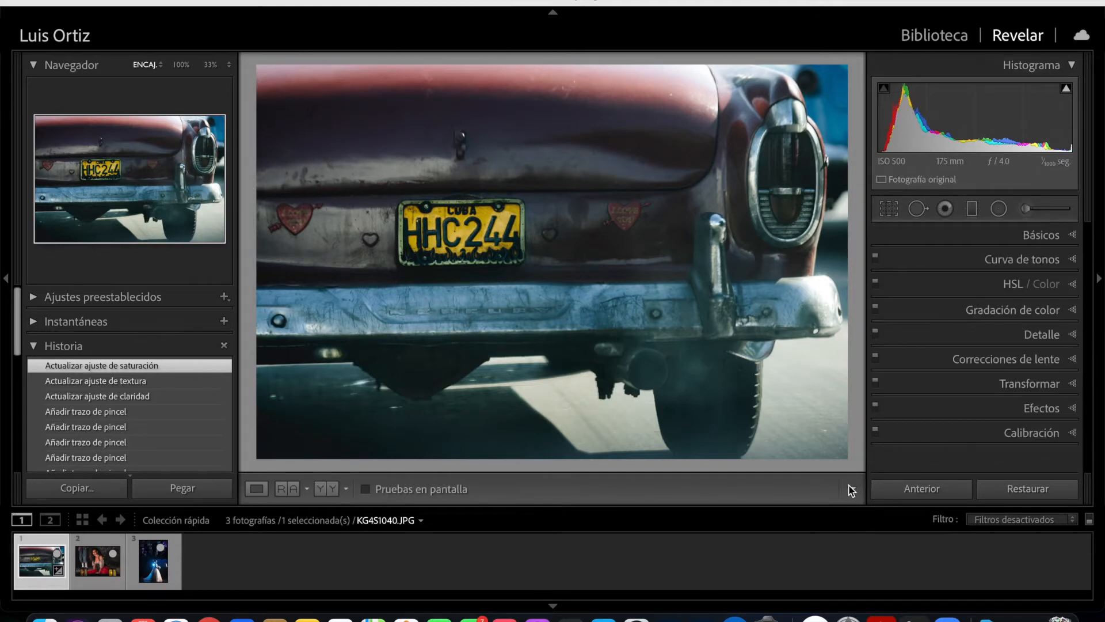
key("y")
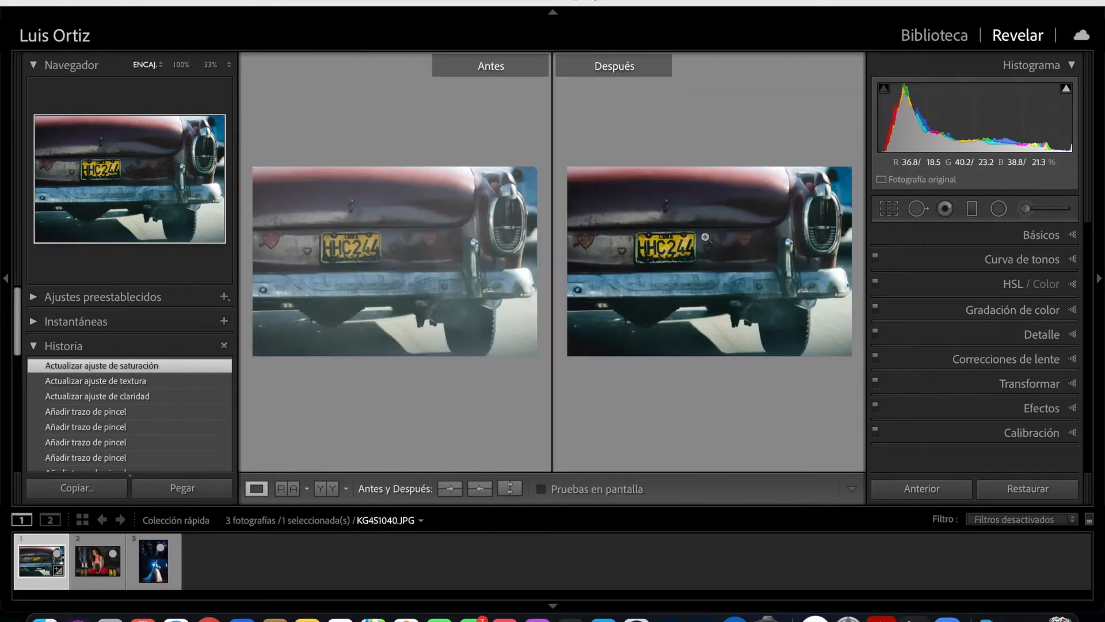
left_click(675, 252)
left_click_drag(671, 246, 740, 232)
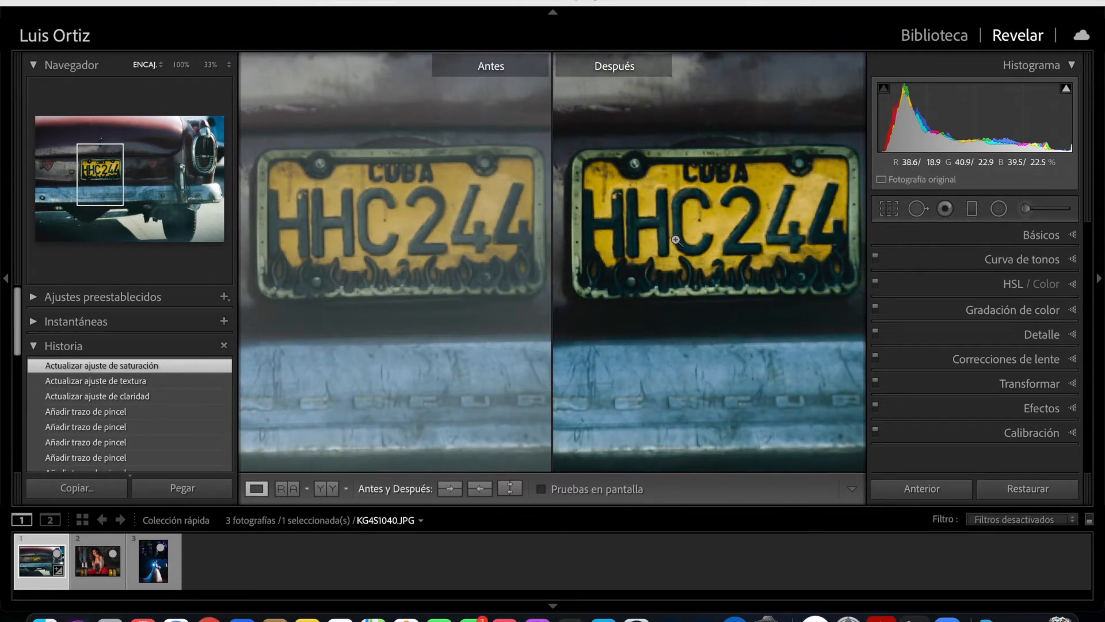
left_click(676, 240)
key("y")
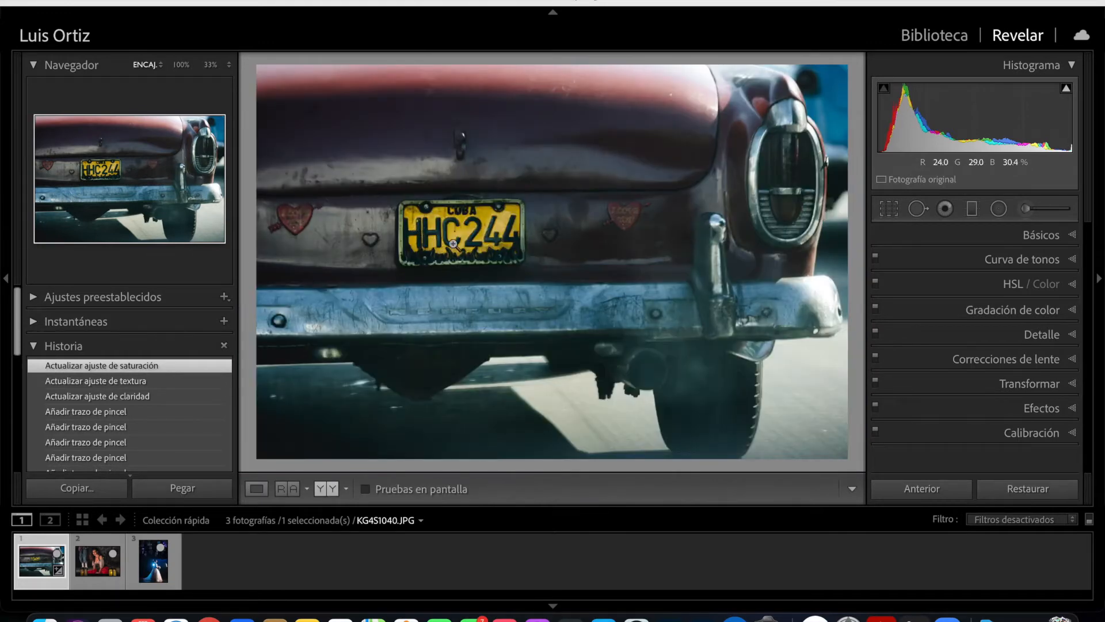
- Reselect the licence plate mask and set its temperature to 13, tint to 12, contrast to 14 and blacks to -5
left_click(1026, 212)
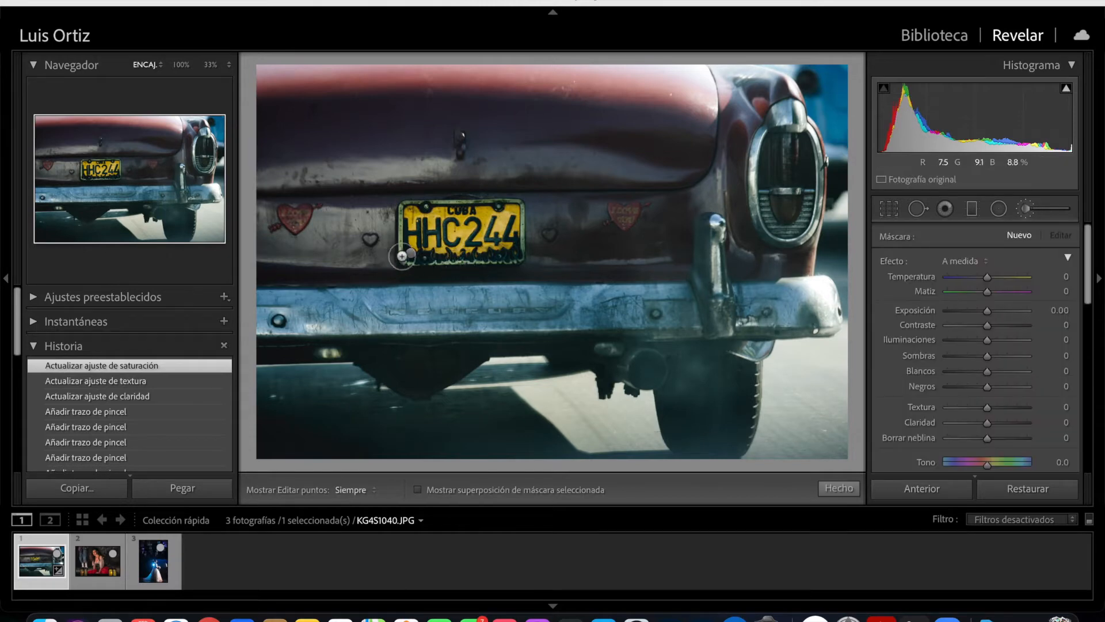
mouse_move(412, 256)
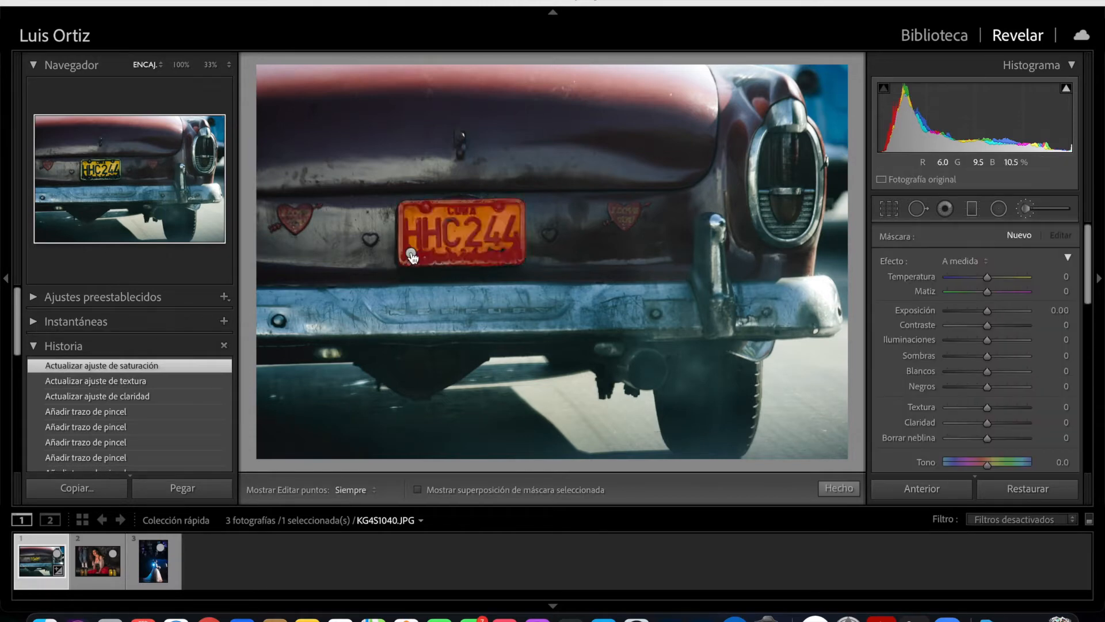
left_click(411, 256)
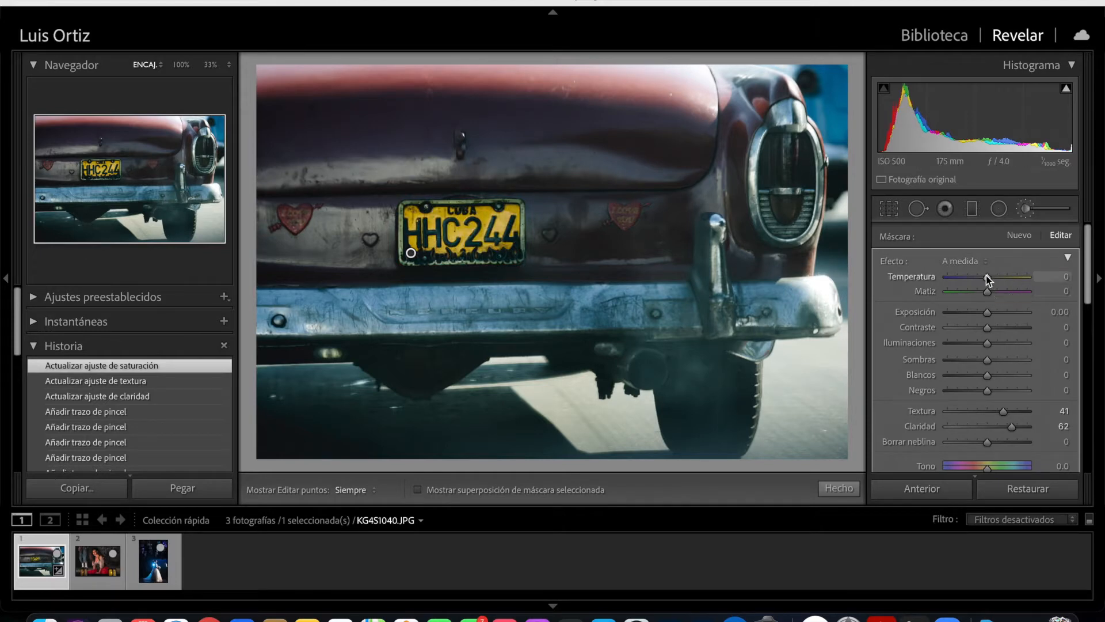
left_click_drag(1019, 281, 991, 304)
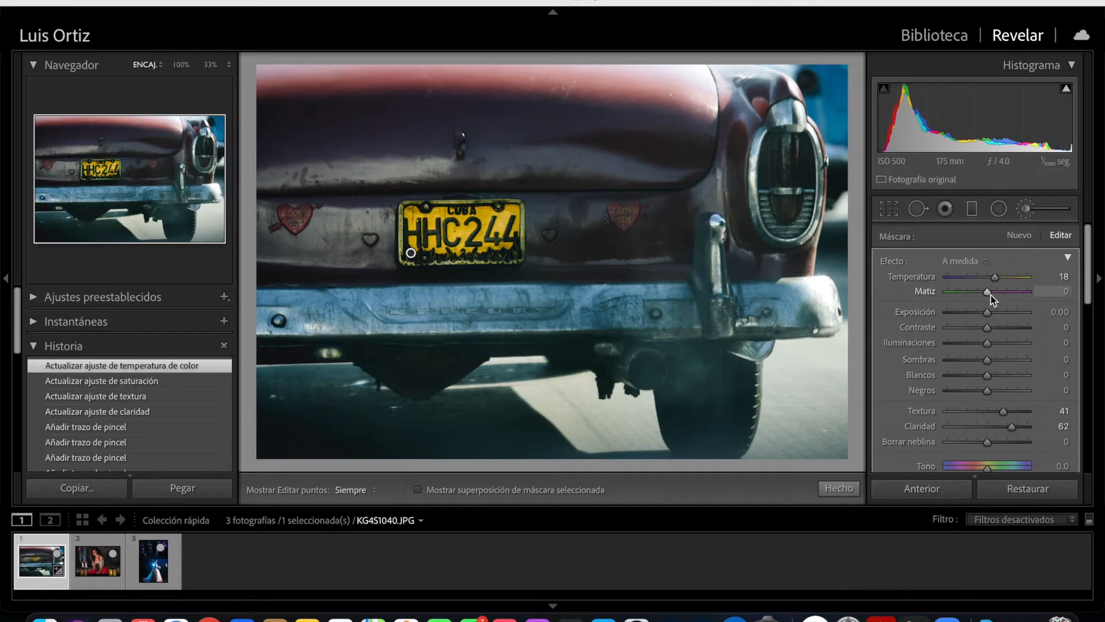
left_click_drag(990, 293, 1004, 327)
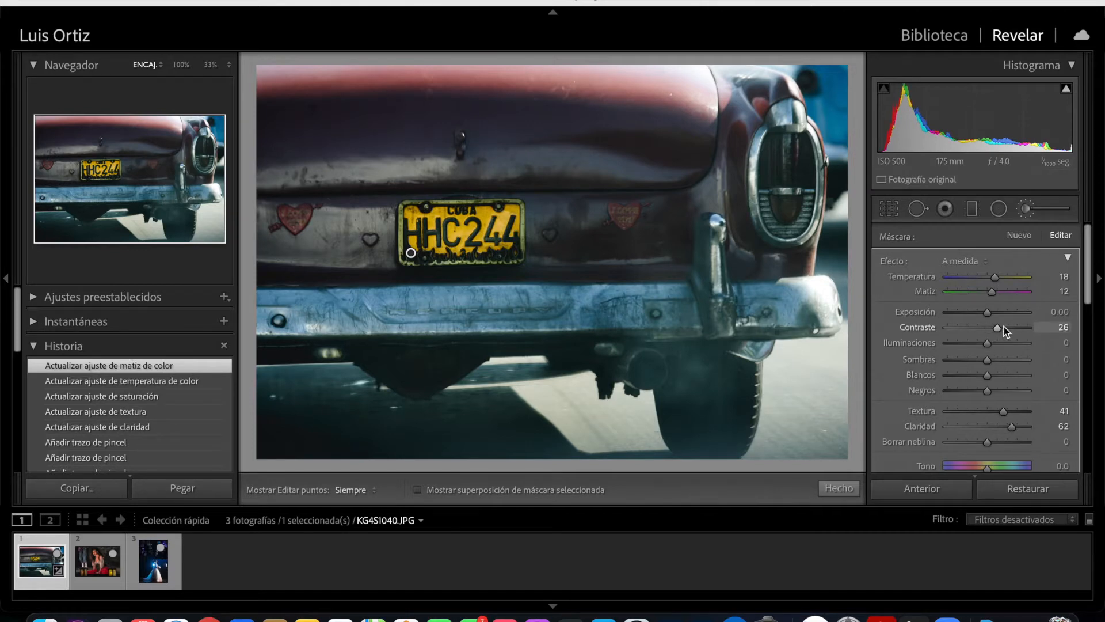
left_click(986, 389)
left_click_drag(979, 389, 976, 390)
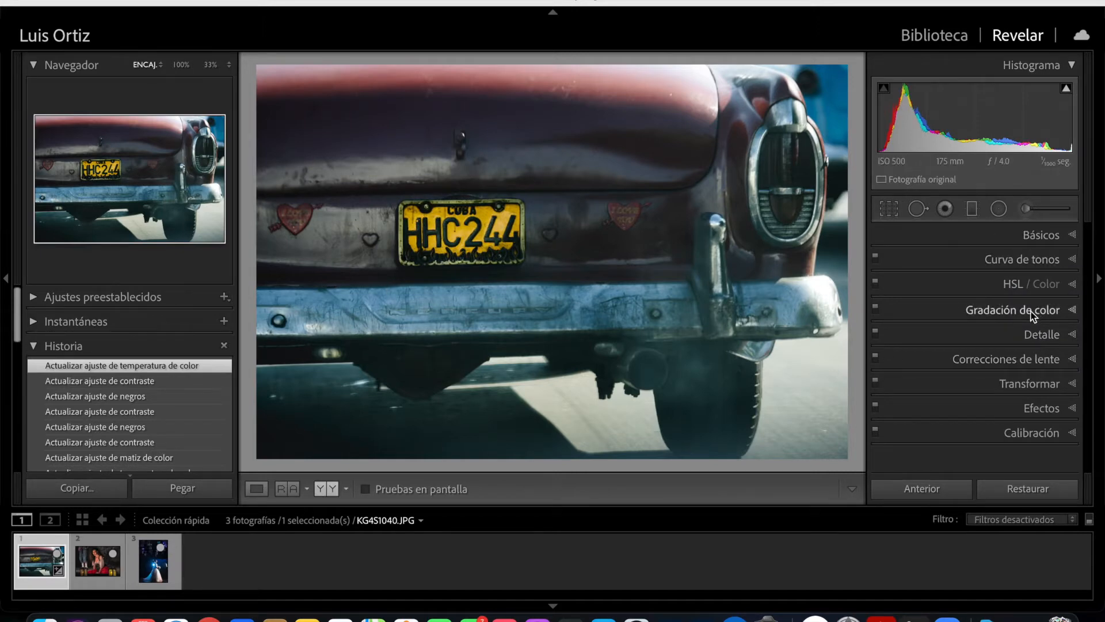
- Set the HSL saturation of red to -66, orange to -27, aqua to -18 and blue to -44
left_click(1015, 285)
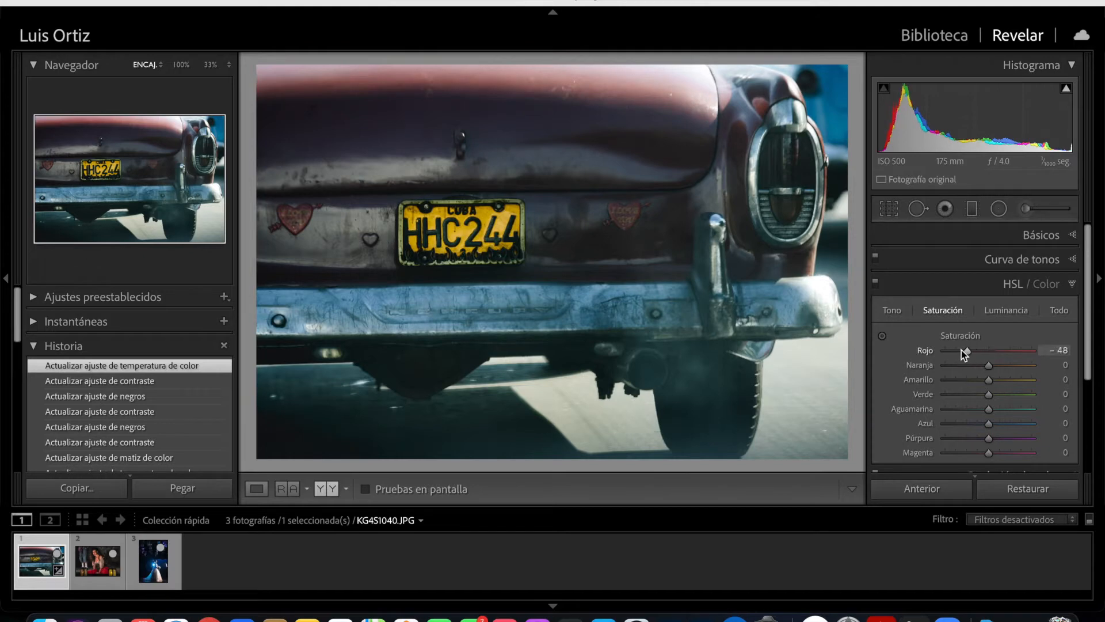
left_click_drag(956, 352, 961, 352)
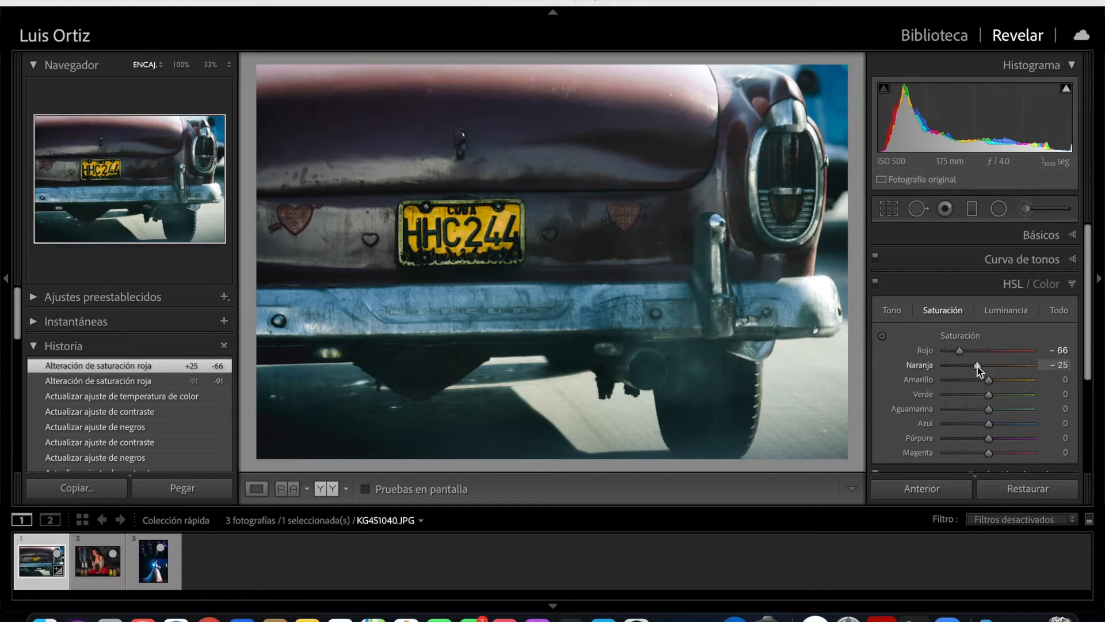
left_click_drag(979, 383, 979, 385)
left_click_drag(1087, 332, 1081, 344)
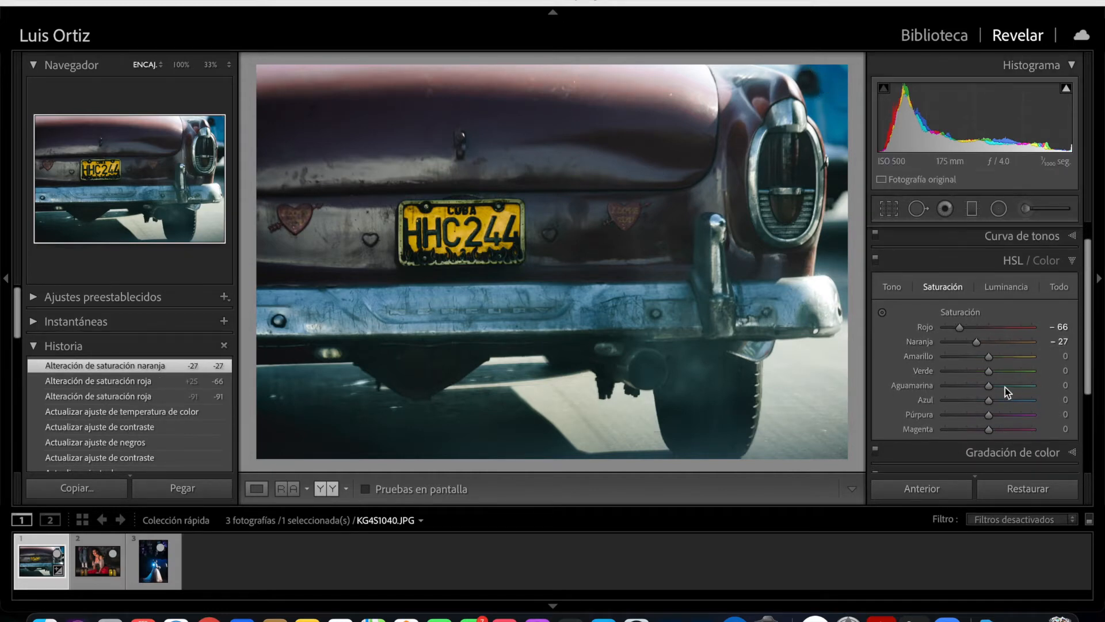
mouse_move(981, 386)
left_mouse_down()
mouse_move(965, 399)
mouse_move(980, 385)
left_mouse_up()
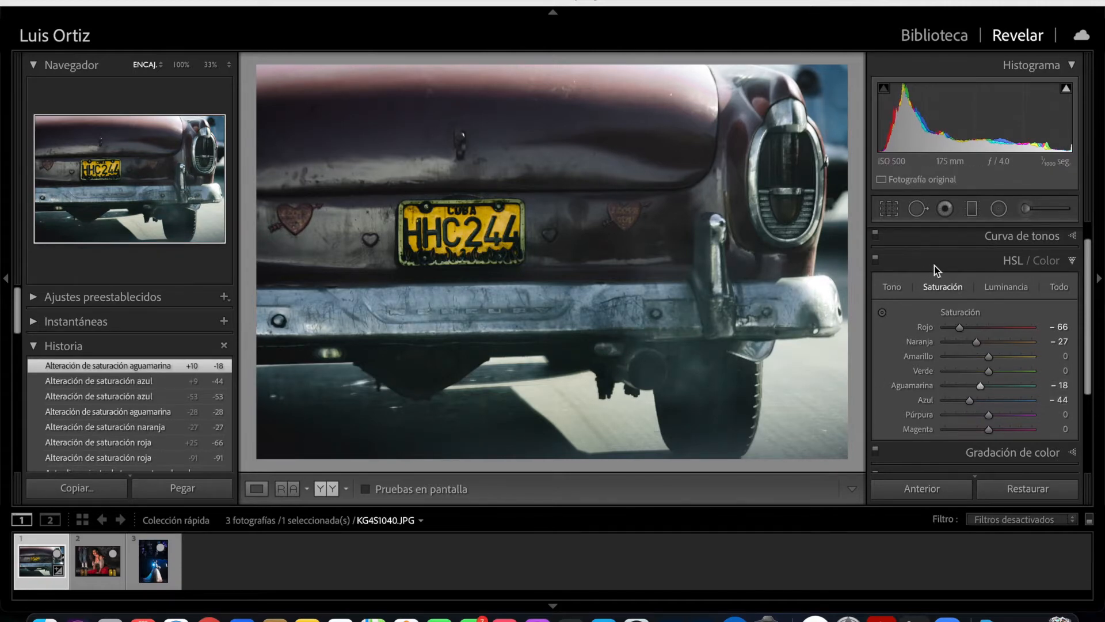
- Set the HSL luminance of red to -32, orange to -45, yellow to +11 and blue to +16
left_click(1007, 288)
left_click_drag(989, 342, 964, 345)
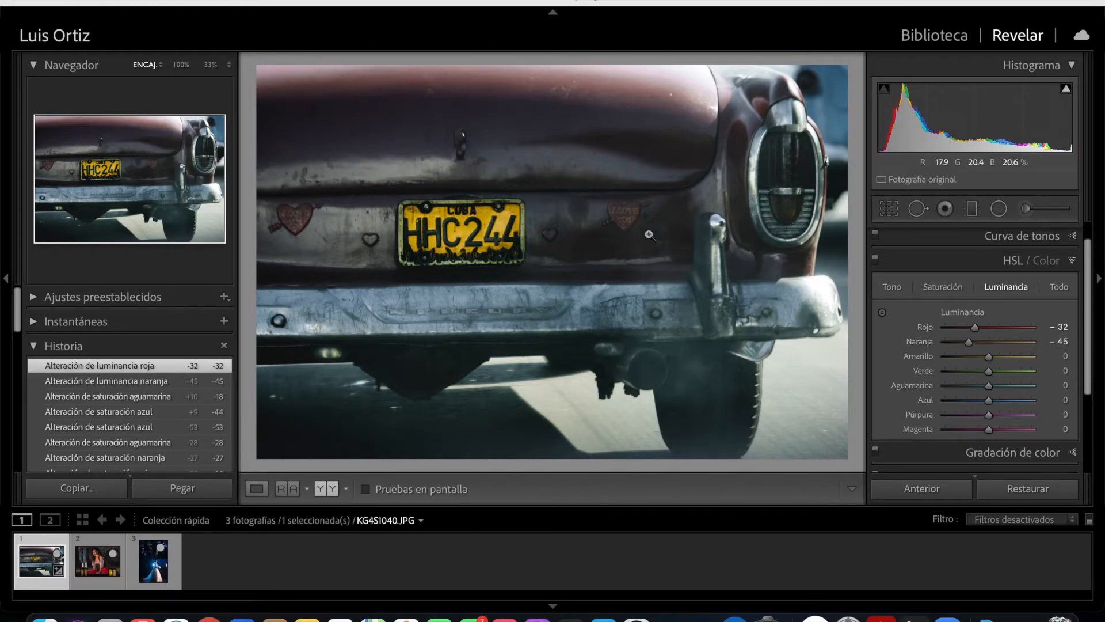
left_click_drag(990, 401, 996, 402)
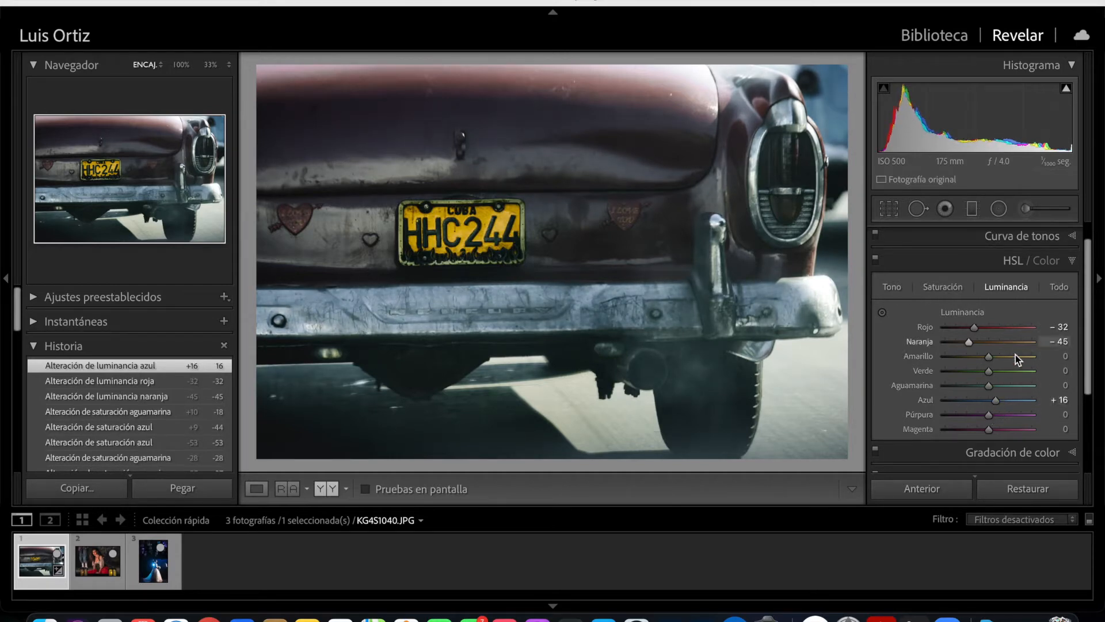
mouse_move(989, 357)
left_mouse_down()
mouse_move(978, 356)
mouse_move(1010, 356)
mouse_move(993, 358)
left_mouse_up()
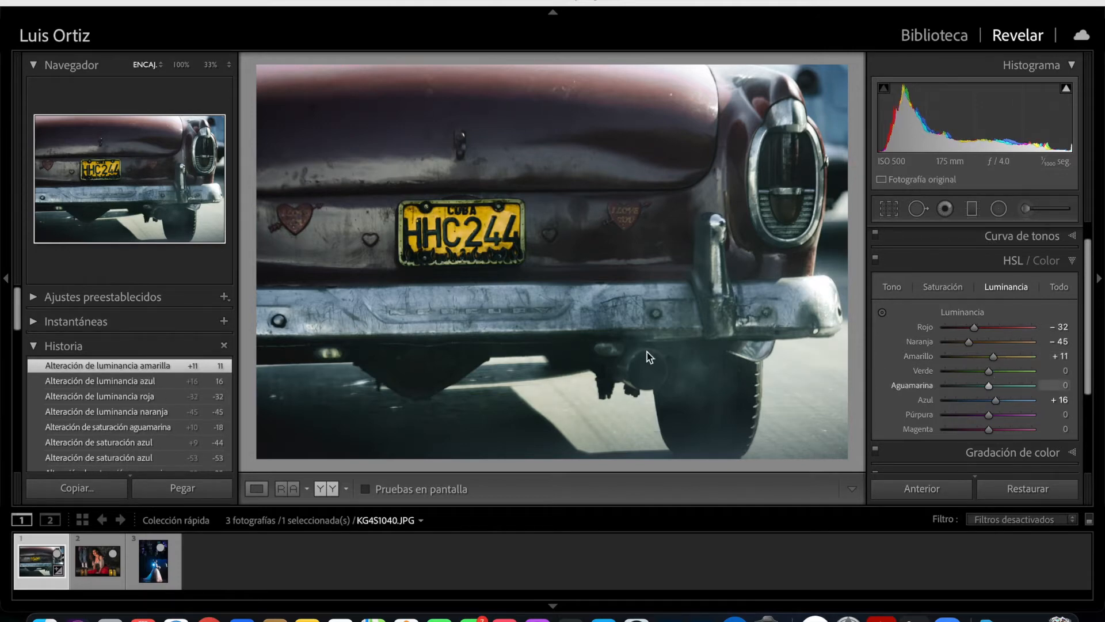
left_click(1072, 260)
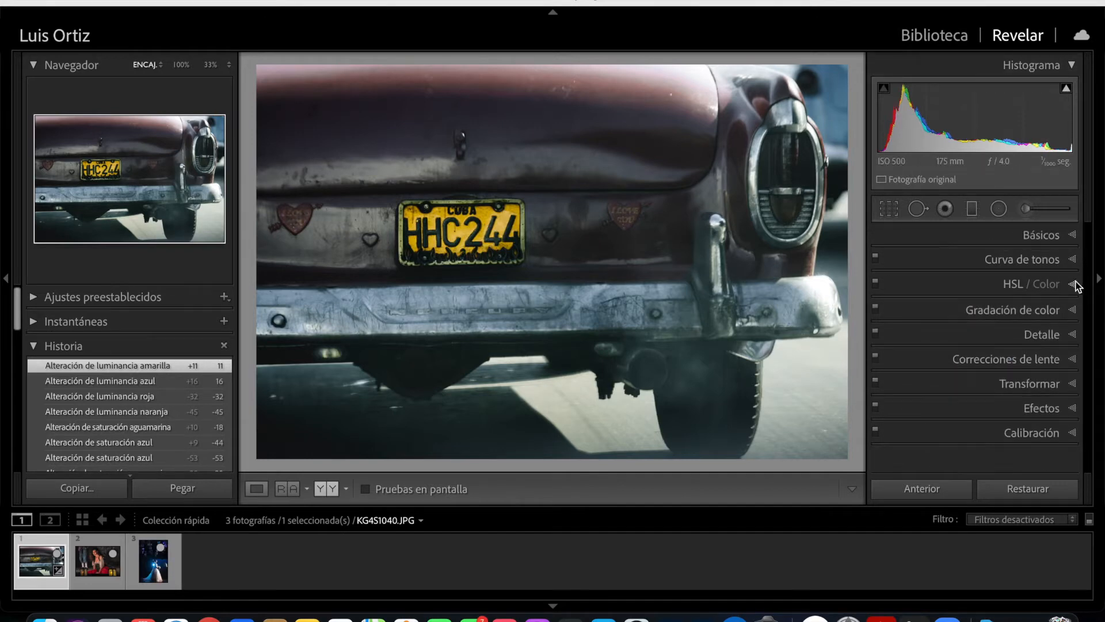
- Set the whole photo's contrast to +28, highlights to -39, whites to -31 and blacks to -23
left_click(1076, 240)
left_click_drag(1088, 314, 1088, 360)
left_click_drag(991, 290, 987, 357)
- Set the whole photo's texture to +28, vibrance to +32 and saturation to +20, and compare before and after
scroll(986, 357, "down", 3)
left_click_drag(992, 318, 1000, 316)
mouse_move(991, 366)
left_mouse_down()
mouse_move(999, 380)
mouse_move(1001, 366)
left_mouse_up()
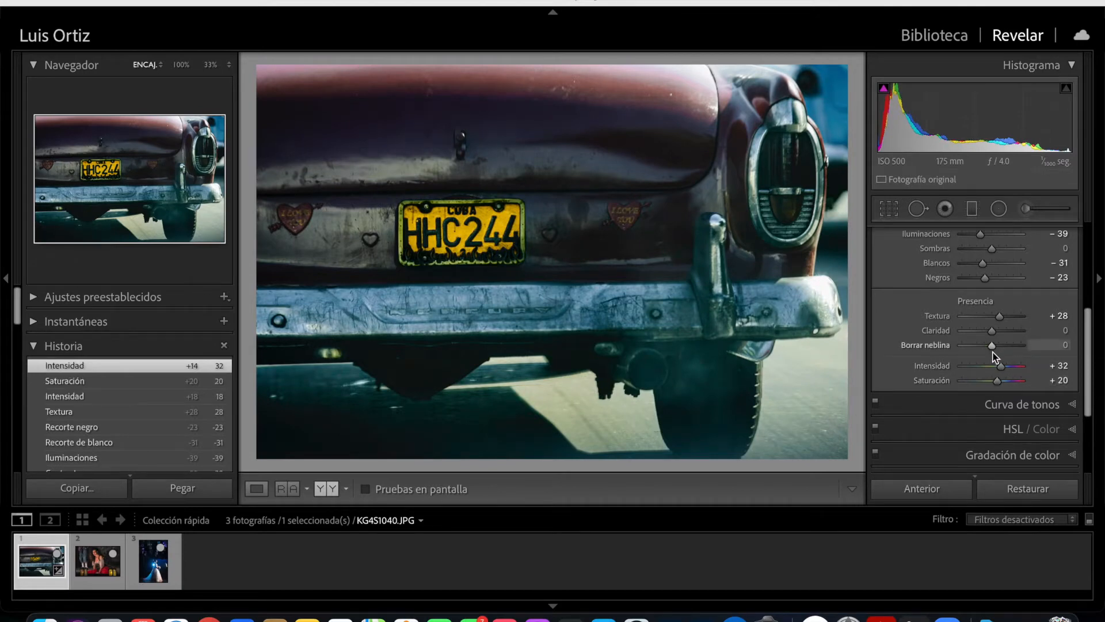
key("y")
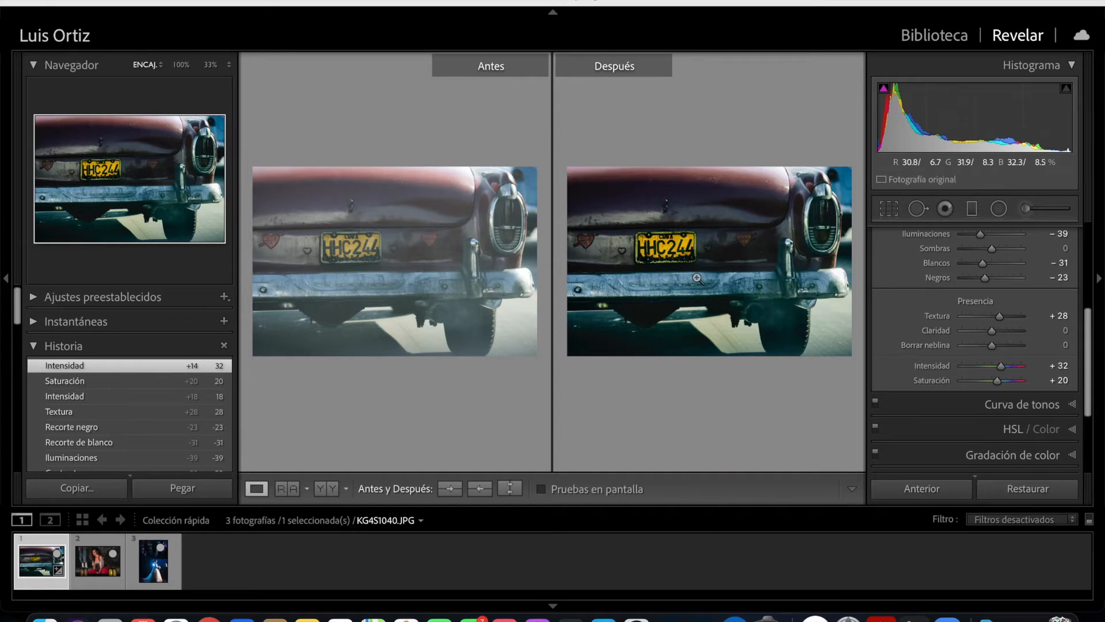
key("y")
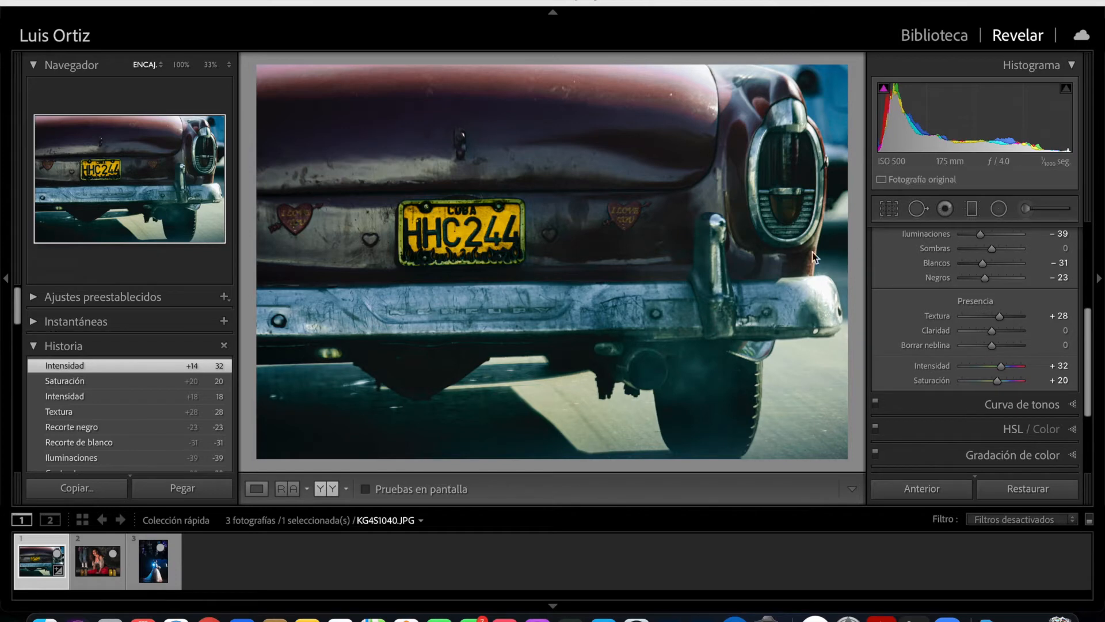
- Reselect the licence plate mask, try its saturation at 47, -64 and 20, raise it again and close the brush
left_click(1027, 210)
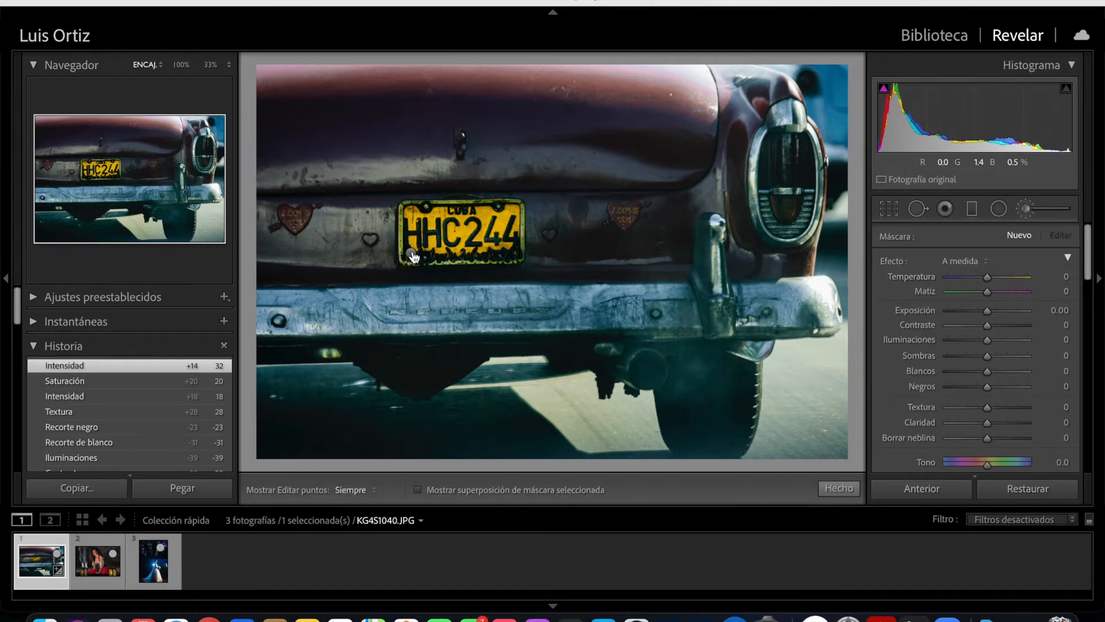
left_click_drag(412, 254, 464, 248)
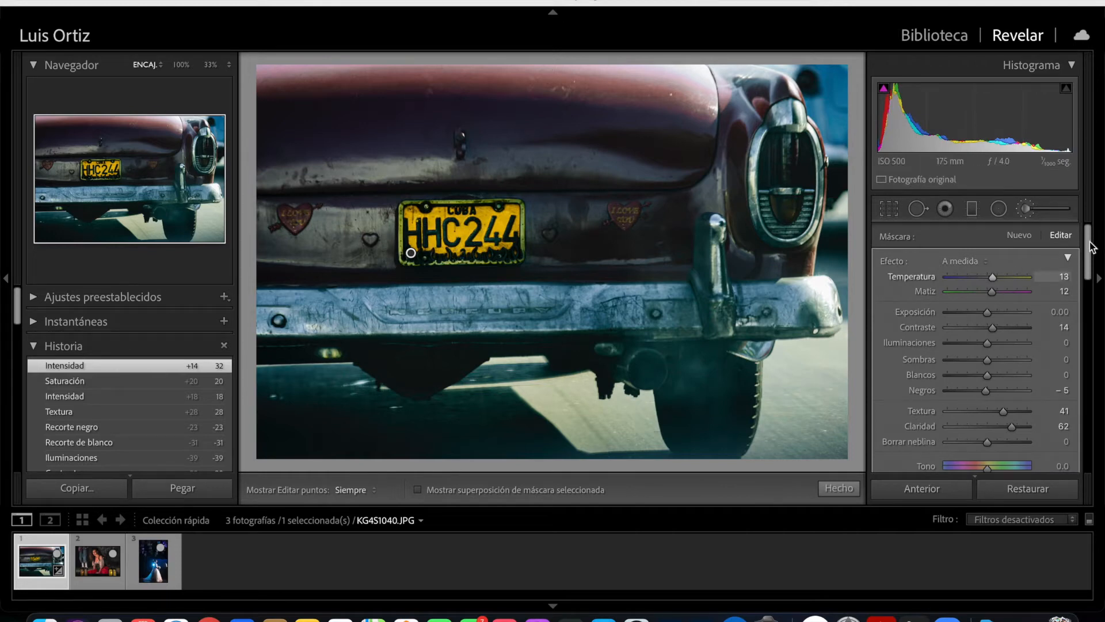
left_click_drag(1090, 264, 1095, 303)
left_click_drag(1000, 332, 1006, 334)
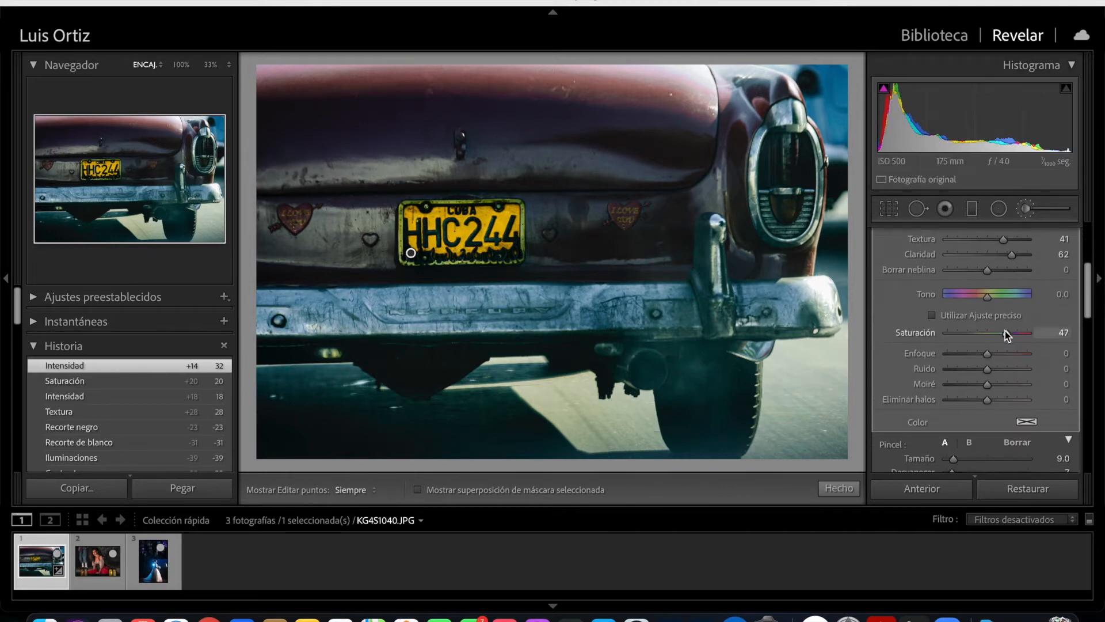
left_click(962, 336)
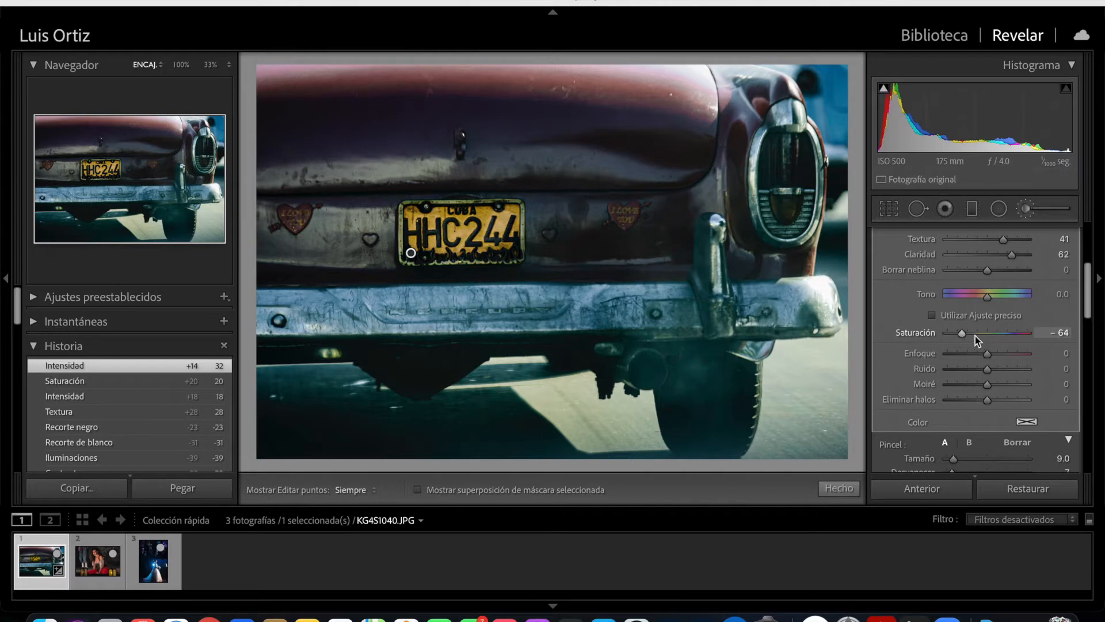
left_click(996, 339)
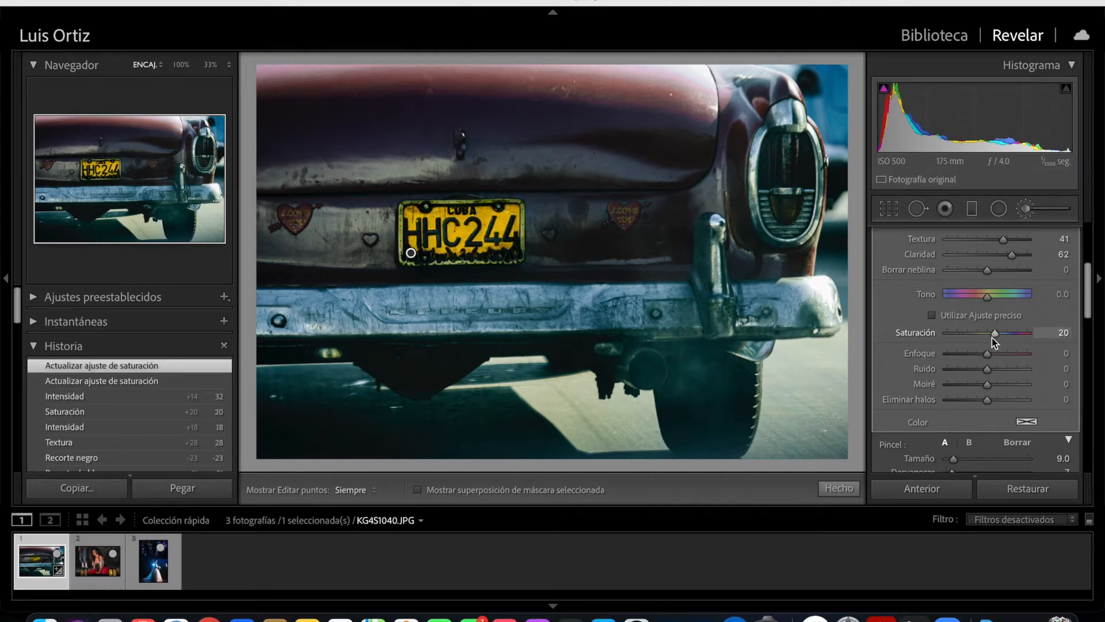
left_click_drag(993, 334, 1004, 334)
left_click(856, 489)
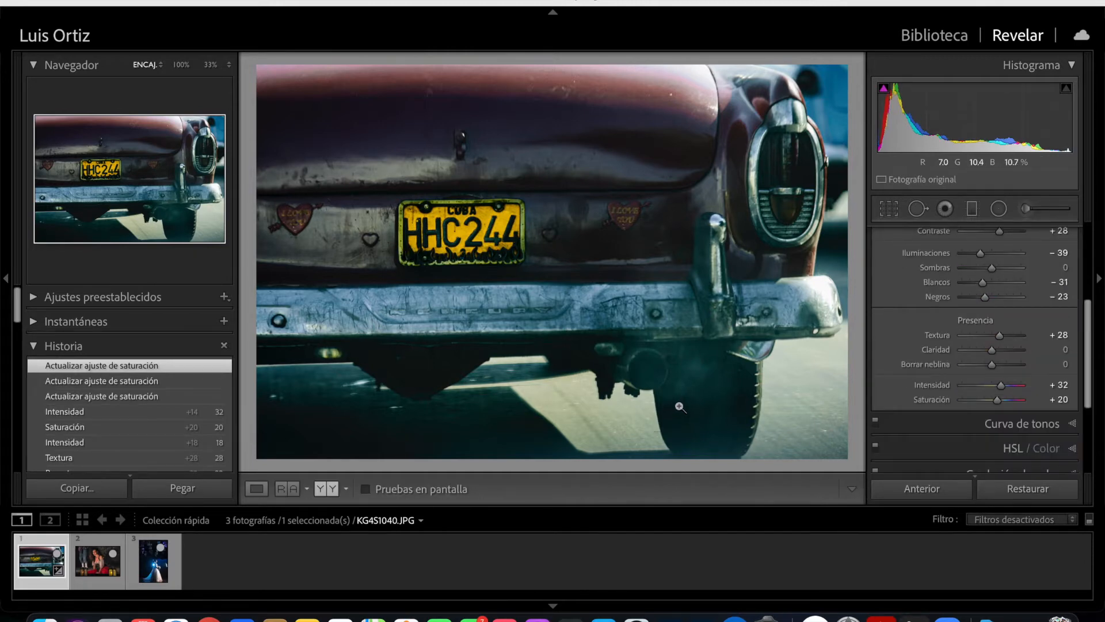
- Switch to the photo ManchaExpo_93.jpg and start a new Adjustment Brush mask with the mask overlay shown
key("Right")
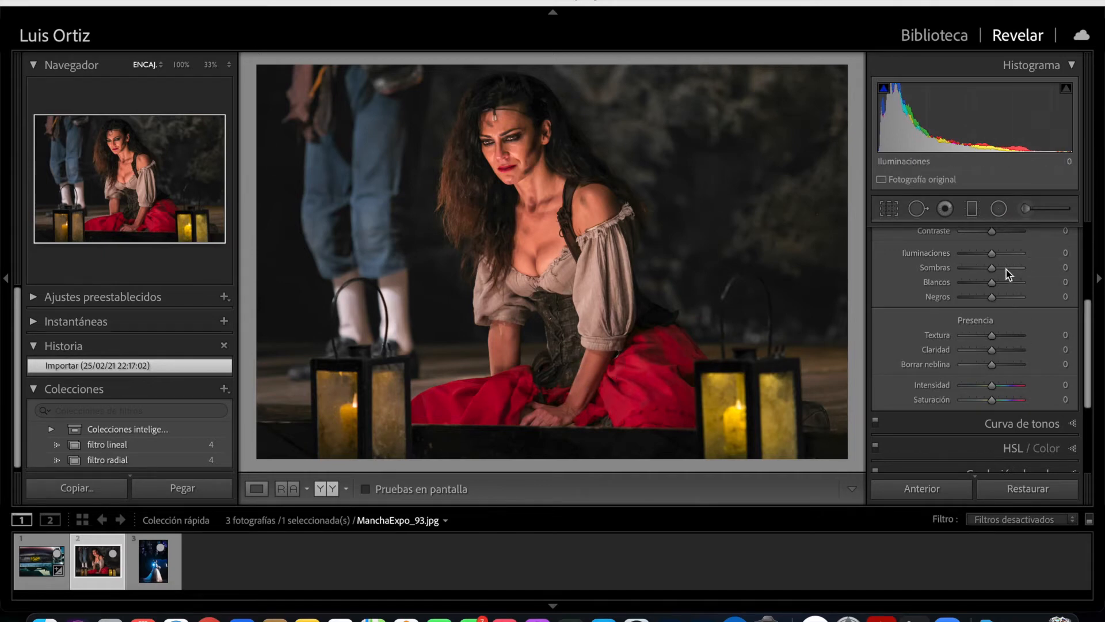
left_click(1026, 213)
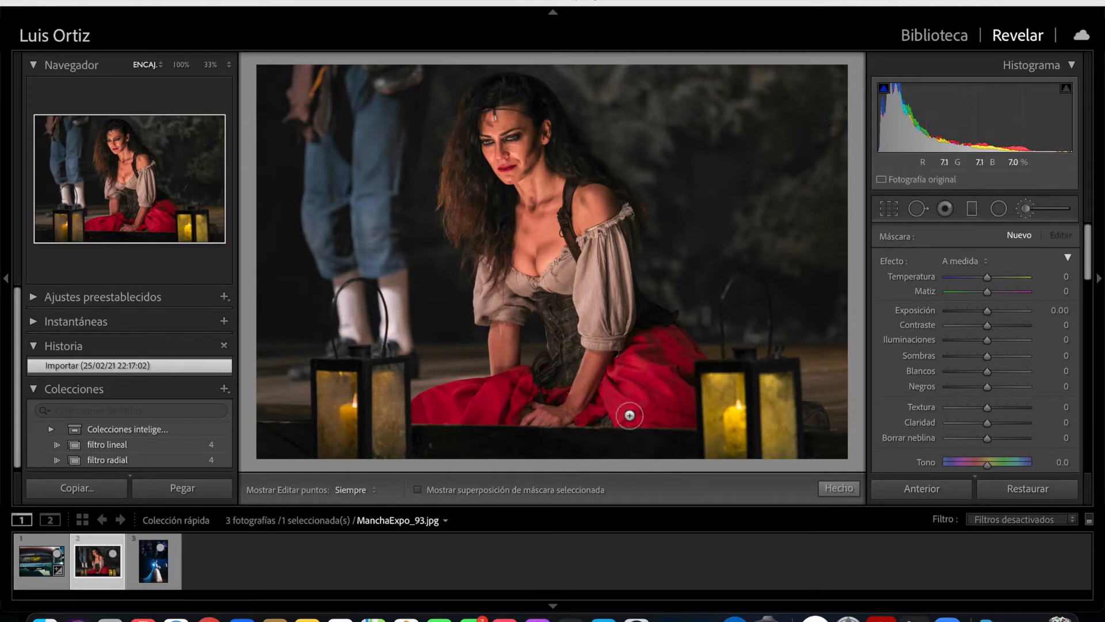
left_click(418, 490)
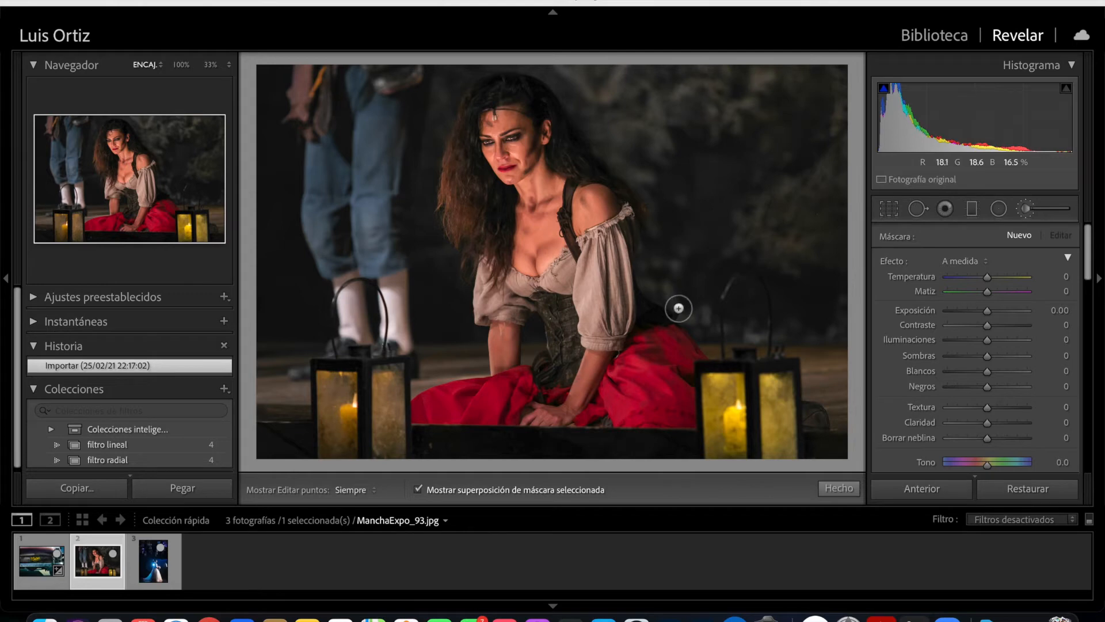
- Paint the mask over the seated woman, including her hair, blouse and red skirt, reducing the feather to 15 for the corset
mouse_move(427, 413)
left_mouse_down()
mouse_move(491, 386)
mouse_move(558, 417)
mouse_move(686, 403)
mouse_move(649, 315)
mouse_move(600, 379)
mouse_move(557, 339)
mouse_move(507, 350)
mouse_move(491, 293)
mouse_move(603, 320)
mouse_move(617, 310)
mouse_move(585, 345)
mouse_move(508, 206)
mouse_move(492, 108)
mouse_move(509, 88)
mouse_move(522, 135)
mouse_move(477, 127)
mouse_move(500, 246)
mouse_move(594, 186)
mouse_move(615, 241)
left_mouse_up()
scroll(961, 316, "down", 5)
mouse_move(518, 185)
left_mouse_down()
mouse_move(450, 187)
mouse_move(532, 102)
mouse_move(606, 221)
mouse_move(473, 226)
mouse_move(453, 196)
mouse_move(493, 282)
mouse_move(609, 344)
mouse_move(601, 408)
left_mouse_up()
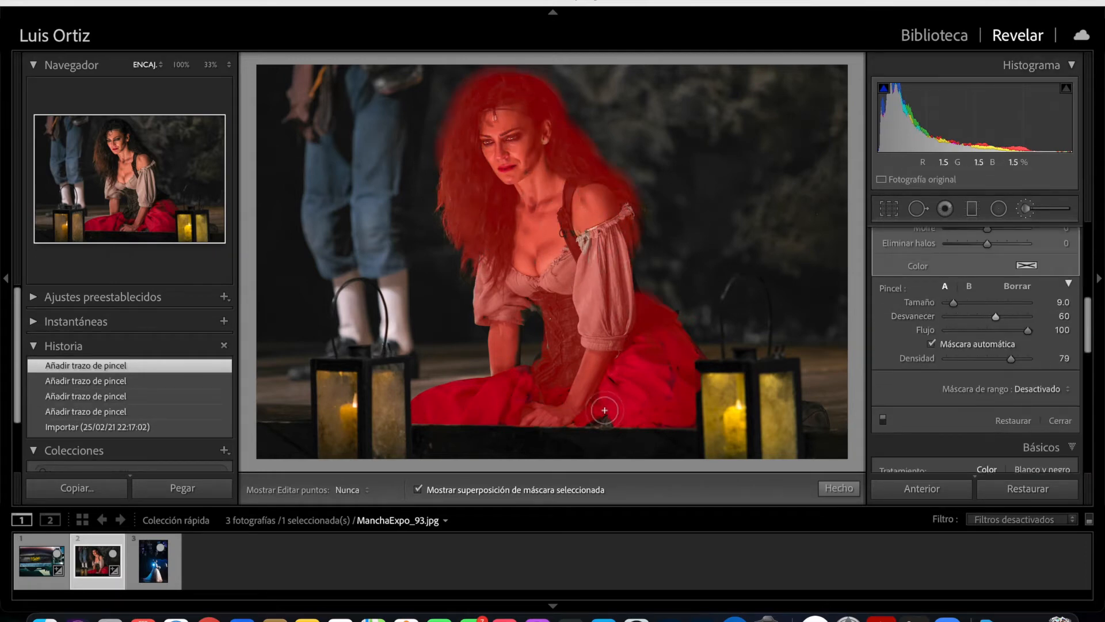
left_click_drag(996, 317, 959, 316)
left_click_drag(549, 294, 530, 315)
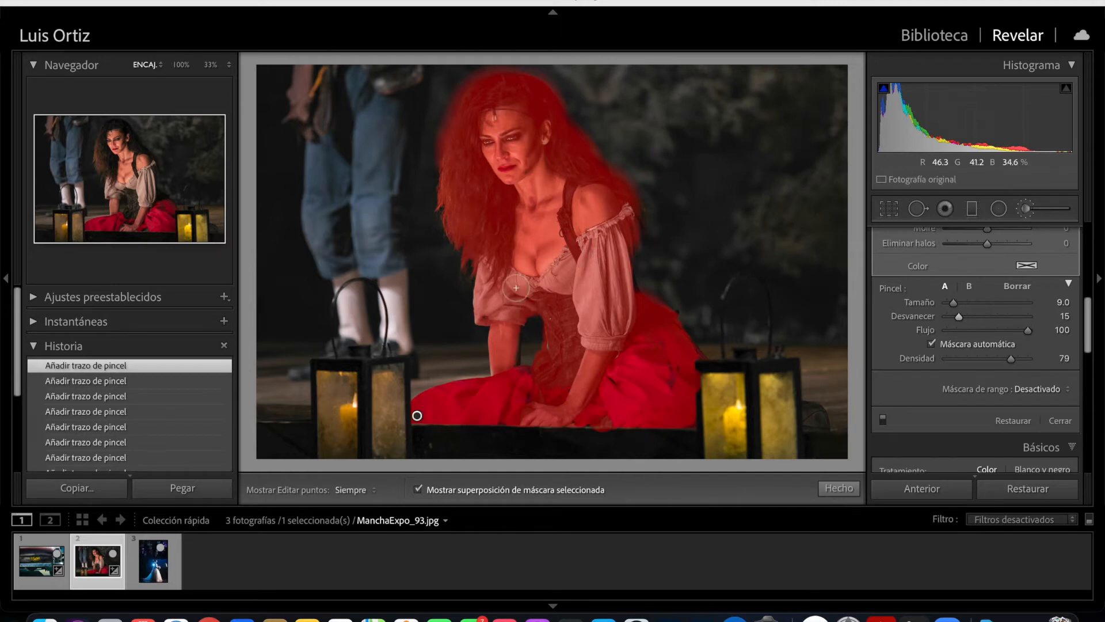
- Hide the mask overlay and set the woman's mask to exposure 0.12, contrast 23 and highlights -25
left_click(419, 489)
left_click_drag(1092, 310, 1102, 239)
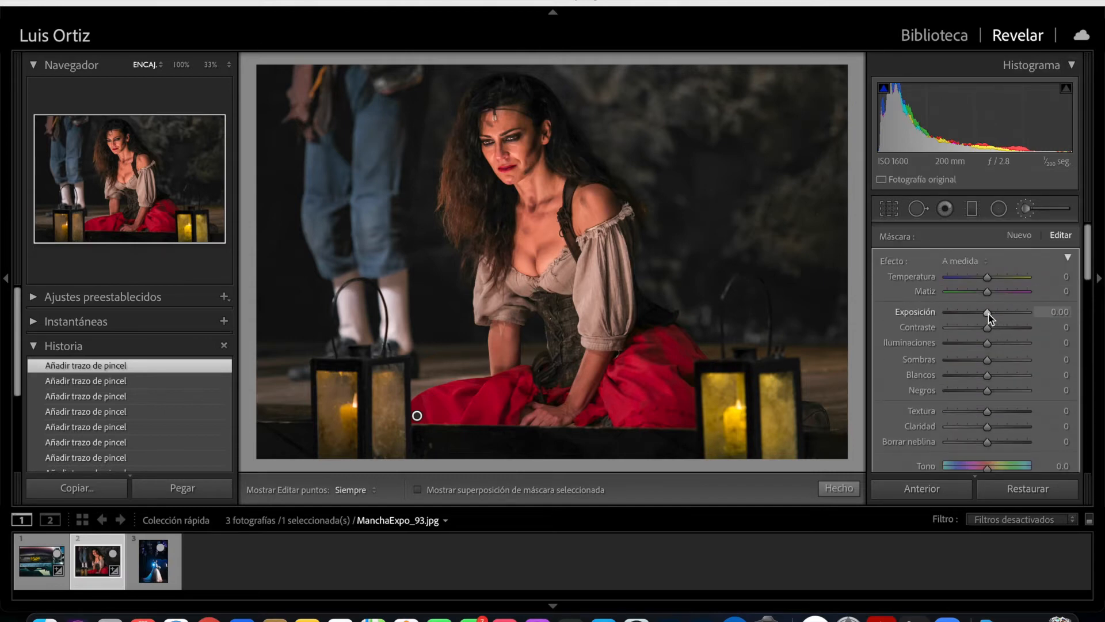
left_click_drag(1006, 313, 980, 344)
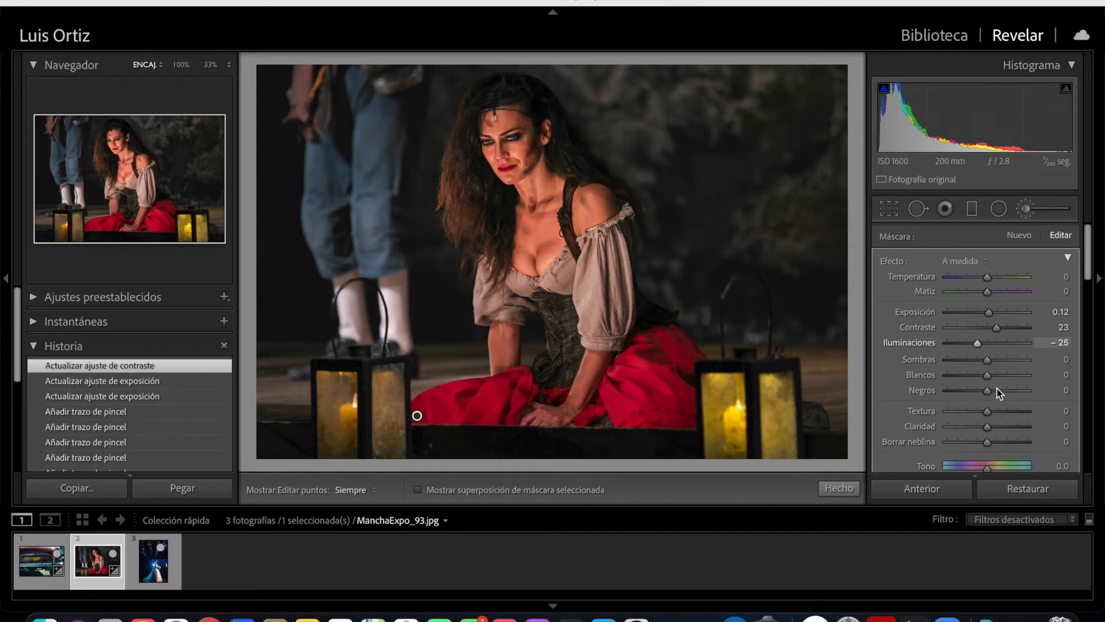
- Set the woman's mask to shadows -24, whites 33, blacks -10, texture 20 and saturation 9, and close the brush
mouse_move(989, 377)
left_mouse_down()
mouse_move(1001, 374)
mouse_move(984, 361)
mouse_move(972, 388)
left_mouse_up()
double_click(972, 388)
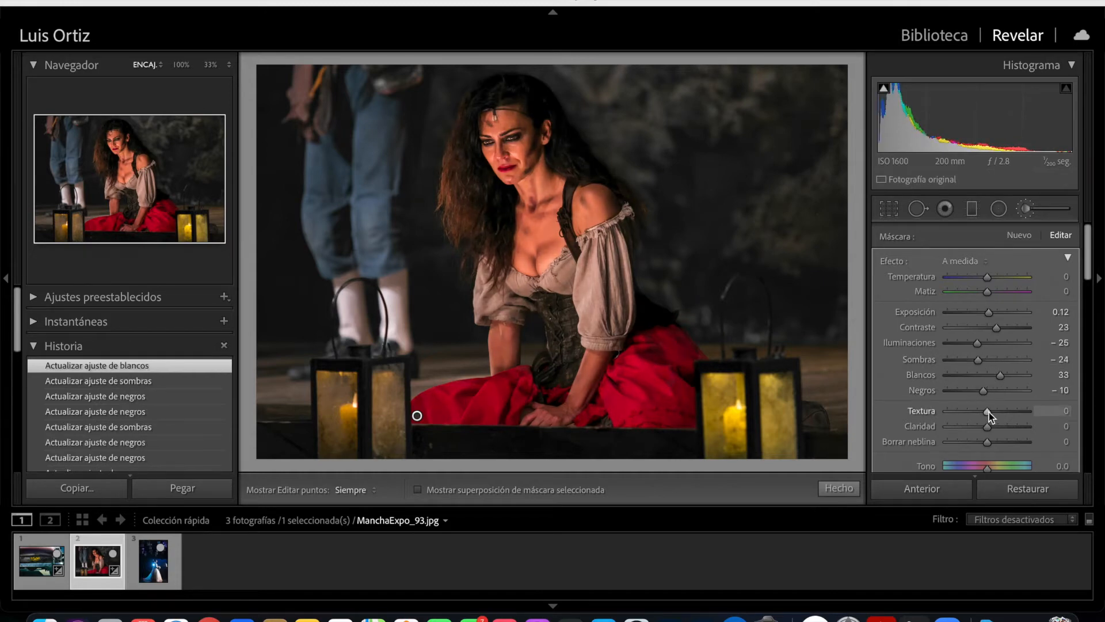
left_click_drag(989, 413, 996, 412)
scroll(997, 414, "down", 2)
scroll(997, 416, "down", 1)
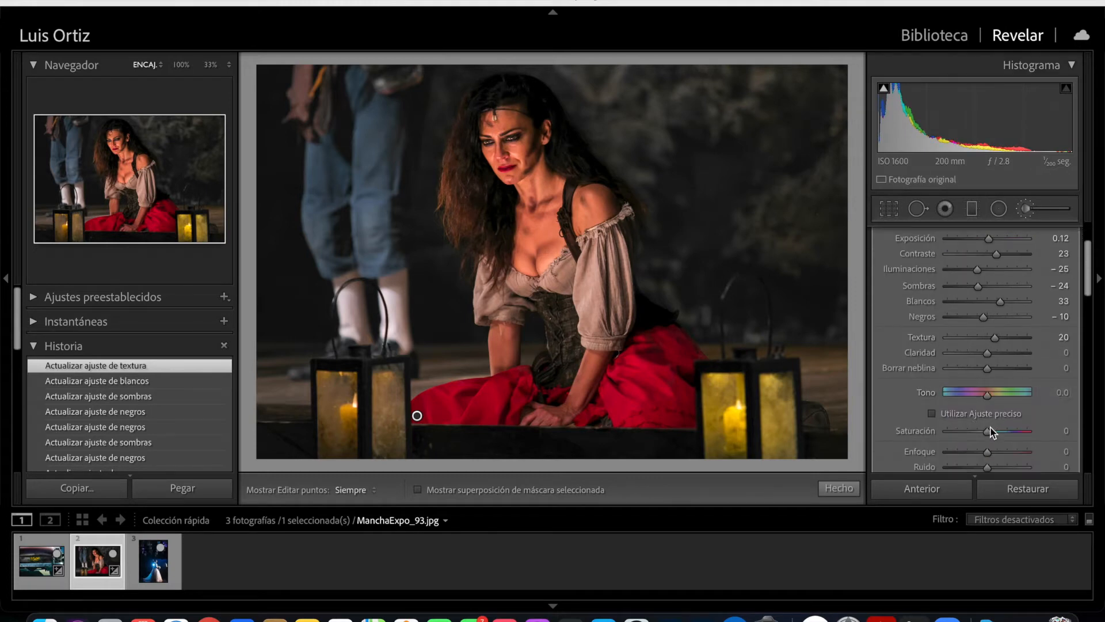
left_click_drag(993, 428, 993, 428)
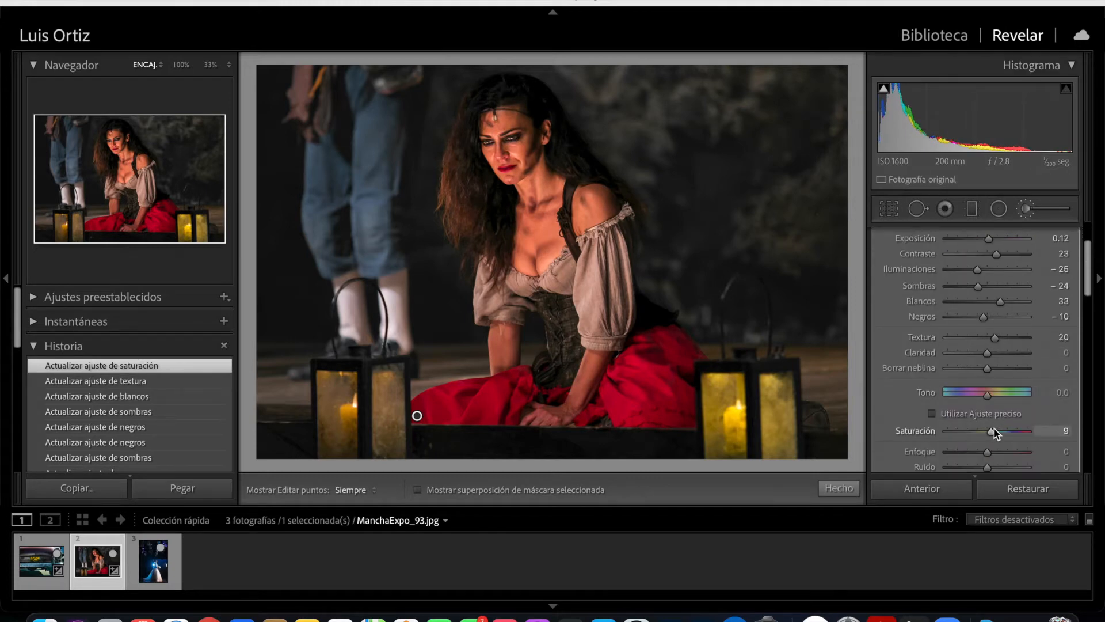
left_click(839, 490)
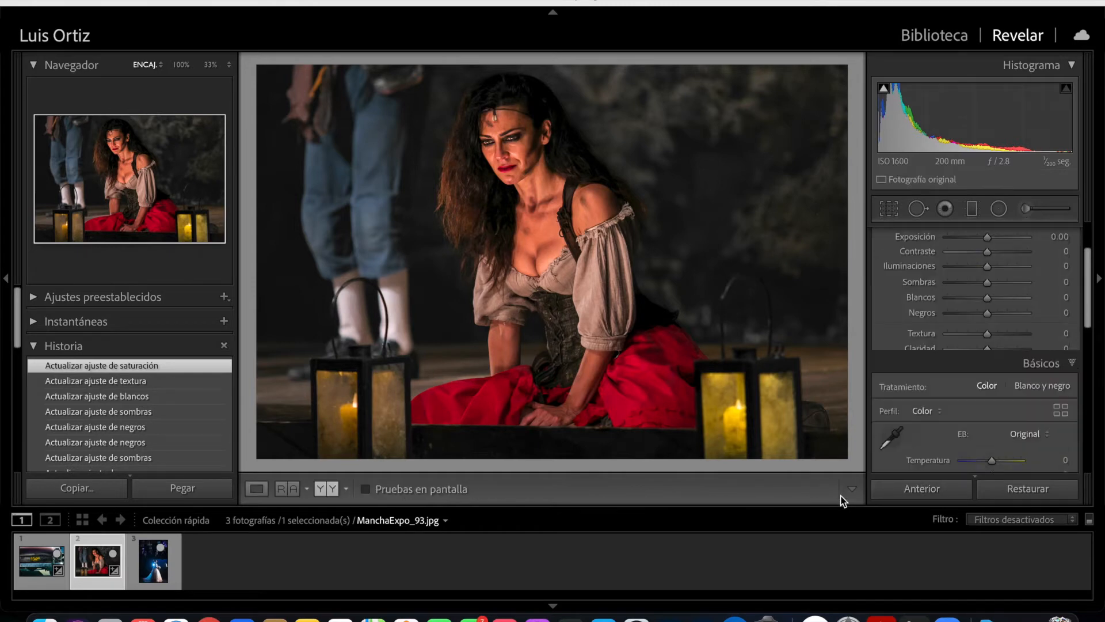
- Compare the photo before and after side by side, inspecting the woman's face at 100%, and return to the single view
key("y")
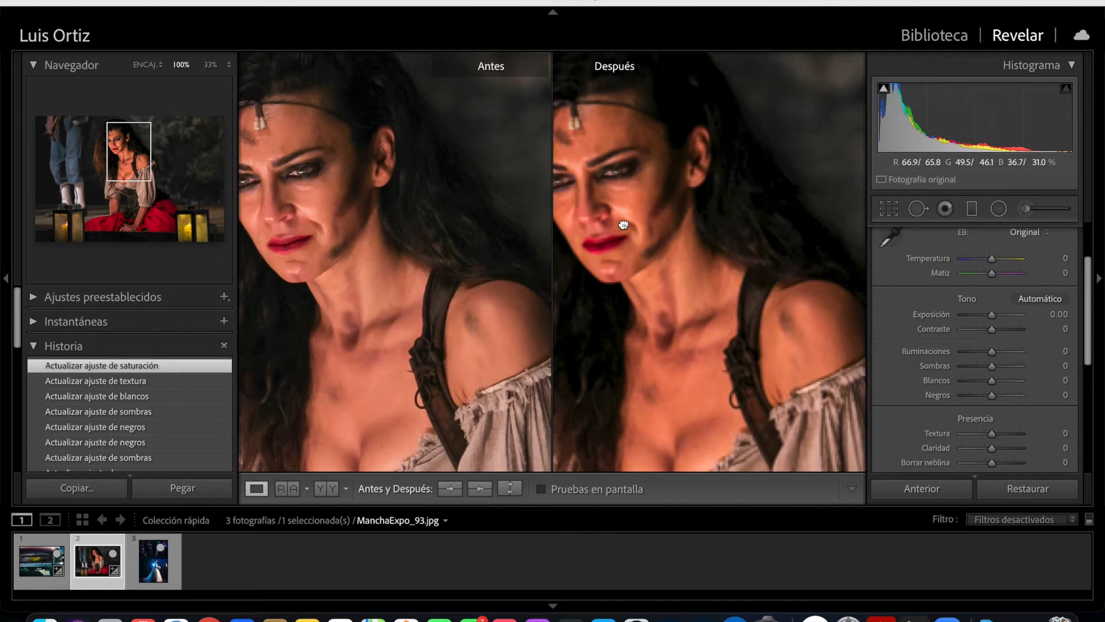
left_click_drag(617, 224, 714, 224)
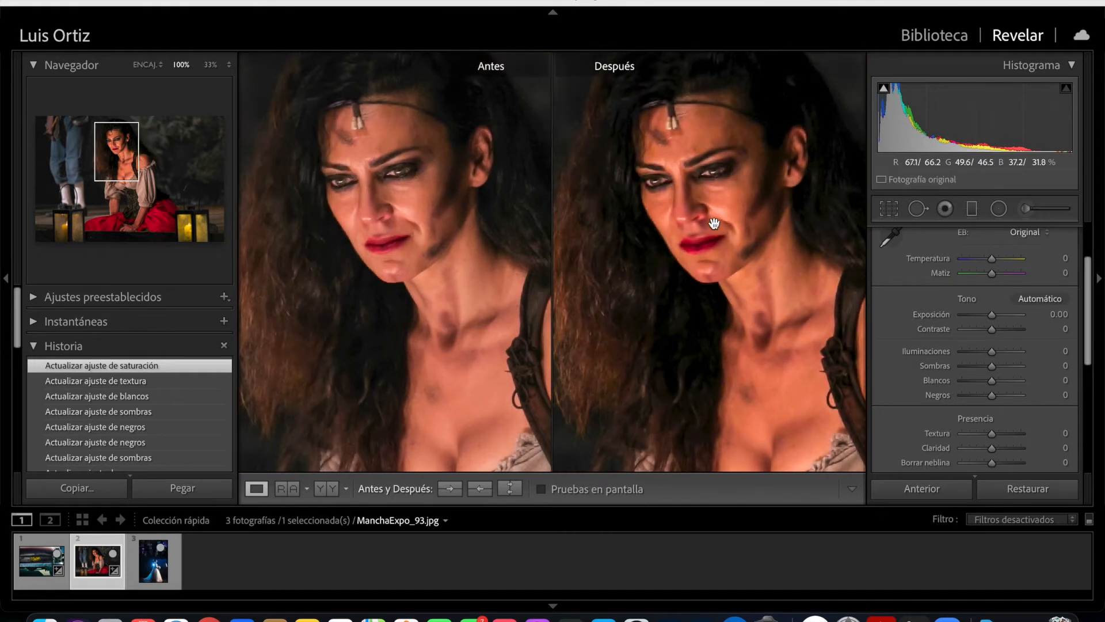
left_click(738, 227)
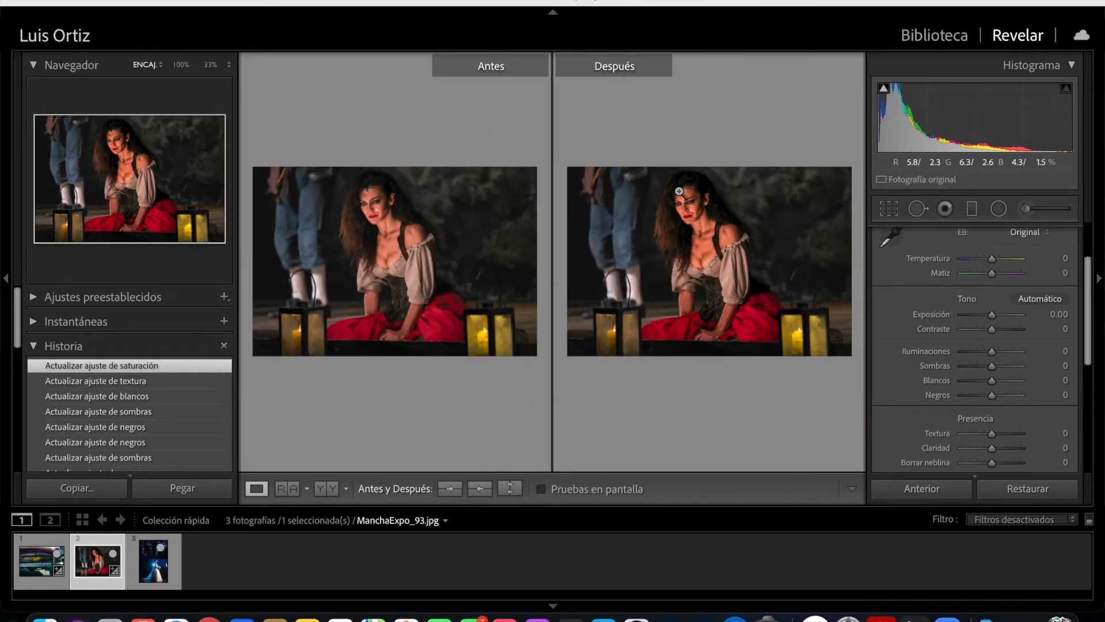
key("y")
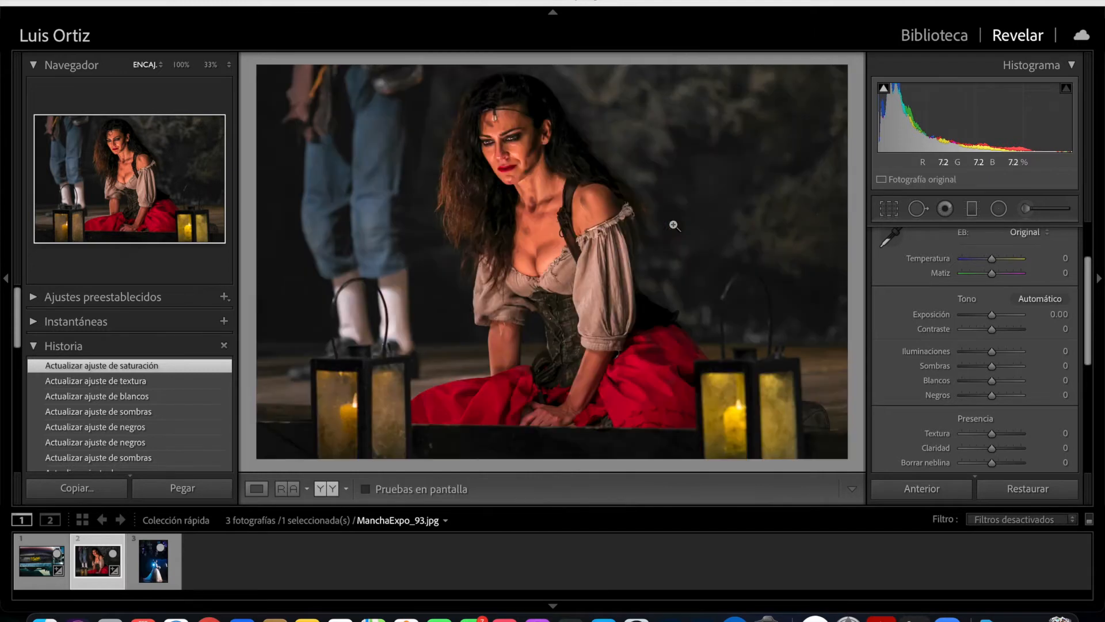
- Reopen the woman's mask, adjust its saturation and sharpness, set the temperature to 5 and close the brush
key("k")
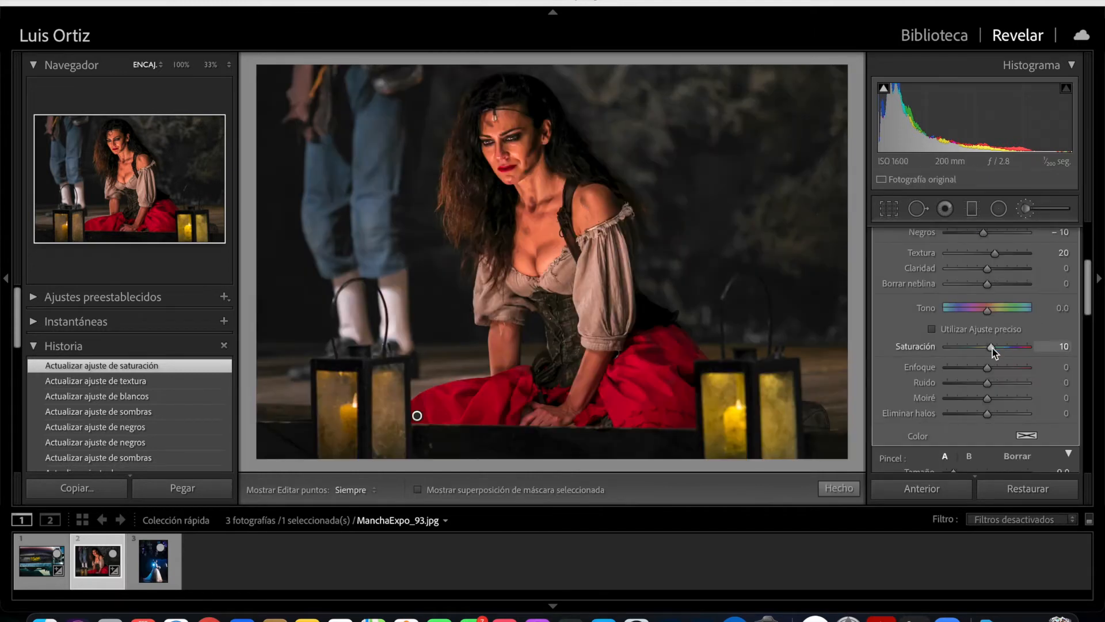
left_click_drag(998, 348, 1000, 348)
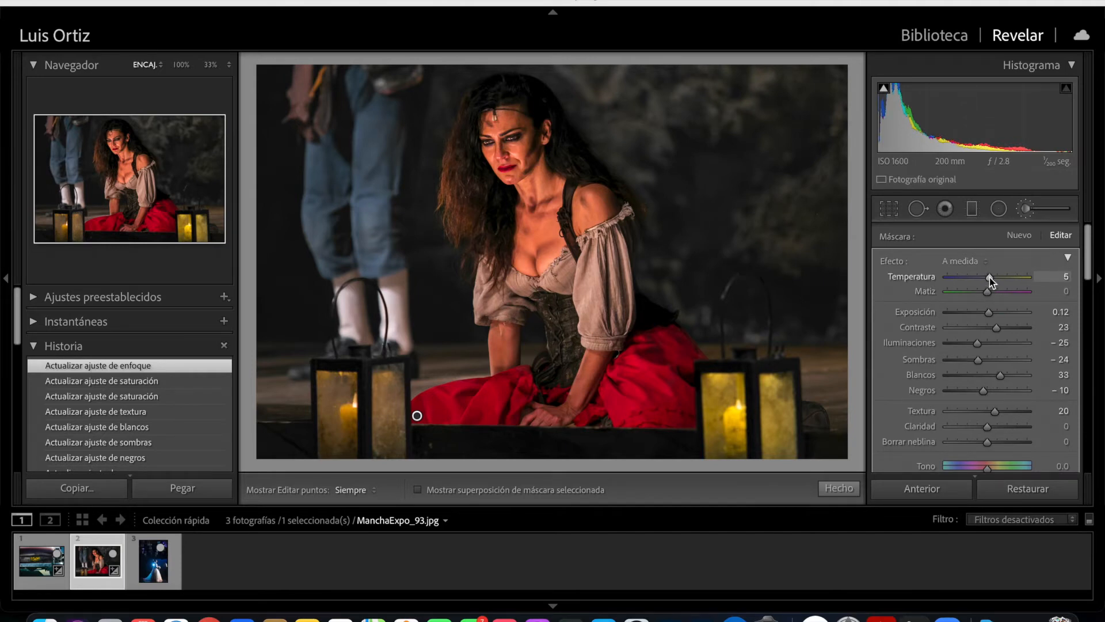
left_click(989, 277)
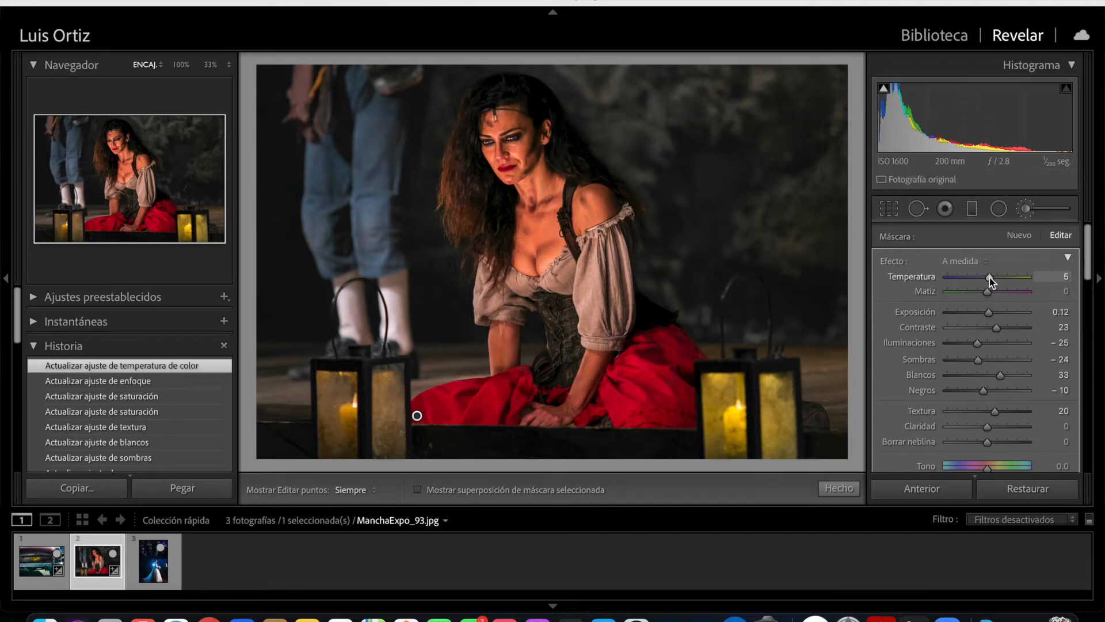
left_click(838, 487)
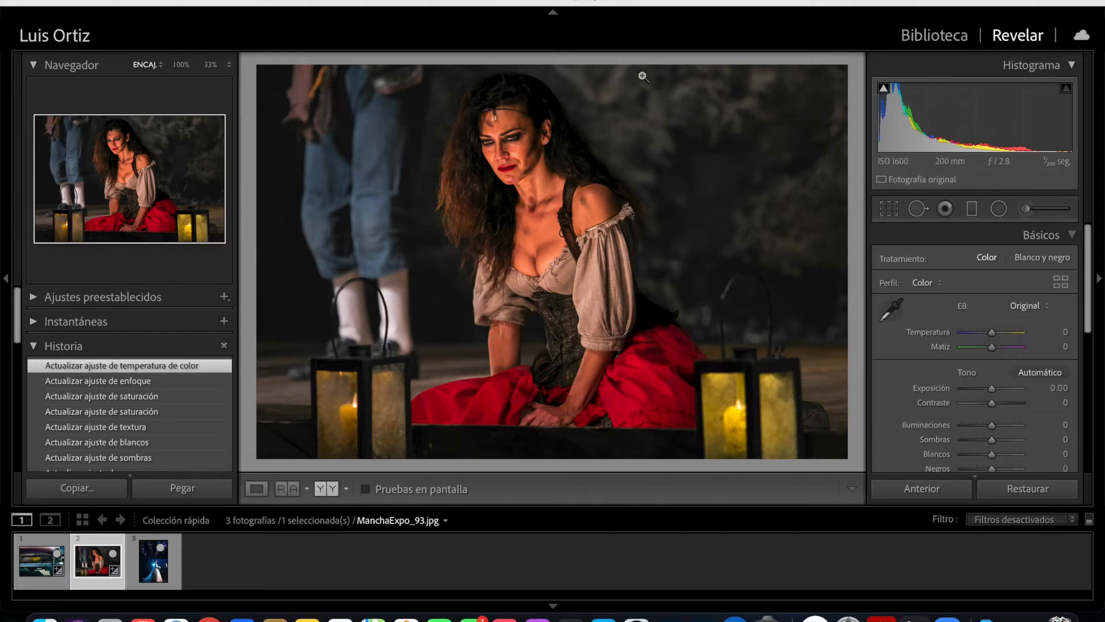
- Start a new Adjustment Brush mask with the mask overlay shown and paint the glass panes of both lanterns
left_click(1026, 210)
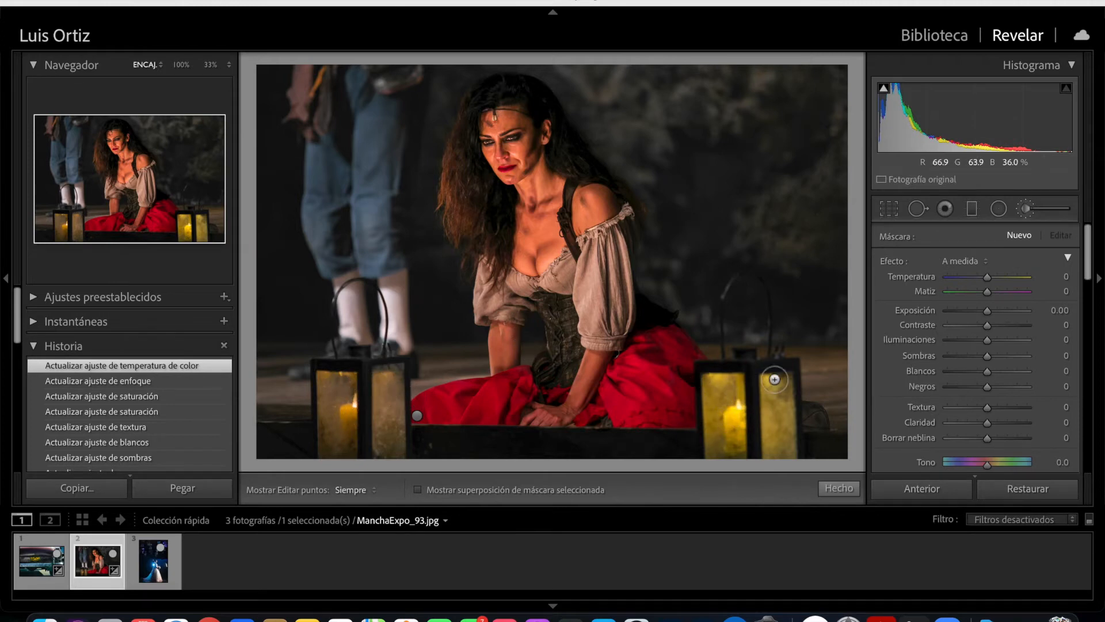
left_click(419, 489)
mouse_move(345, 423)
left_mouse_down()
mouse_move(344, 388)
mouse_move(341, 424)
mouse_move(332, 427)
mouse_move(349, 393)
mouse_move(385, 377)
mouse_move(386, 450)
mouse_move(383, 377)
left_mouse_up()
mouse_move(722, 374)
left_mouse_down()
mouse_move(730, 419)
mouse_move(714, 425)
mouse_move(733, 403)
mouse_move(736, 440)
left_mouse_up()
mouse_move(780, 374)
left_mouse_down()
mouse_move(768, 403)
mouse_move(774, 449)
mouse_move(801, 414)
left_mouse_up()
- Erase the excess mask along the upper edge of the lantern on the woman's skirt side nearest the man
left_click_drag(1088, 265, 1085, 345)
left_click(1016, 261)
mouse_move(393, 337)
left_mouse_down()
mouse_move(381, 359)
mouse_move(397, 356)
left_mouse_up()
scroll(378, 377, "down", 5)
left_click(380, 372)
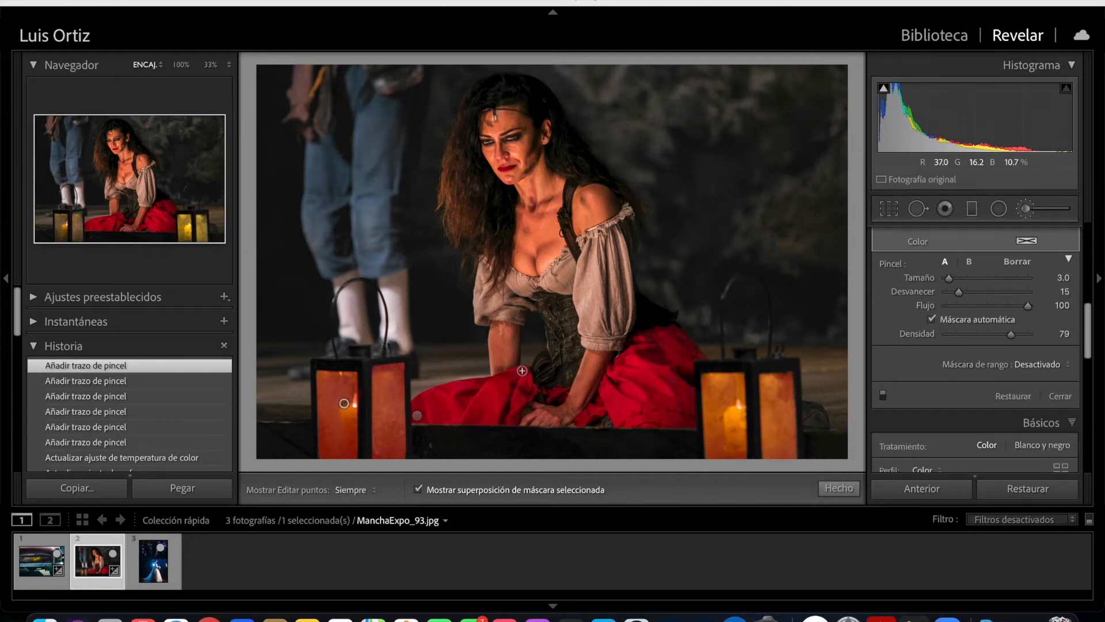
- Hide the mask overlay, warm the lantern mask's temperature and set its whites to 32
key("o")
left_click_drag(1088, 343, 1085, 263)
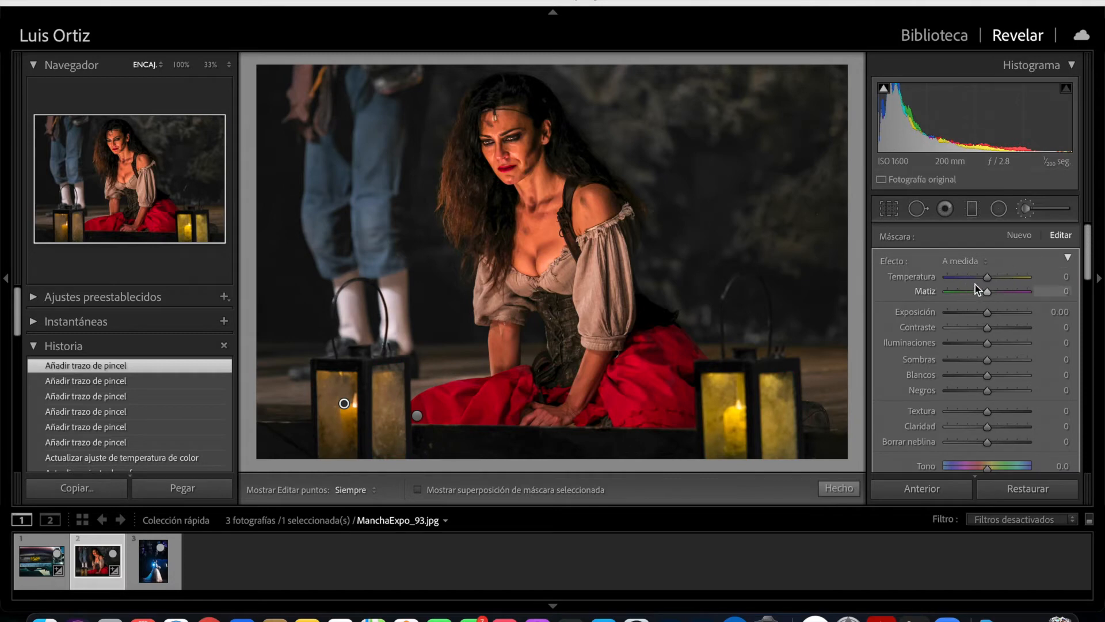
left_click_drag(988, 277, 1004, 277)
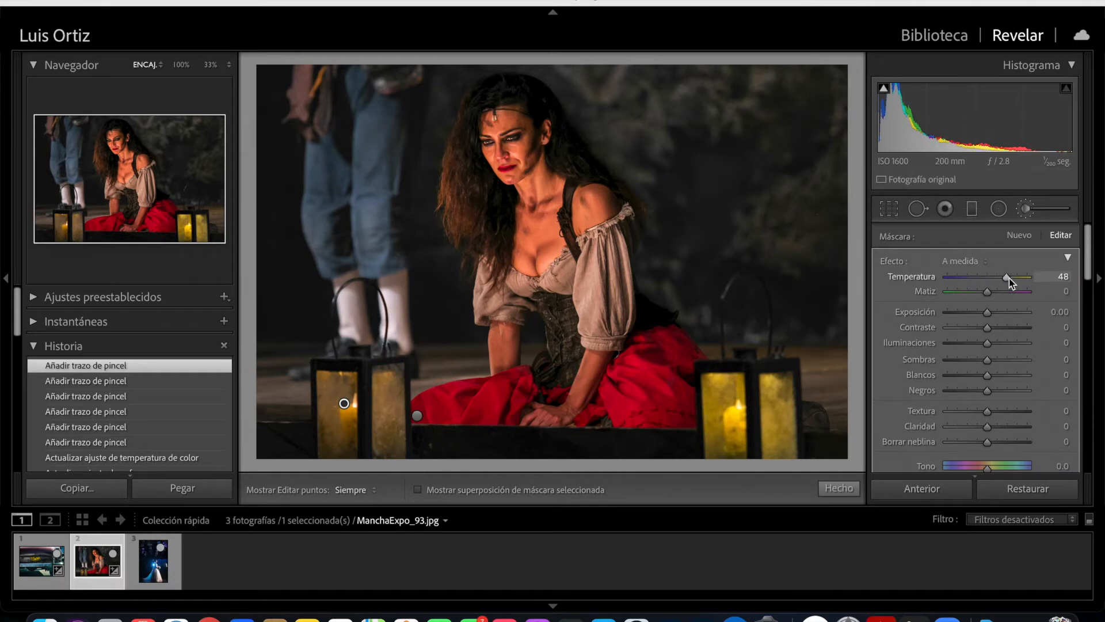
left_click_drag(1010, 283, 1004, 281)
mouse_move(1086, 272)
left_mouse_down()
mouse_move(1085, 293)
mouse_move(1084, 284)
left_mouse_up()
left_click_drag(988, 288, 1002, 288)
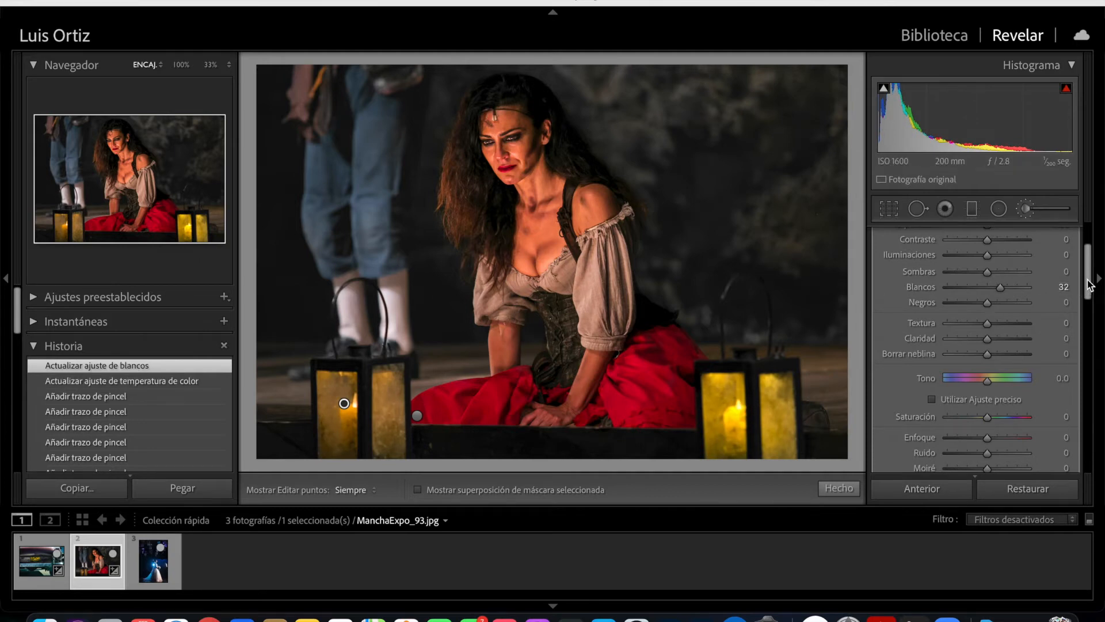
- Set the lantern mask to saturation 13 and blacks -37, and close the brush
scroll(989, 326, "down", 2)
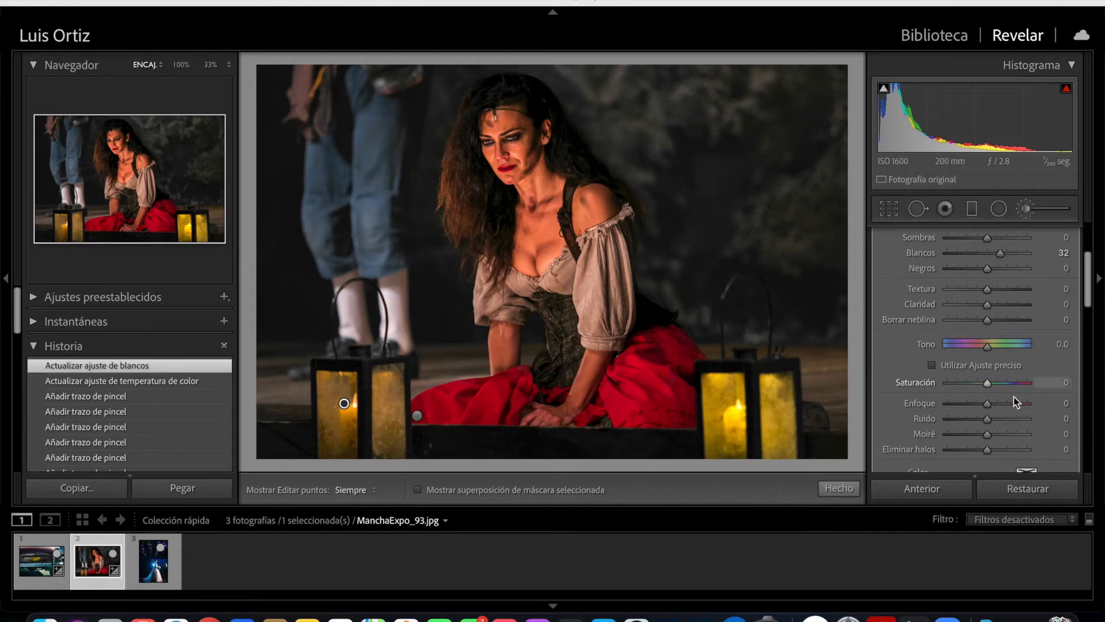
left_click_drag(993, 382, 993, 383)
scroll(1001, 322, "down", 1)
scroll(1002, 311, "up", 2)
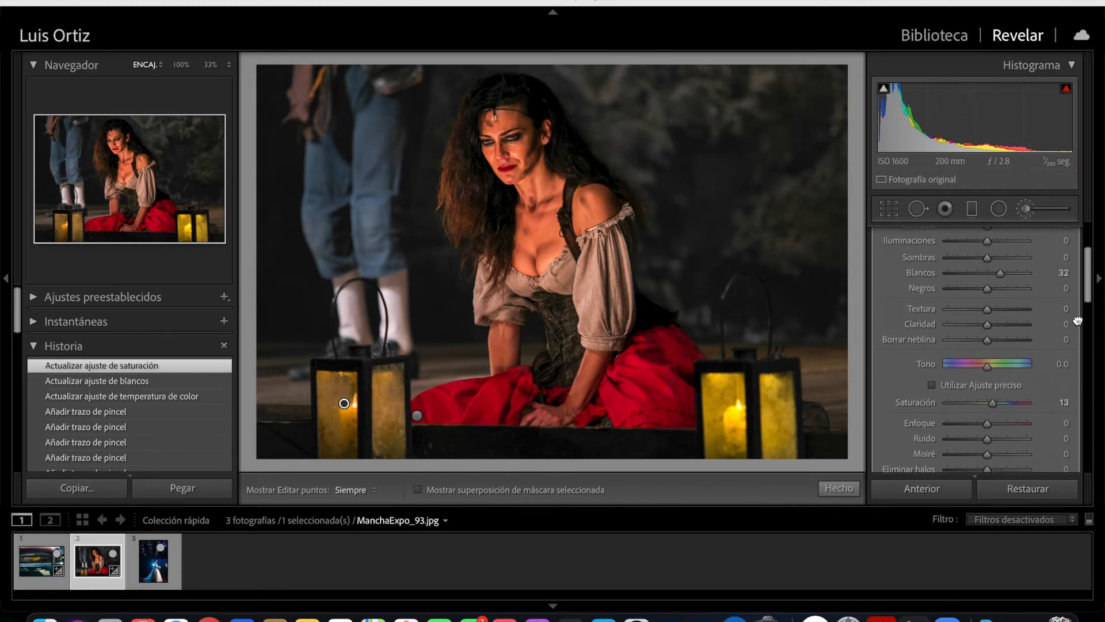
left_click_drag(996, 291, 972, 289)
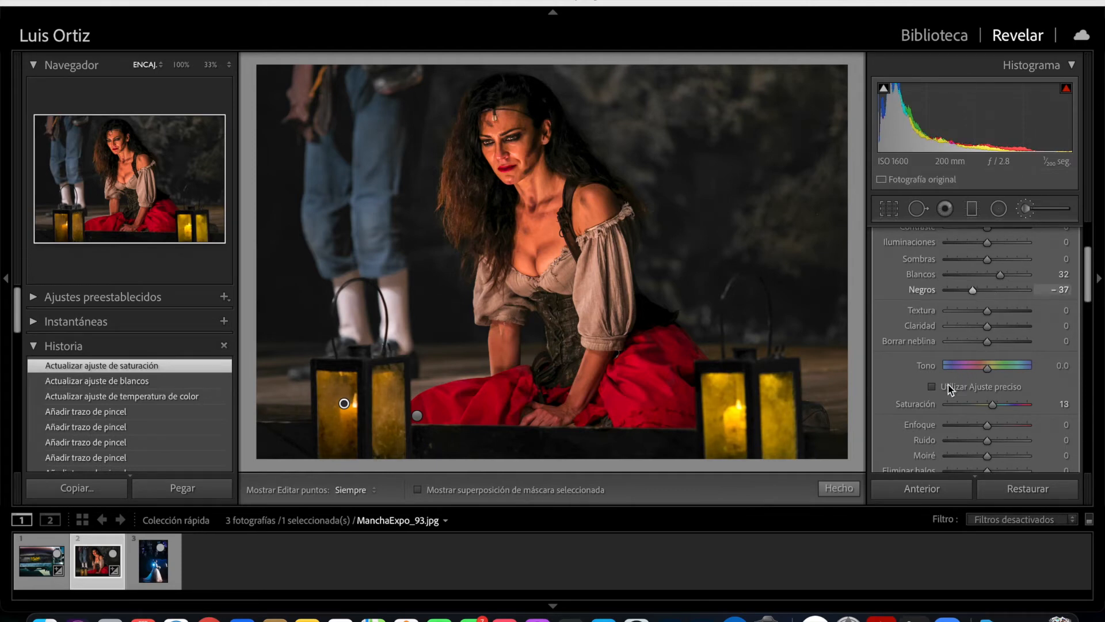
left_click(841, 488)
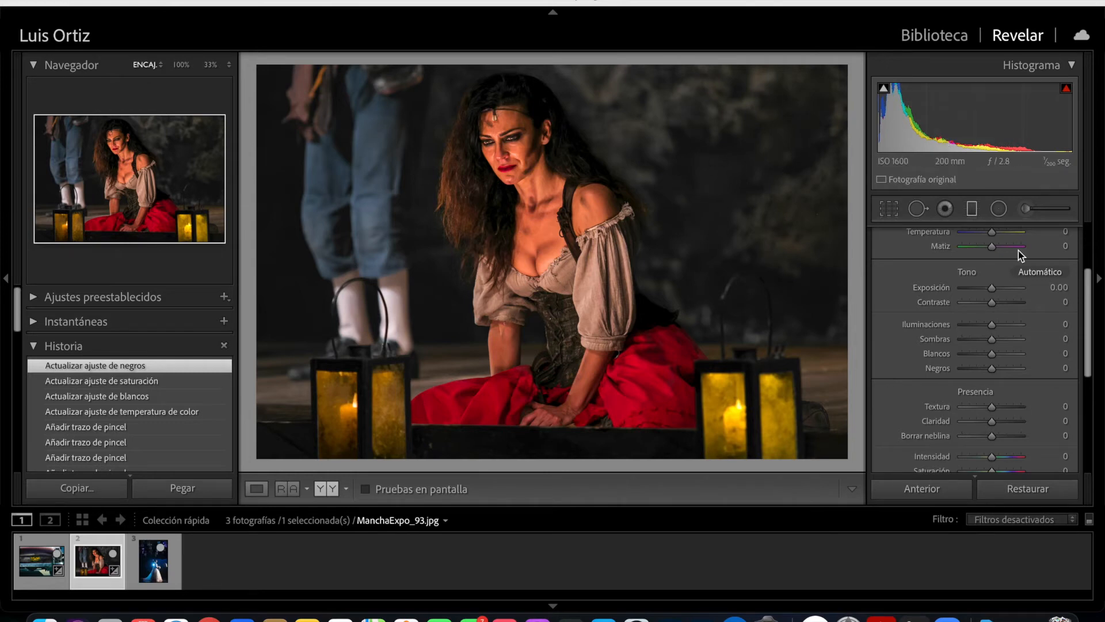
- Start another Adjustment Brush mask with the overlay shown and paint the background, including the standing man behind the woman
left_click(1025, 208)
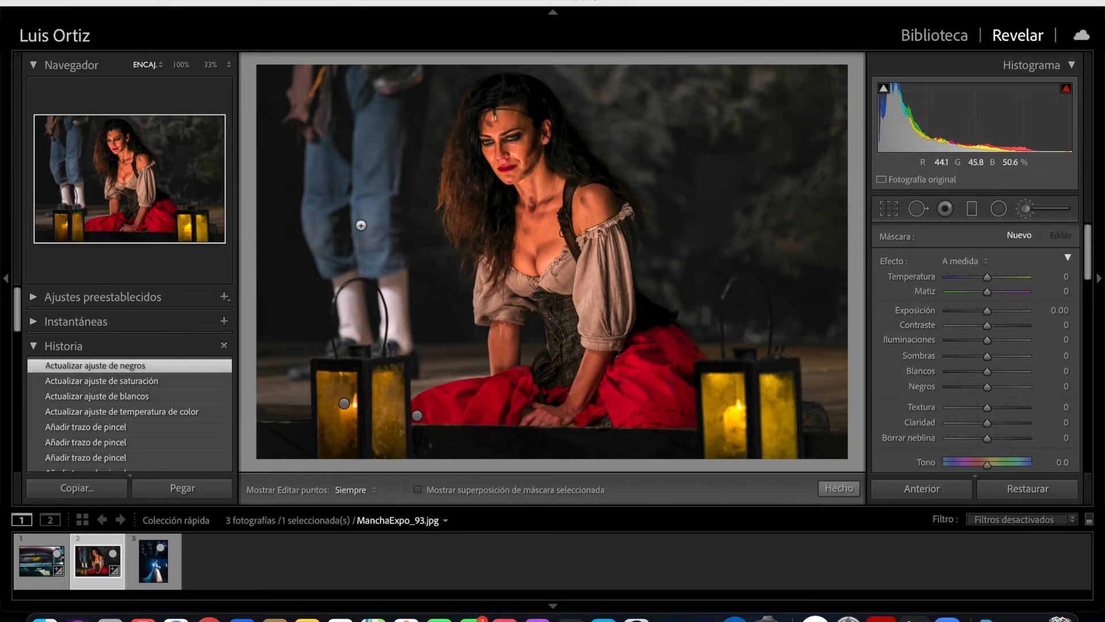
left_click_drag(287, 339, 282, 145)
key("o")
key("h")
mouse_move(270, 287)
left_mouse_down()
mouse_move(295, 75)
mouse_move(420, 57)
mouse_move(322, 236)
mouse_move(389, 250)
mouse_move(284, 382)
mouse_move(288, 394)
mouse_move(374, 331)
mouse_move(311, 265)
left_mouse_up()
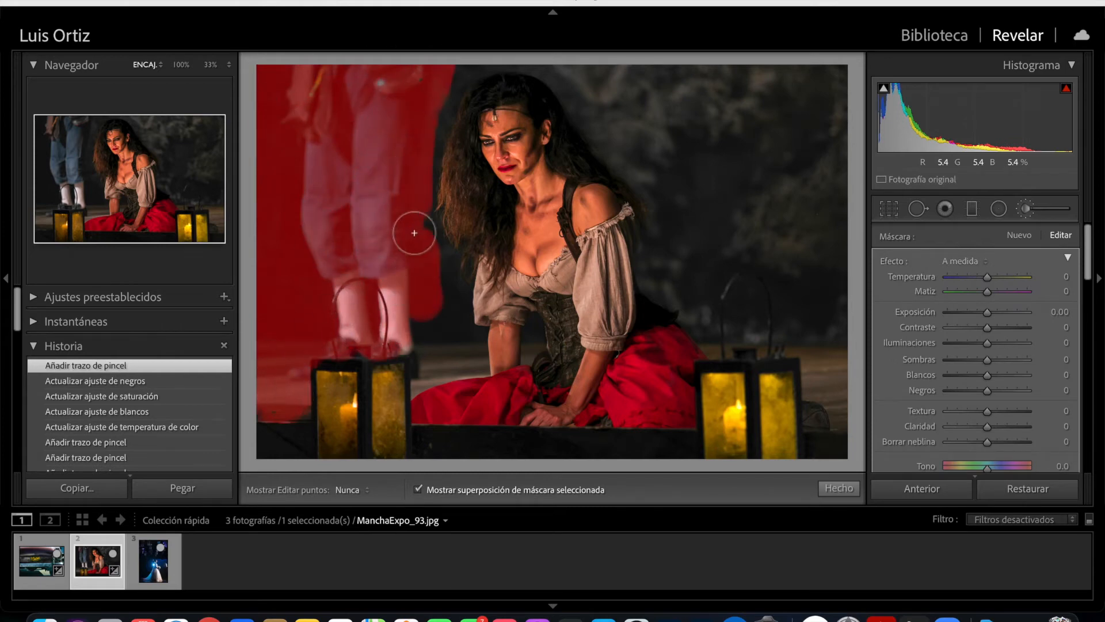
mouse_move(699, 113)
left_mouse_down()
mouse_move(688, 87)
mouse_move(733, 116)
mouse_move(698, 171)
mouse_move(708, 196)
left_mouse_up()
mouse_move(784, 168)
left_mouse_down()
mouse_move(803, 202)
mouse_move(841, 388)
mouse_move(828, 359)
mouse_move(735, 313)
mouse_move(678, 185)
mouse_move(772, 261)
mouse_move(728, 279)
mouse_move(840, 275)
mouse_move(820, 180)
mouse_move(785, 317)
mouse_move(765, 336)
left_mouse_up()
scroll(1024, 336, "down", 5)
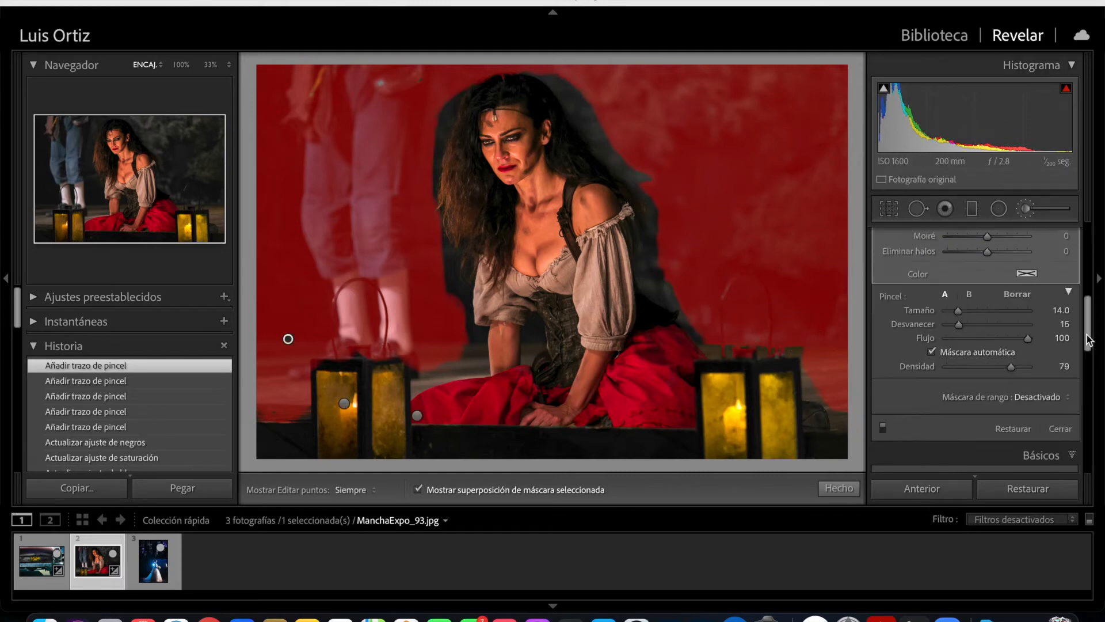
- Try painting the background close to the woman's hair and undo both strokes
key("h")
left_click_drag(430, 133, 436, 121)
key("super+z")
left_click_drag(427, 165, 438, 119)
key("super+z")
- Paint the remaining background around the woman, beside the lanterns and between her arms with feather 63 and brush sizes 8 and 4
scroll(432, 147, "down", 3)
mouse_move(432, 205)
left_mouse_down()
mouse_move(476, 56)
mouse_move(618, 153)
mouse_move(648, 244)
left_mouse_up()
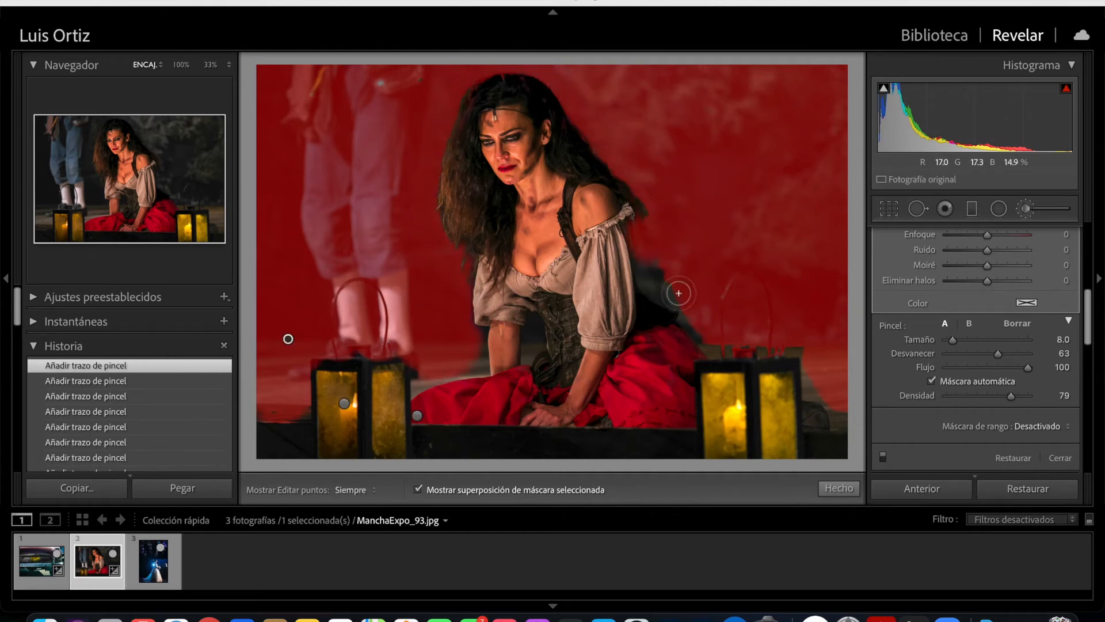
mouse_move(824, 343)
left_mouse_down()
mouse_move(809, 378)
mouse_move(833, 440)
left_mouse_up()
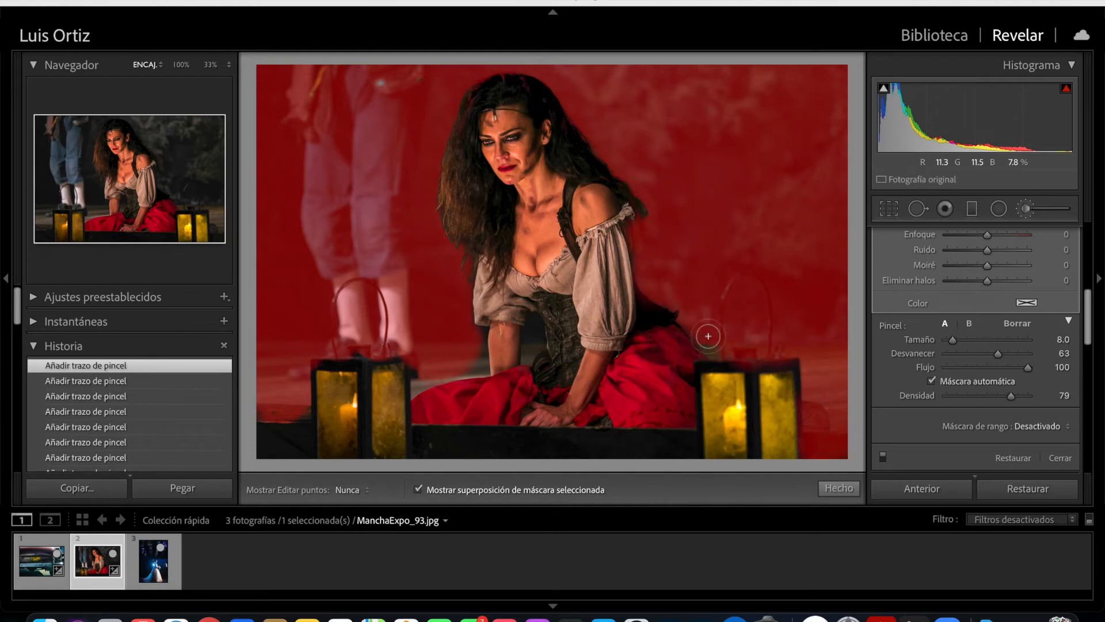
left_click_drag(304, 424, 276, 412)
scroll(417, 384, "down", 1)
scroll(475, 354, "down", 2)
mouse_move(479, 336)
left_mouse_down()
mouse_move(529, 358)
mouse_move(531, 338)
left_mouse_up()
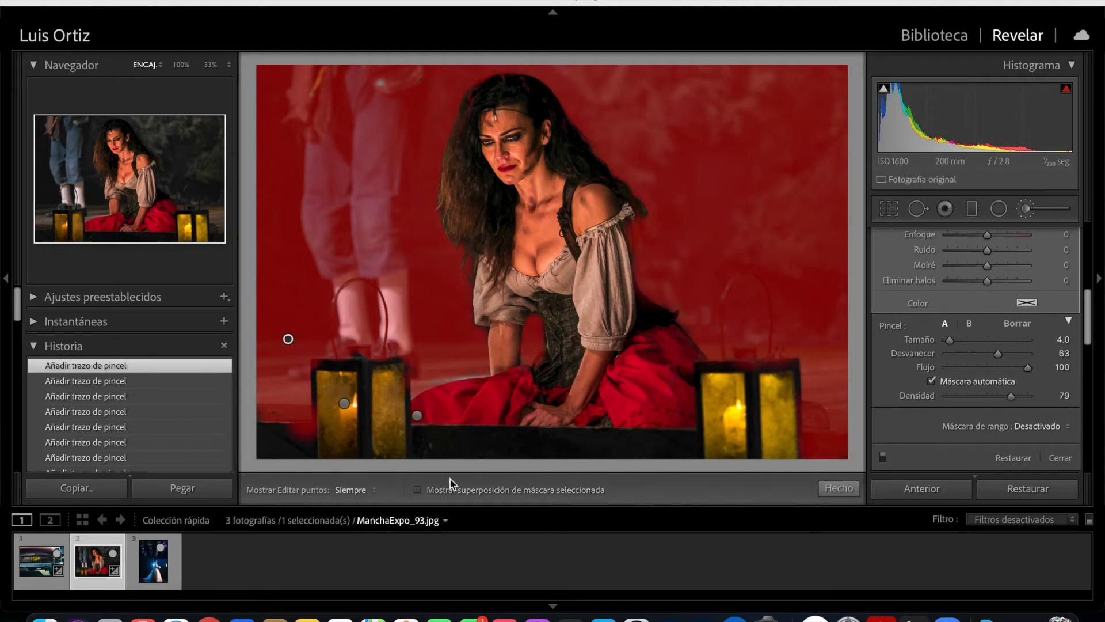
- Hide the mask overlay and set the background mask to saturation -47 and blacks -11
left_click(418, 489)
left_click_drag(1090, 329, 1093, 282)
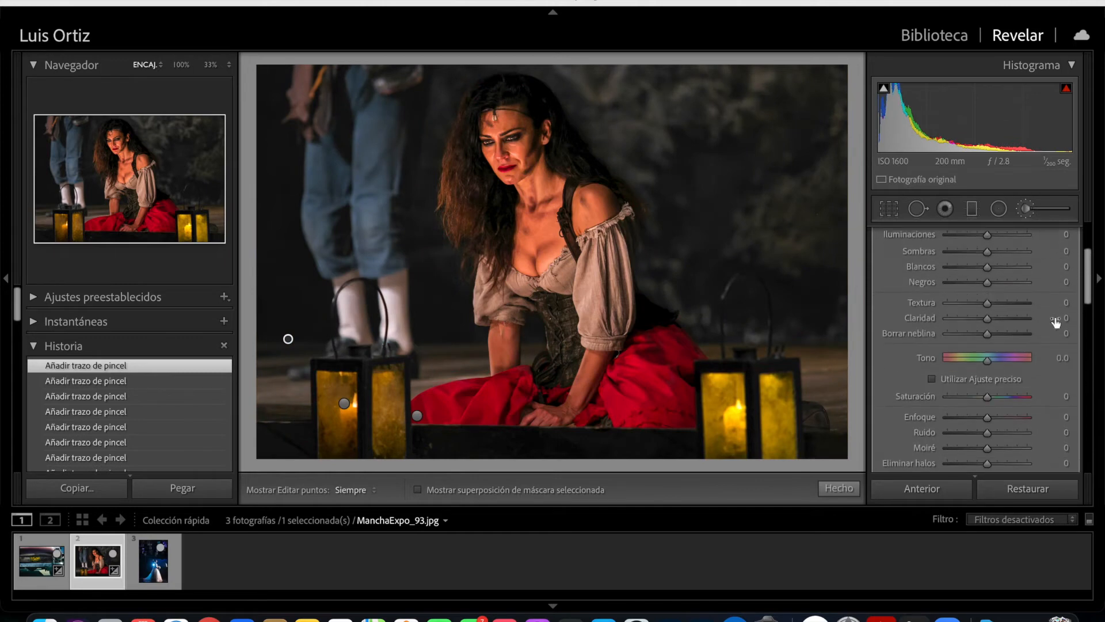
mouse_move(985, 398)
left_mouse_down()
mouse_move(929, 408)
mouse_move(968, 406)
left_mouse_up()
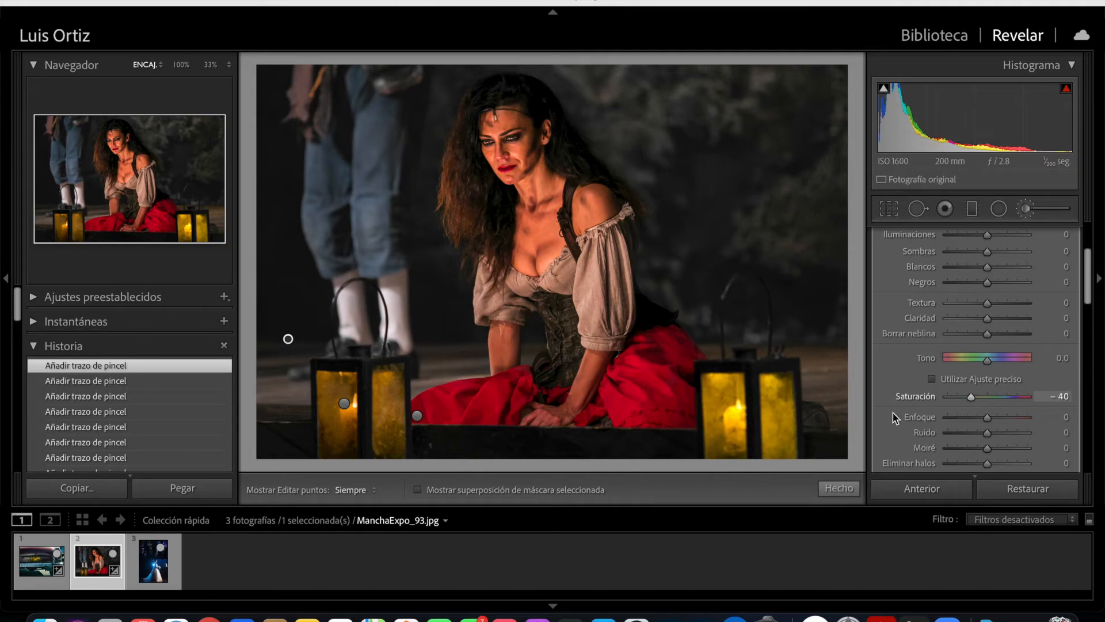
left_click_drag(972, 395, 969, 395)
left_click(987, 284)
left_click_drag(987, 284, 982, 284)
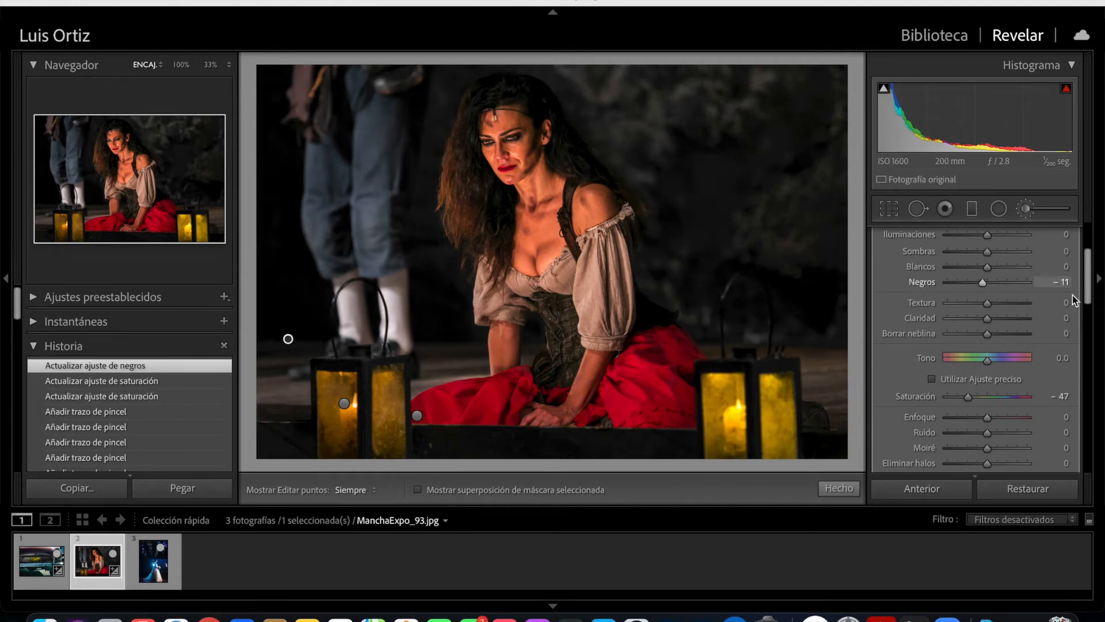
- Set the background mask to shadows -21, whites 12 and saturation -55, and close the brush
left_click_drag(1087, 286, 1093, 260)
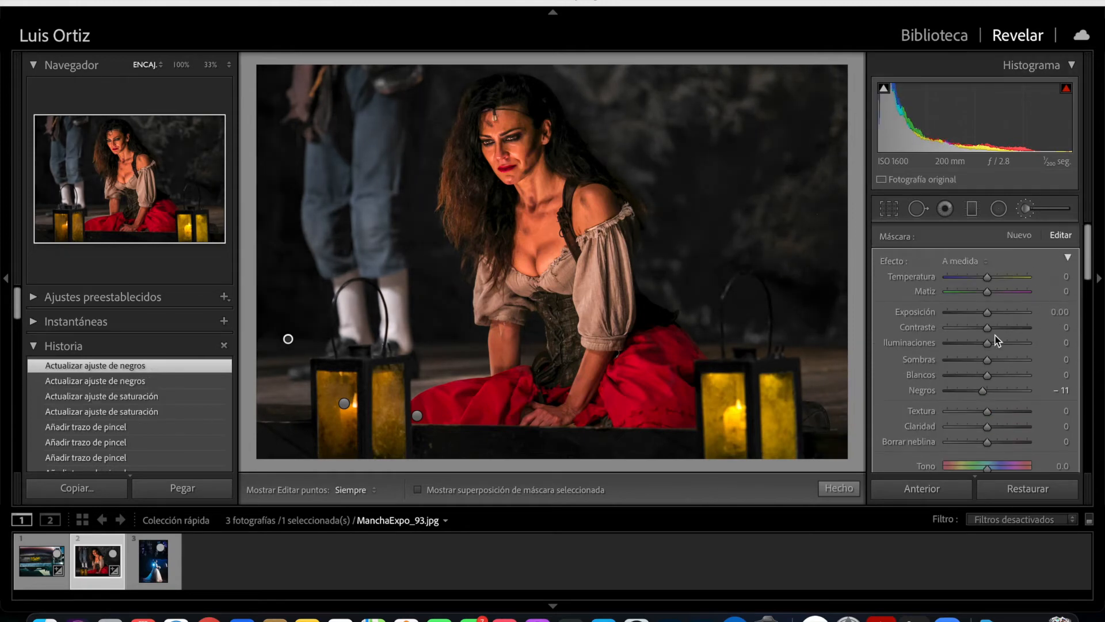
left_click_drag(979, 358, 995, 383)
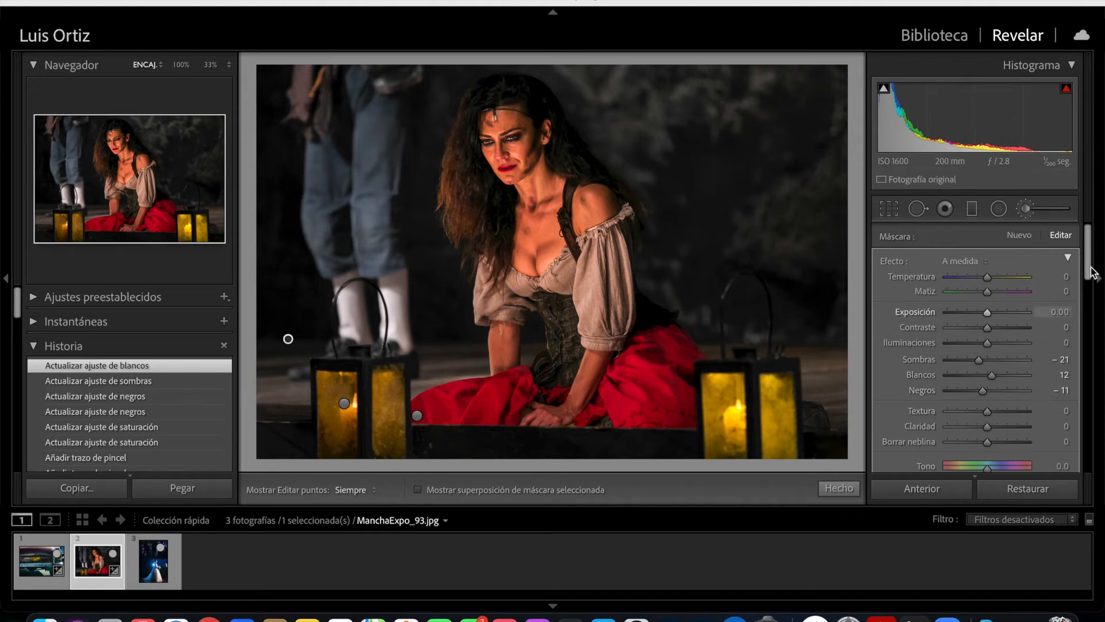
scroll(1087, 309, "down", 5)
left_click_drag(968, 324, 965, 326)
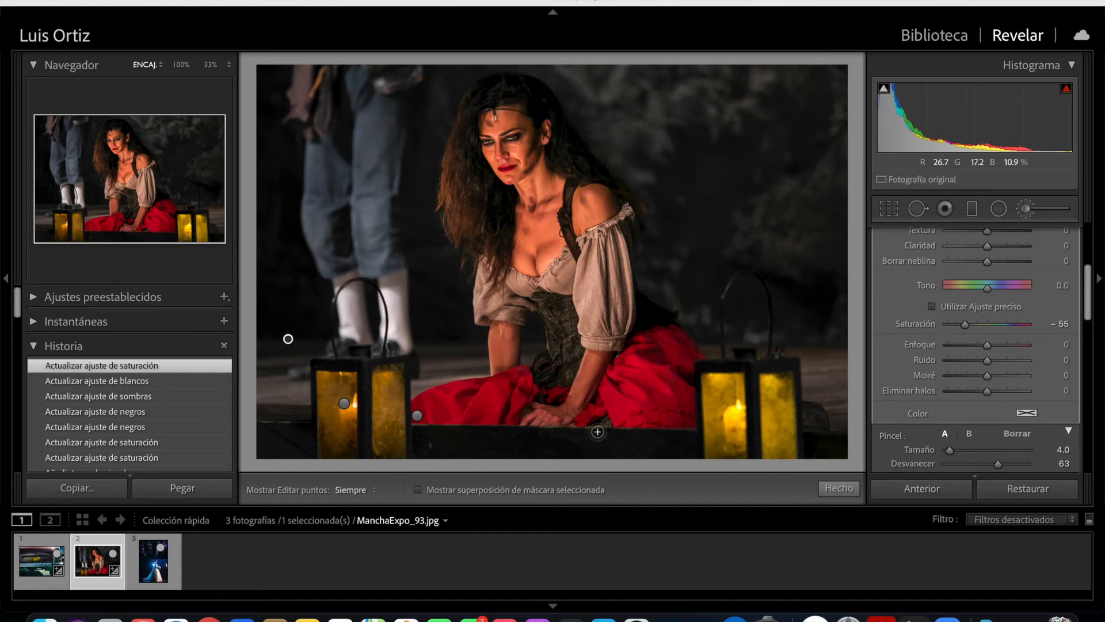
left_click(838, 488)
- Compare the photo before and after, reopen the background mask and set its saturation to -79
key("y")
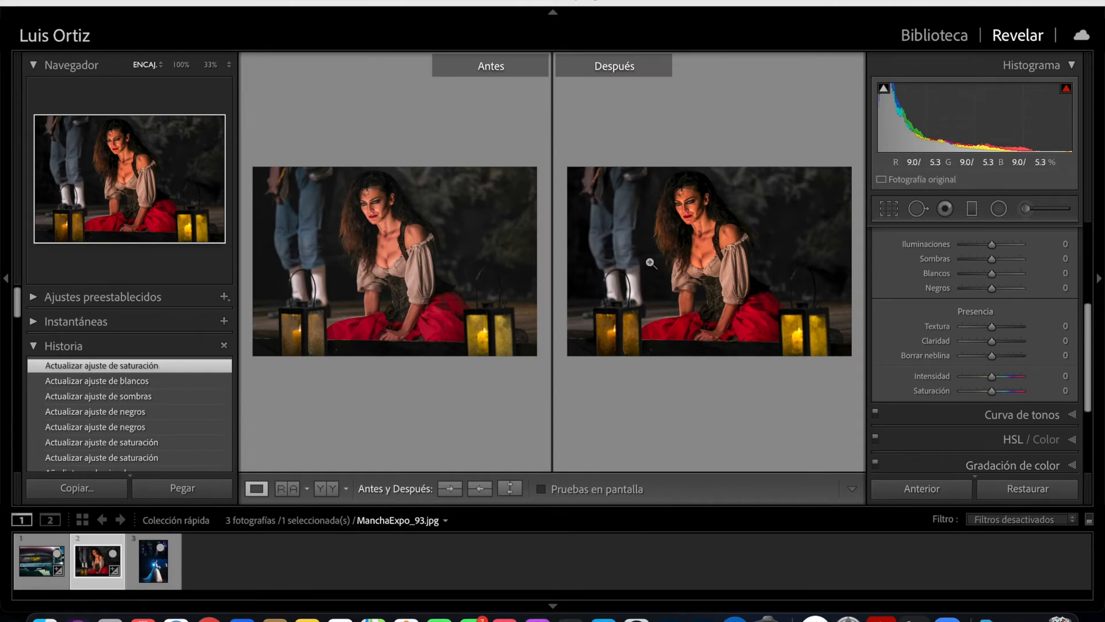
key("k")
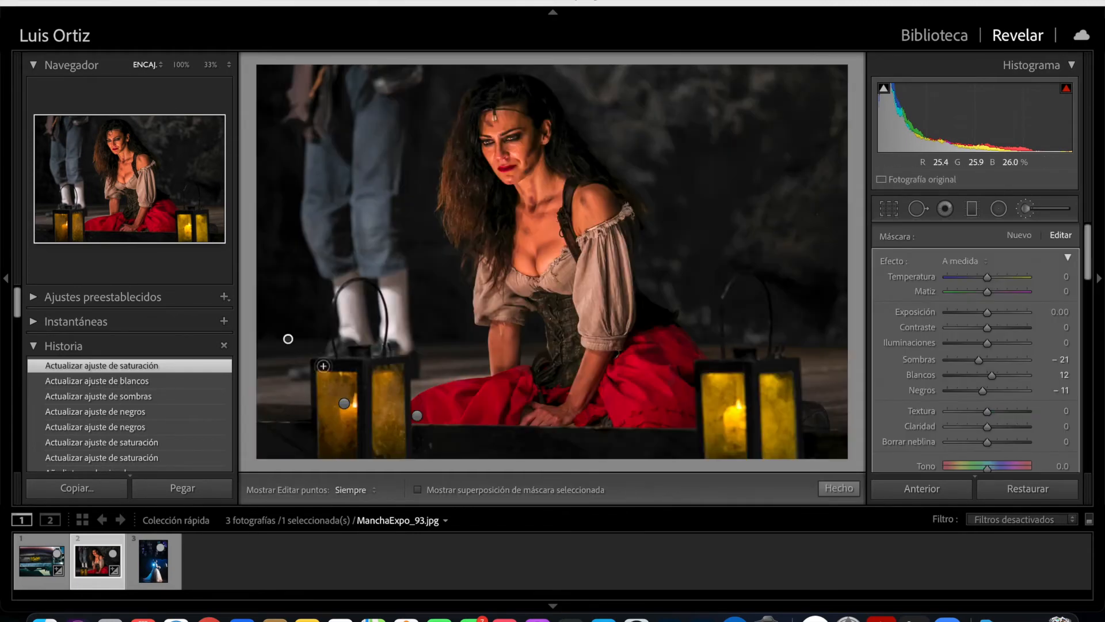
left_click_drag(1087, 267, 1087, 309)
left_click_drag(956, 319, 953, 319)
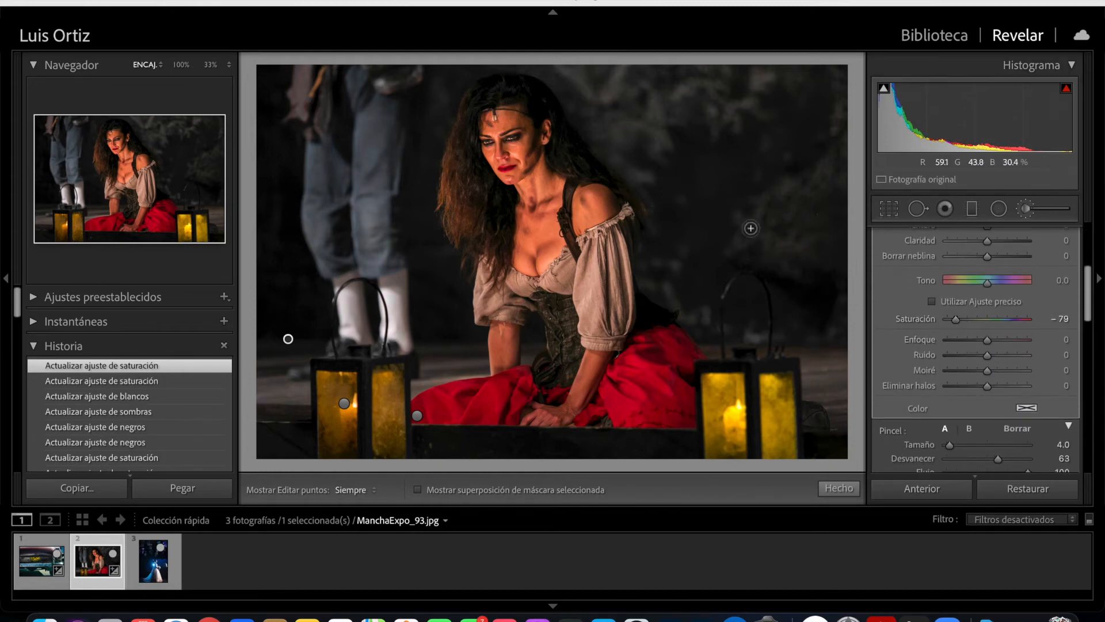
- Close the background mask and adjust the photo's tone curve with a point at input 80, output 69
left_click(839, 489)
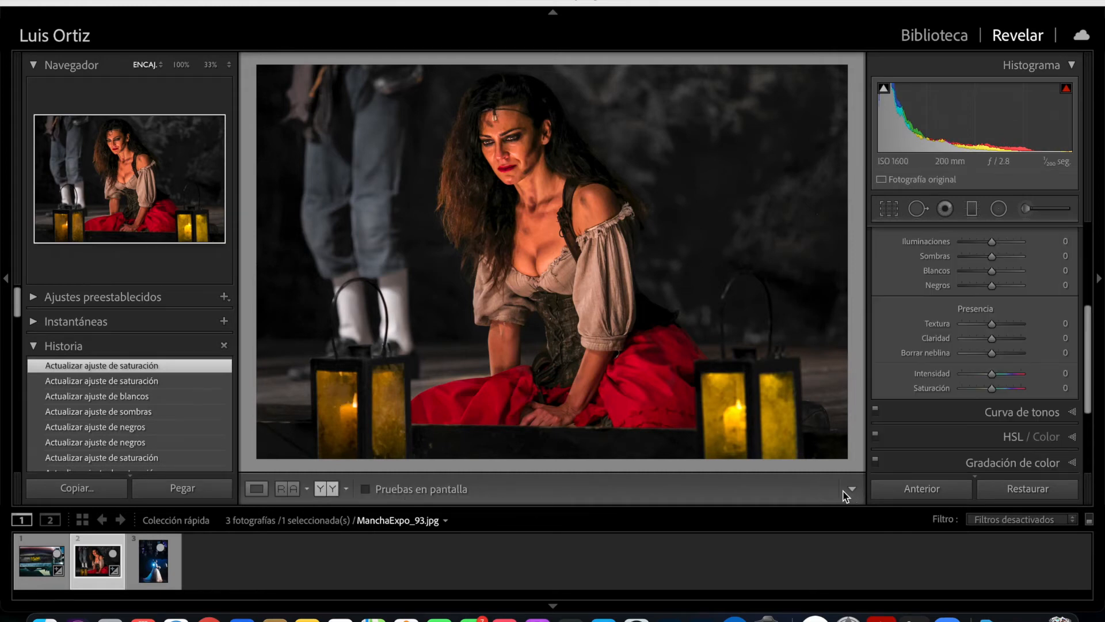
left_click(1051, 410)
left_click_drag(944, 388, 944, 389)
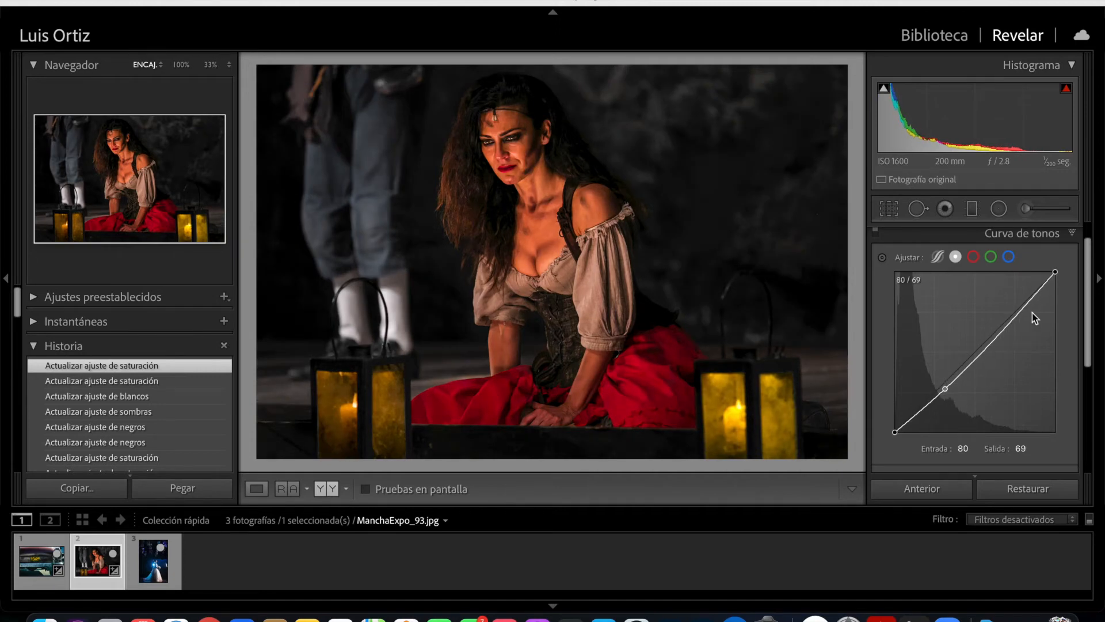
left_click(1067, 235)
left_click(1074, 241)
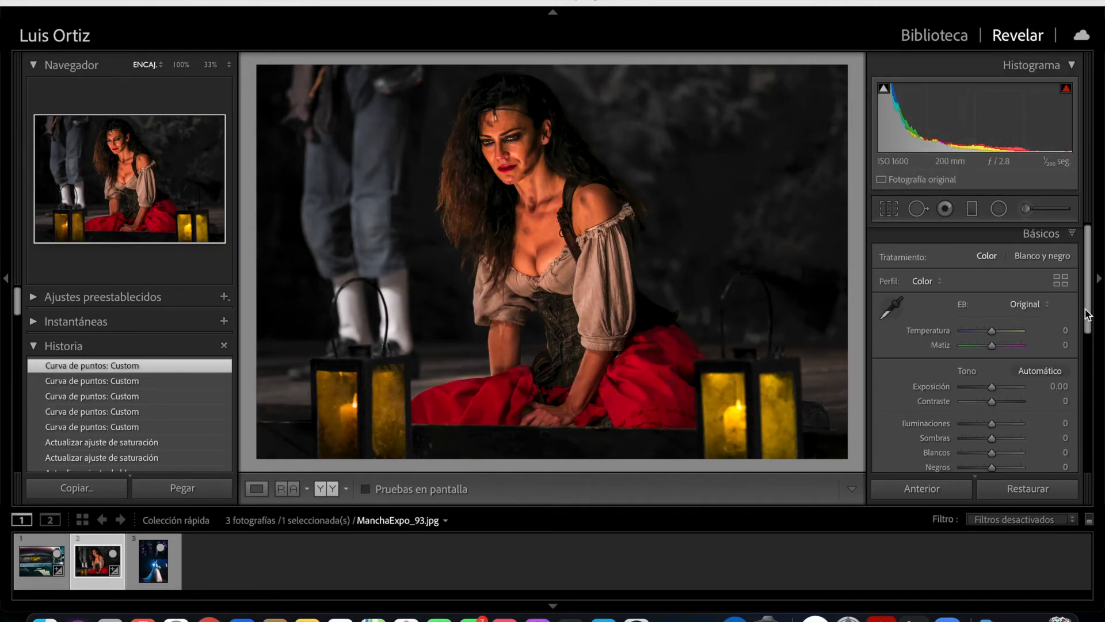
- Set the whole photo's saturation to -15, vibrance to 7, clarity to 7, contrast to 16 and whites to 13
scroll(1017, 397, "down", 5)
left_click_drag(993, 376, 997, 361)
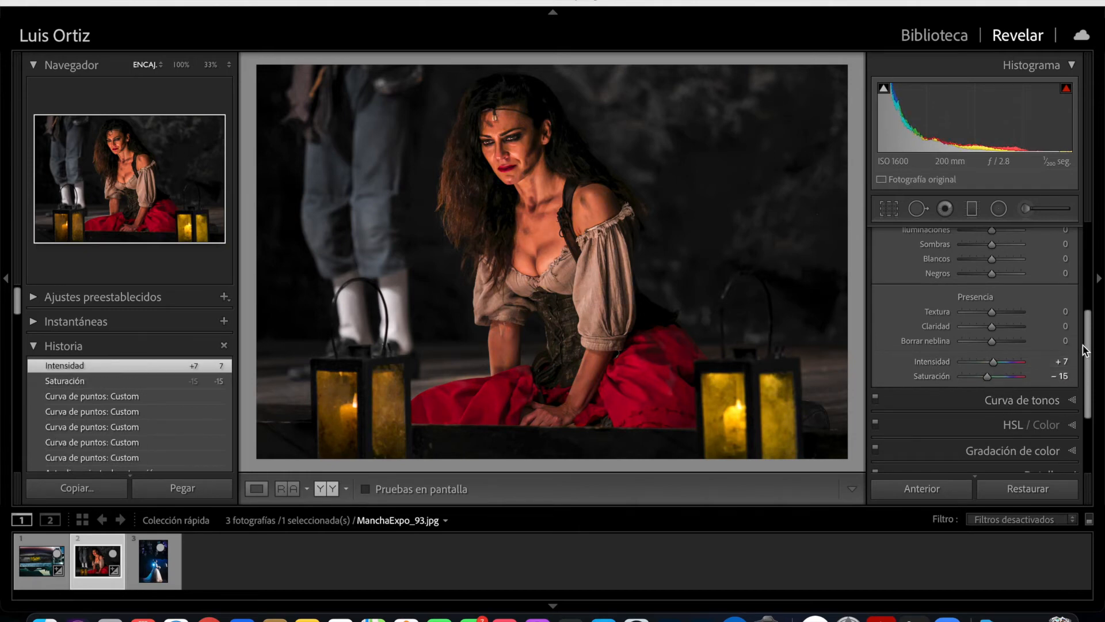
left_click_drag(996, 326, 1001, 318)
scroll(996, 325, "up", 5)
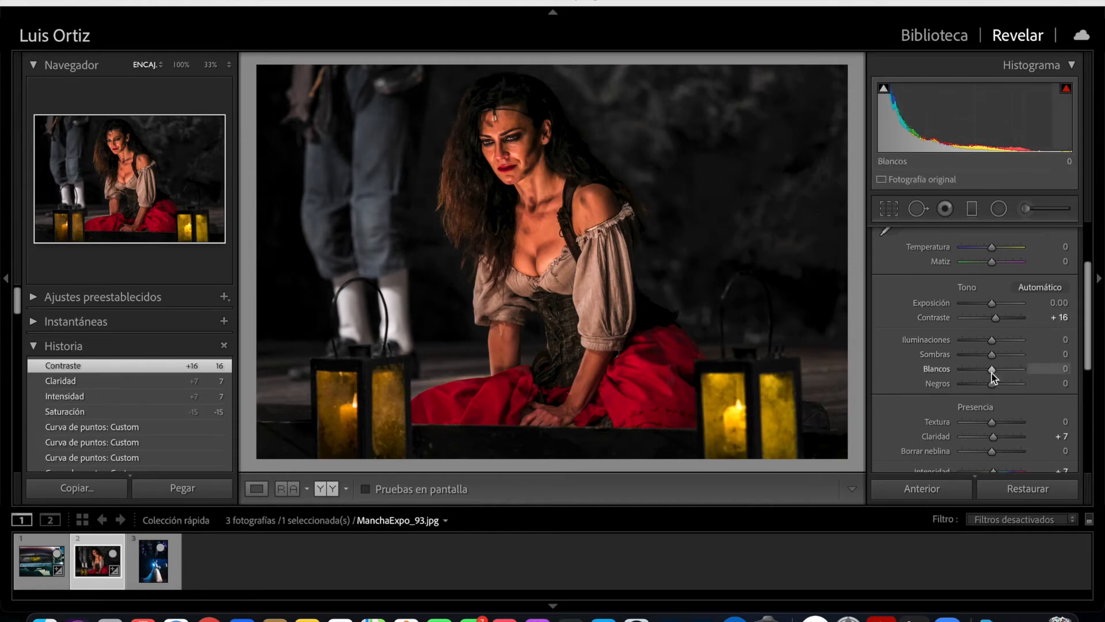
left_click_drag(992, 374, 996, 374)
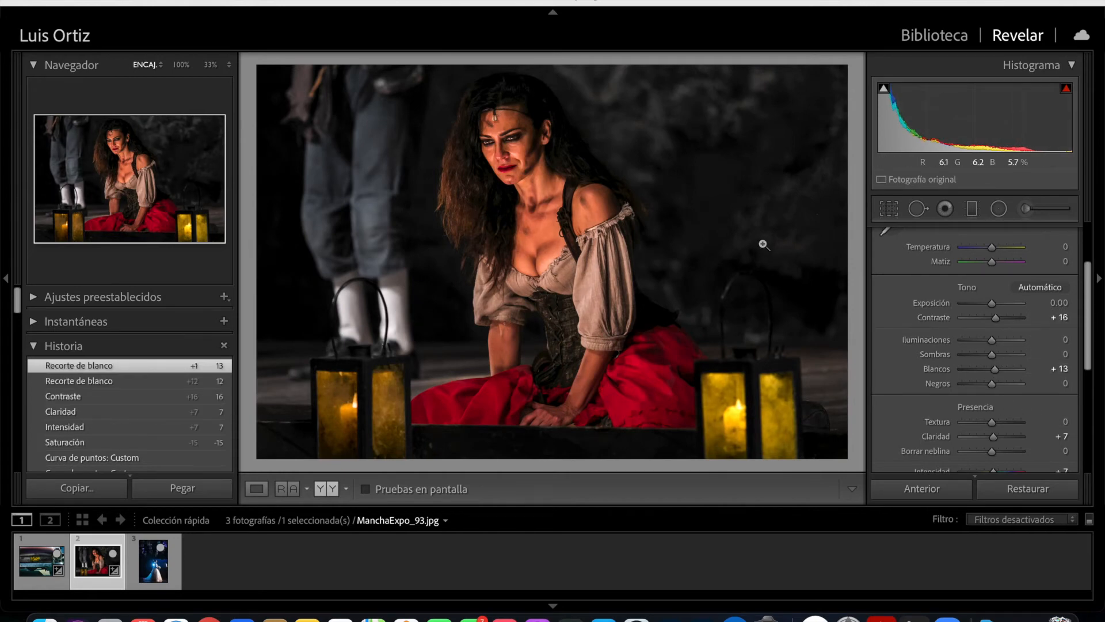
- Add a radial filter centred on the woman's chest and widen it into an ellipse reaching from above her head to both lanterns
left_click(1000, 215)
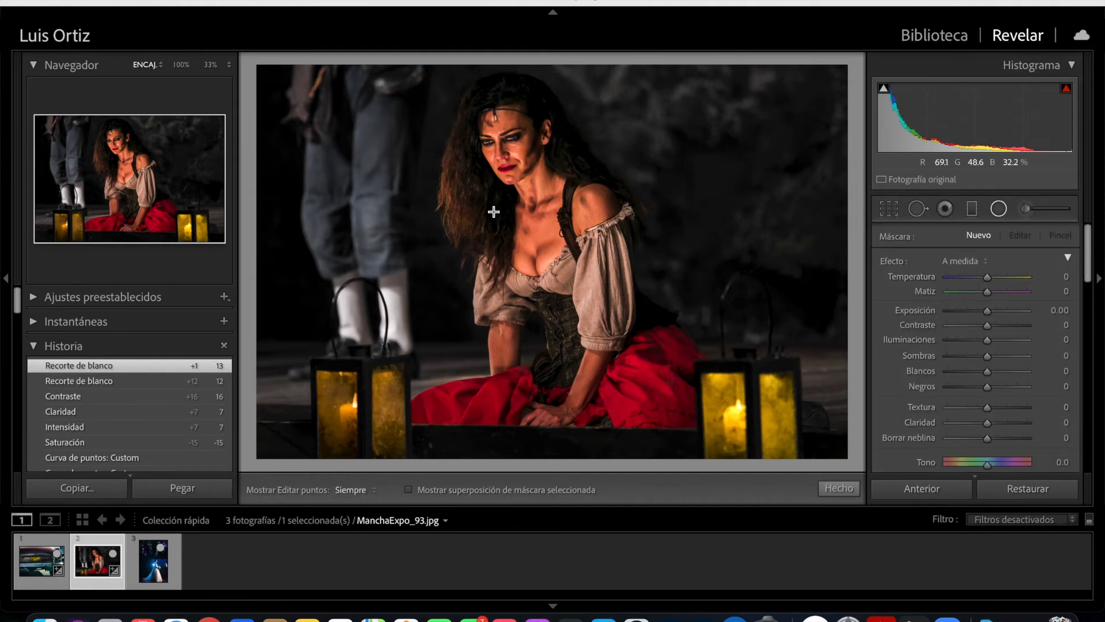
mouse_move(521, 214)
left_mouse_down()
mouse_move(541, 246)
mouse_move(519, 204)
mouse_move(526, 211)
left_mouse_up()
left_click_drag(529, 361, 529, 431)
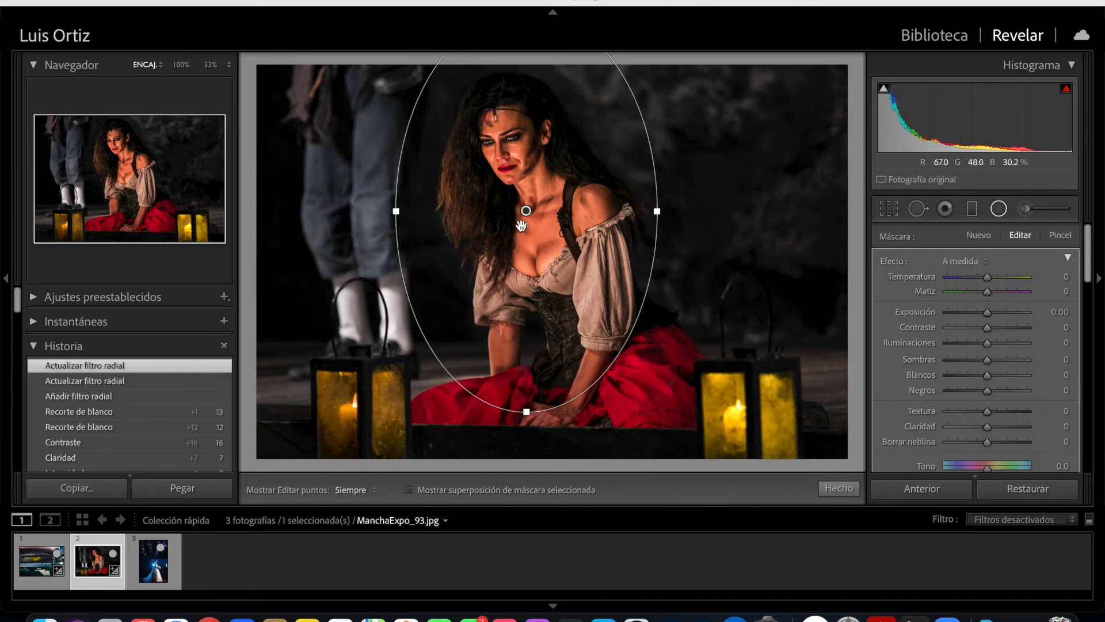
left_click_drag(523, 227, 525, 268)
left_click_drag(392, 262, 345, 281)
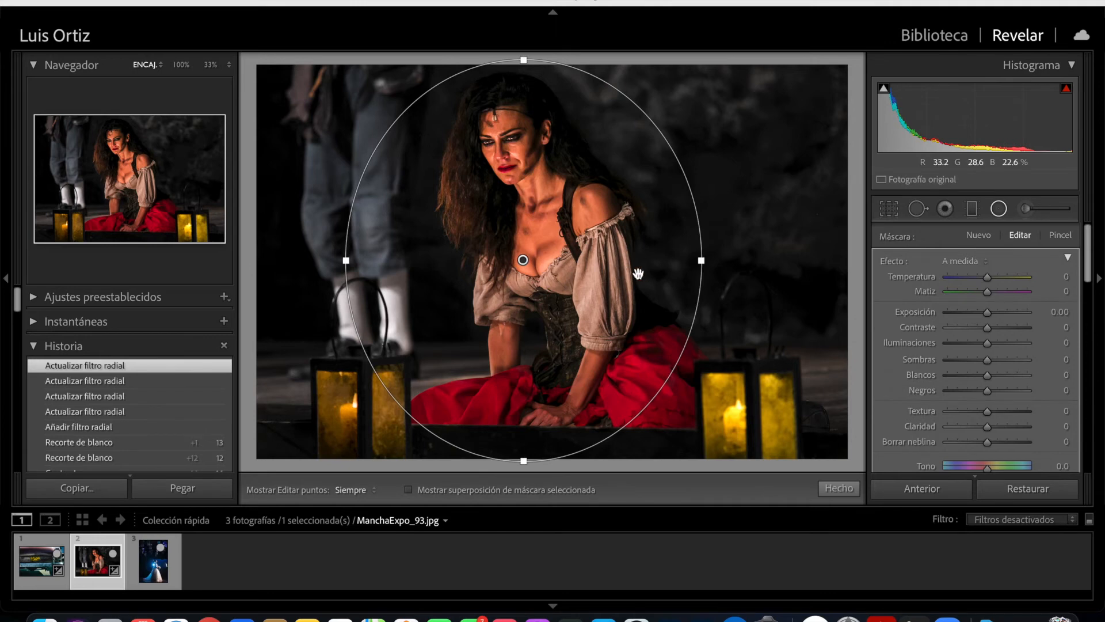
left_click_drag(525, 62, 524, 68)
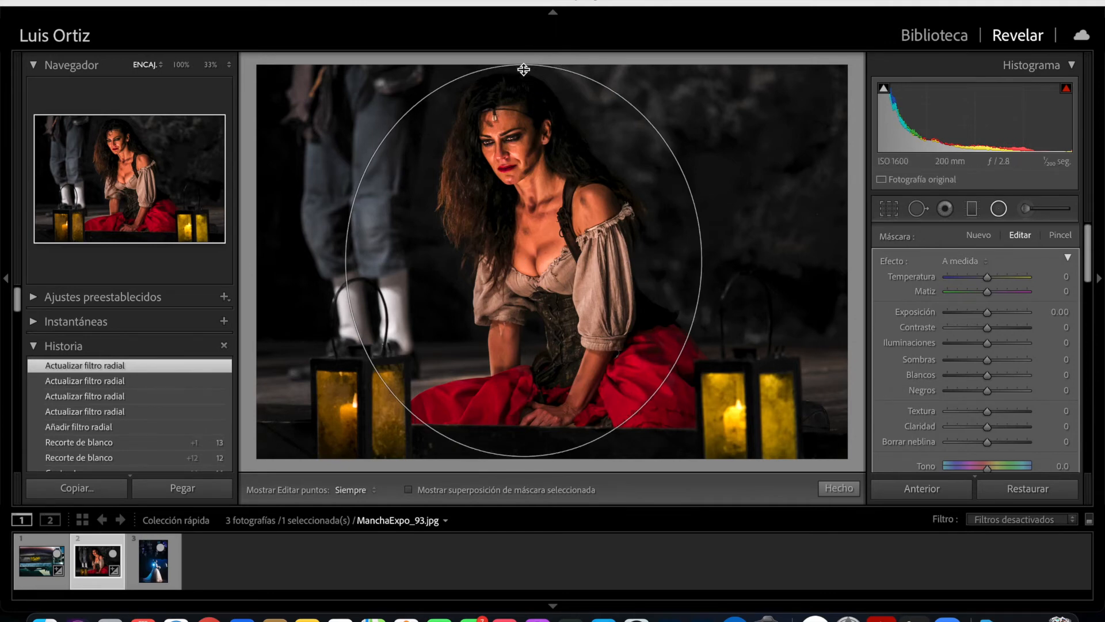
left_click_drag(718, 262, 745, 263)
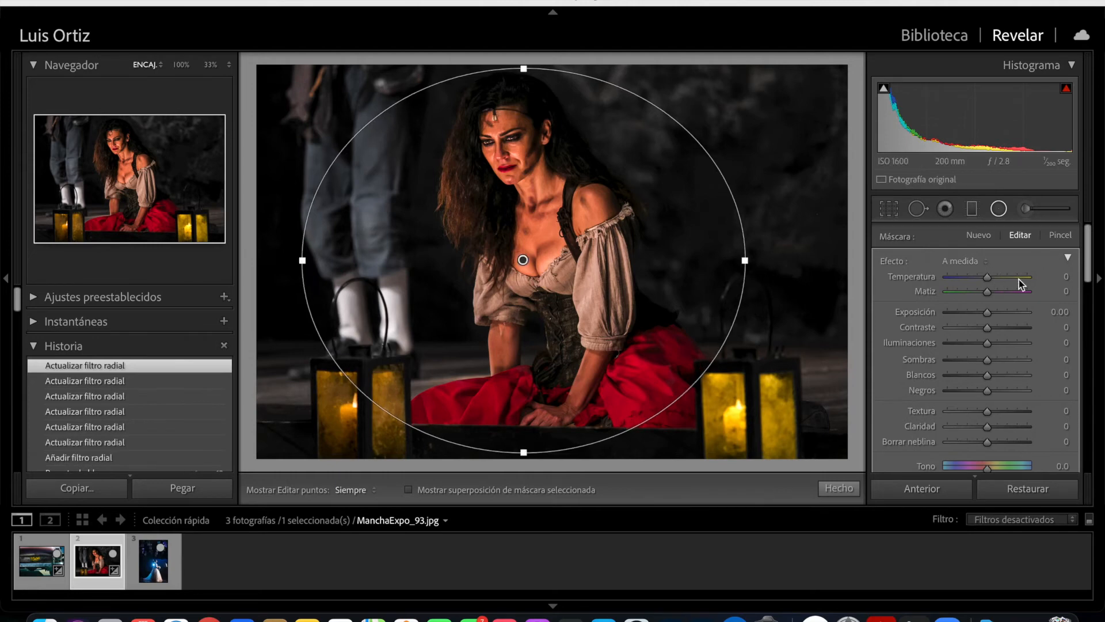
- Set the radial filter's exposure to -0.62, close the filter and compare the photo before and after
left_click_drag(987, 312, 981, 315)
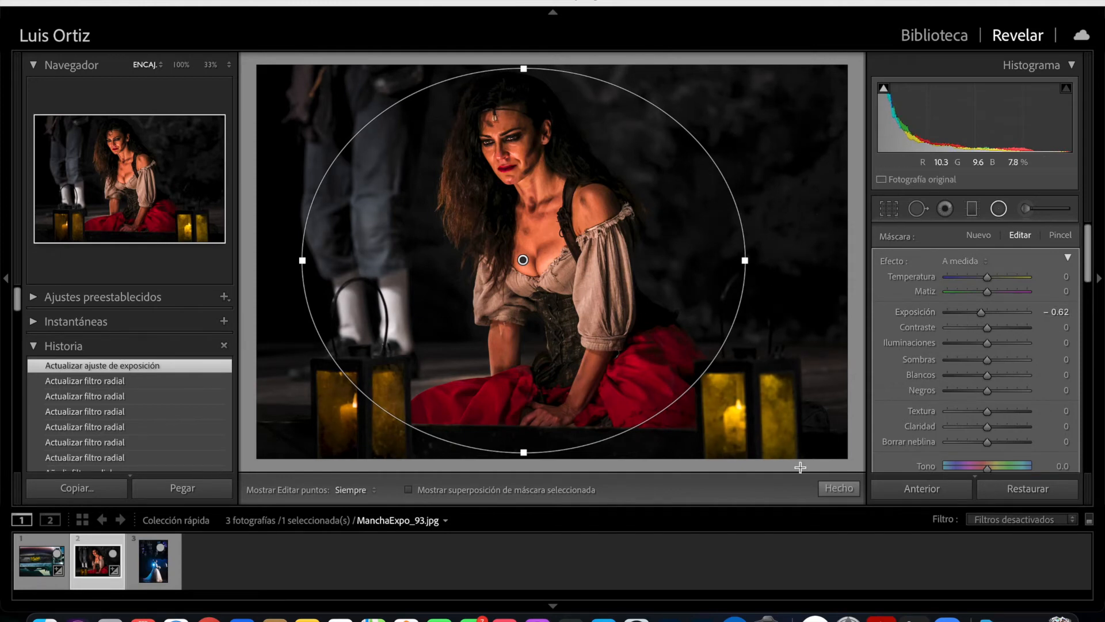
left_click(839, 488)
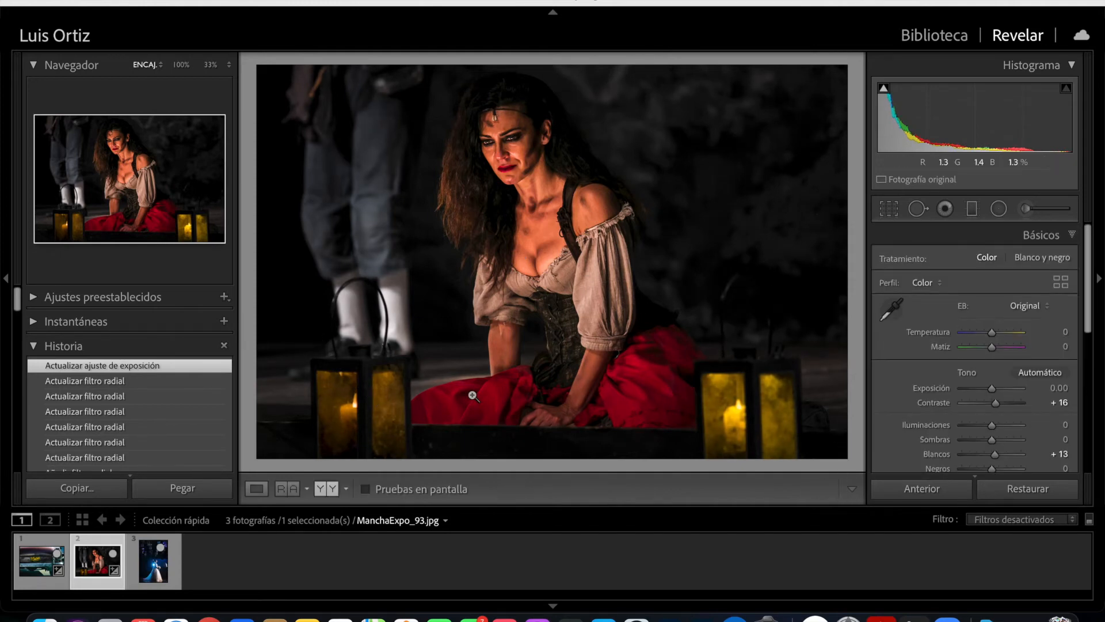
key("y")
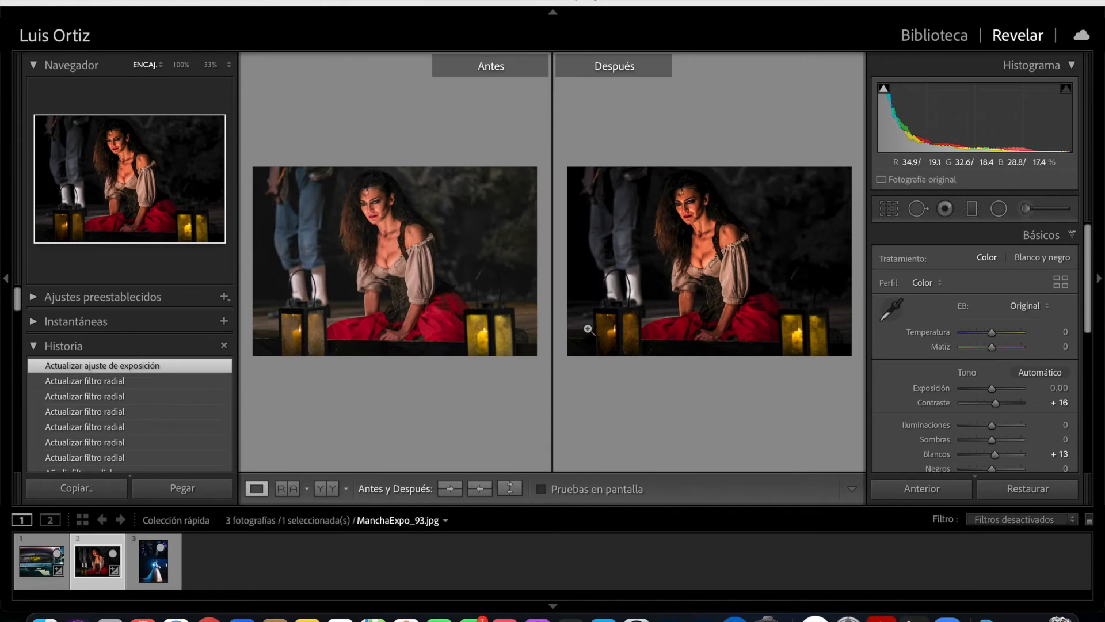
key("y")
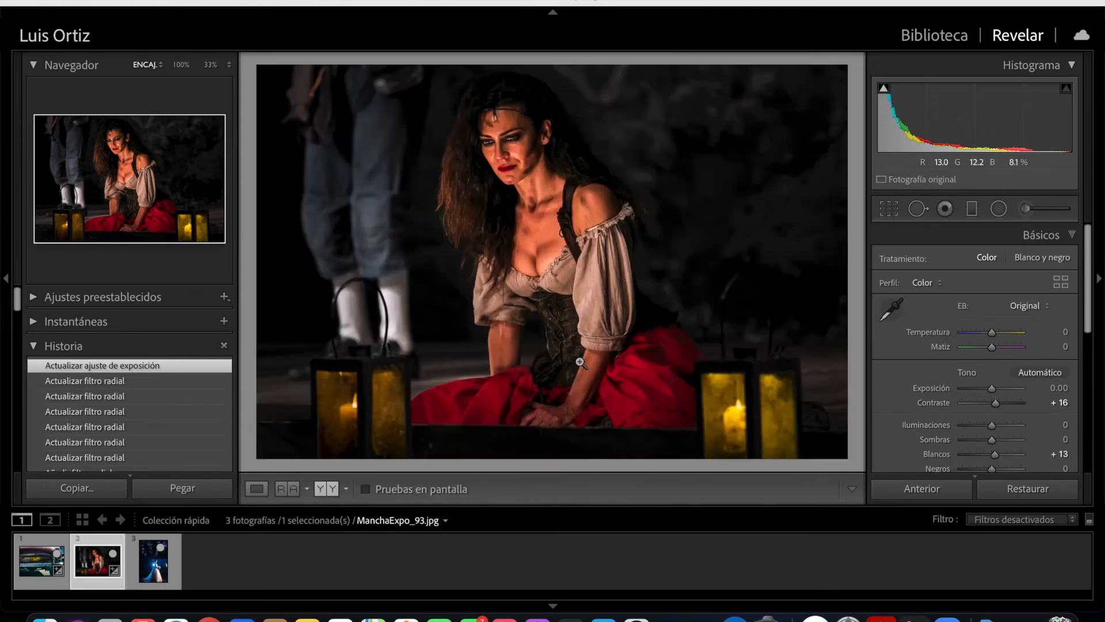
- Open the bride photo IMG_7168.CR2 and set its highlights to -44 and whites to -15
key("Right")
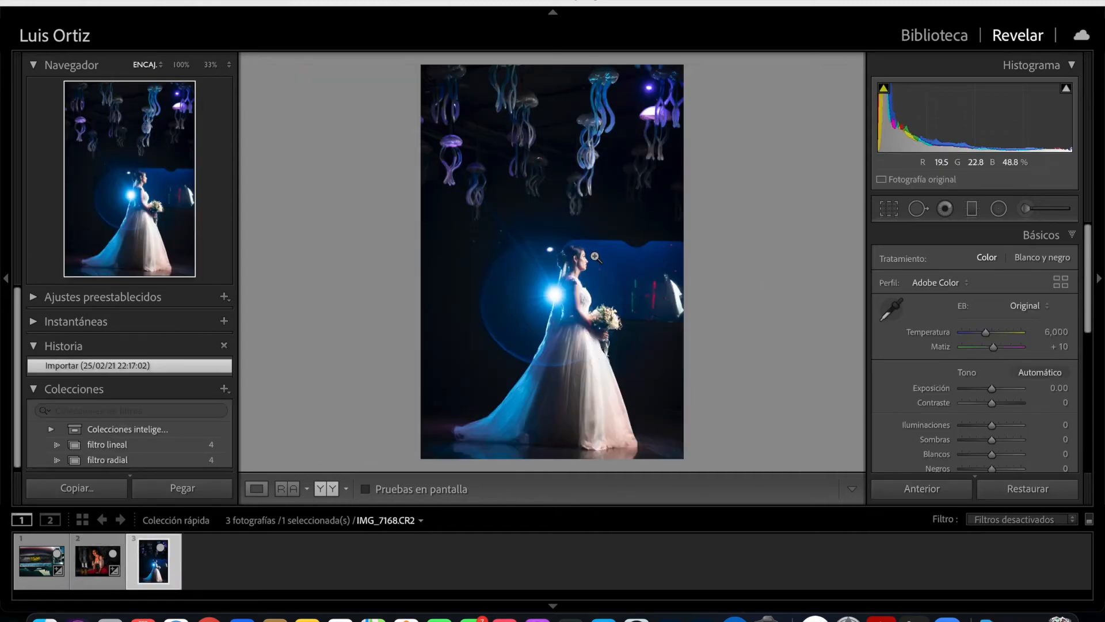
scroll(991, 346, "down", 3)
left_click_drag(991, 326, 987, 358)
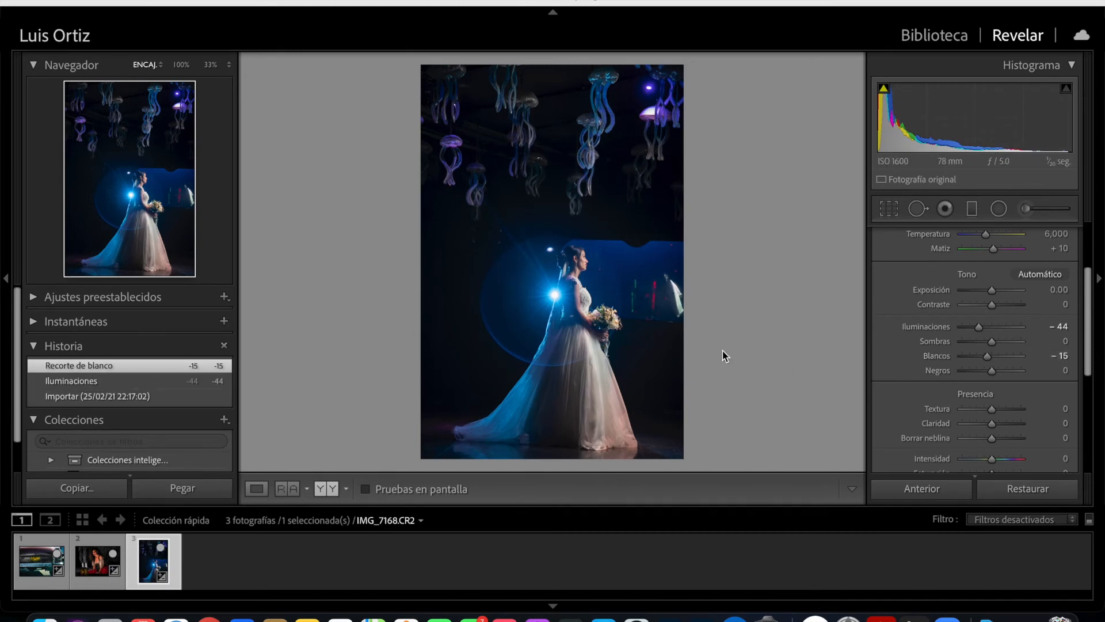
- Inspect the bride's dress up close, crop the photo's upper and right edges at the original aspect and straighten it to -0.52
left_click(574, 266)
left_click_drag(606, 384, 590, 248)
left_click_drag(628, 421, 604, 279)
left_click_drag(624, 465, 592, 159)
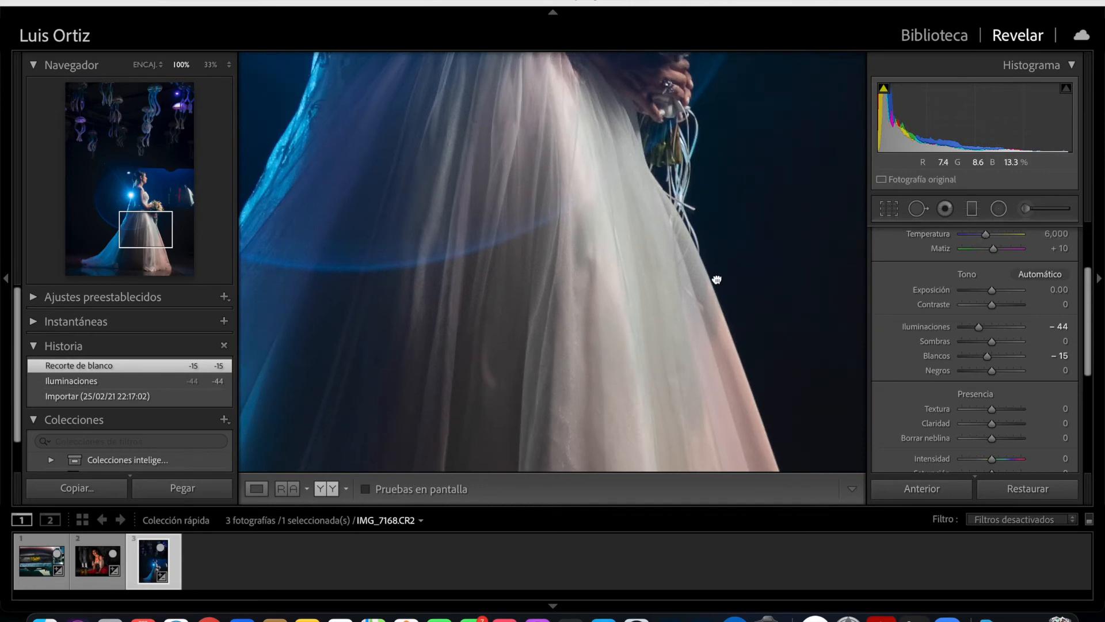
left_click(719, 253)
left_click(890, 212)
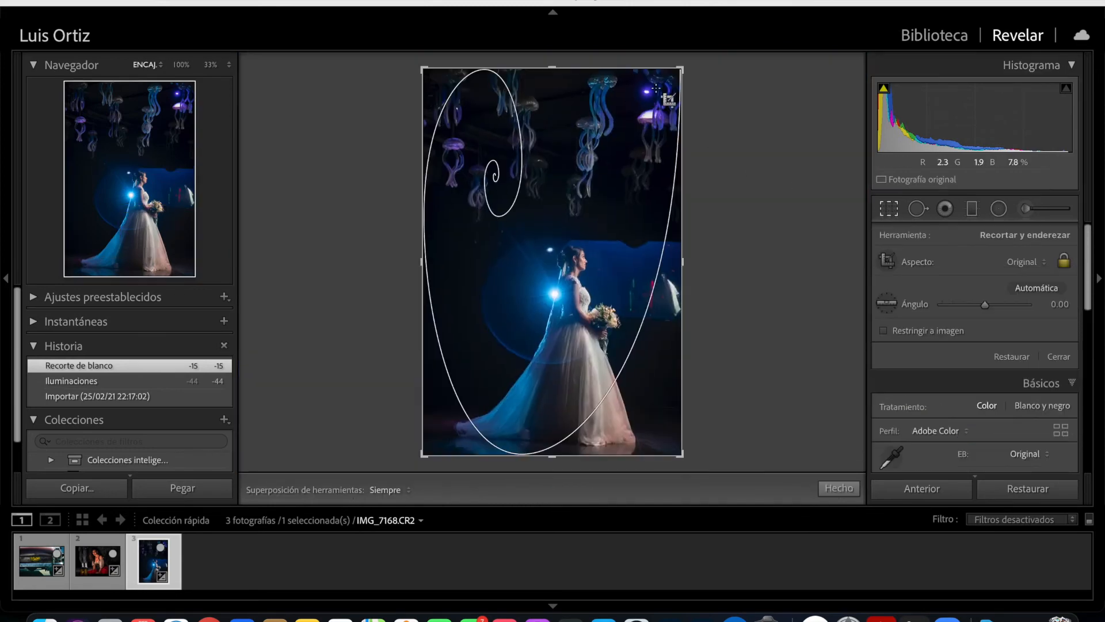
left_click_drag(683, 69, 672, 76)
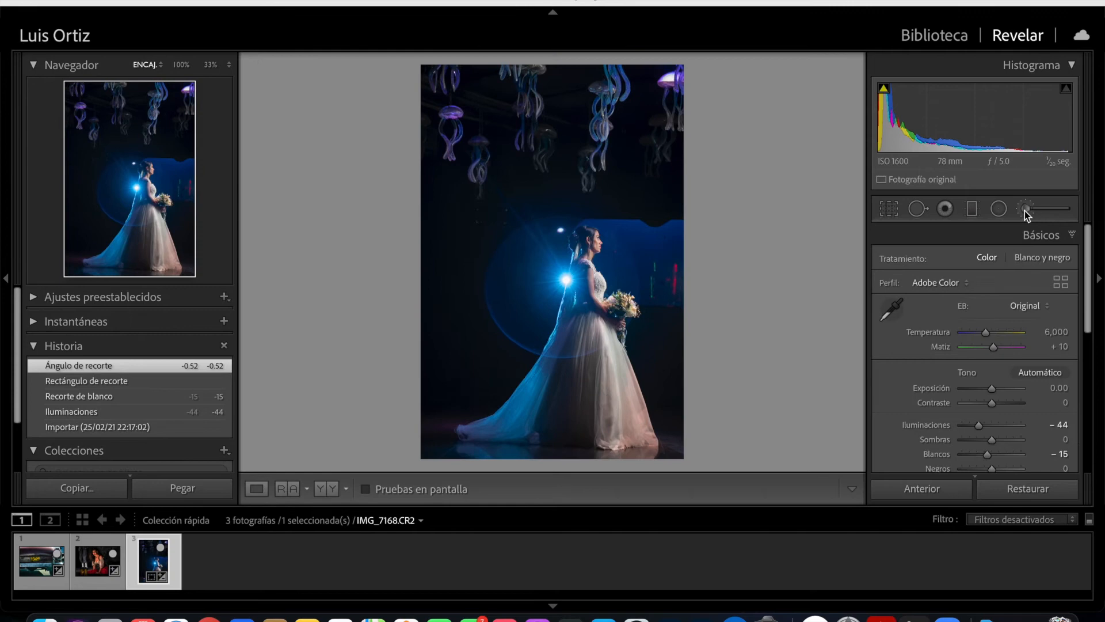
- Paint a new Adjustment Brush mask over the bride's veil and the shadowed rear of her dress with the mask overlay shown
left_click(1025, 209)
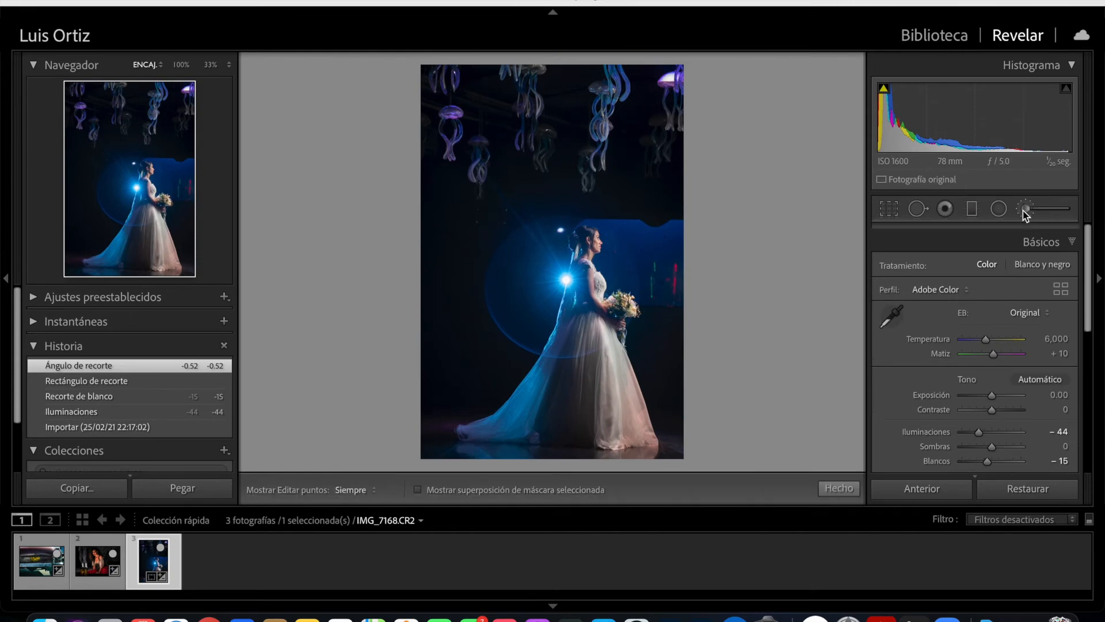
left_click(418, 489)
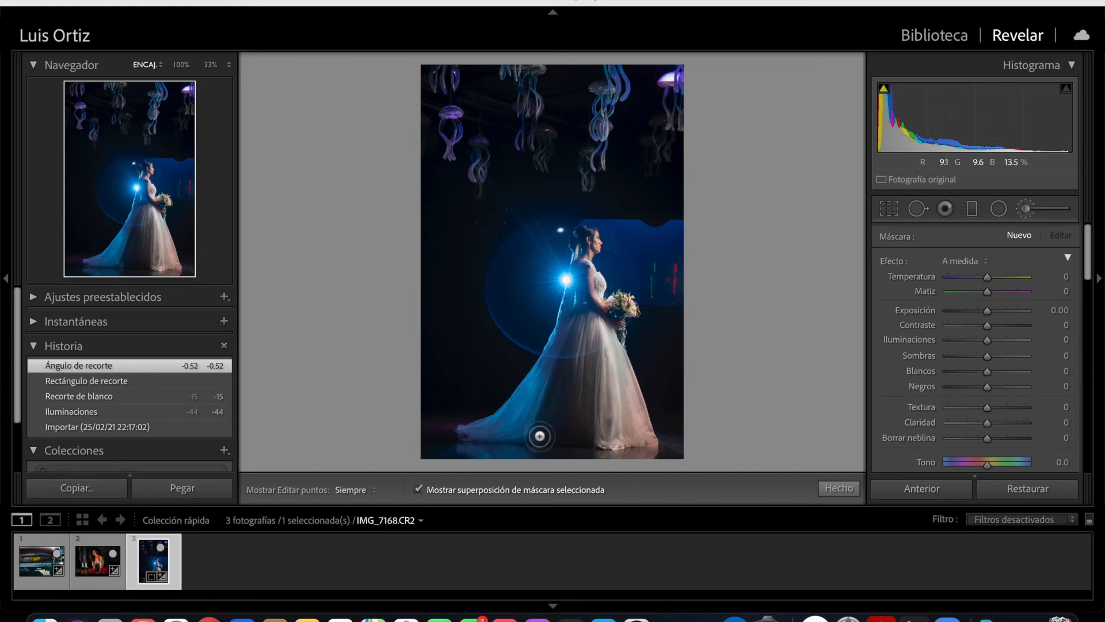
key("h")
mouse_move(530, 433)
left_mouse_down()
mouse_move(572, 432)
mouse_move(548, 346)
mouse_move(576, 288)
mouse_move(532, 322)
mouse_move(544, 345)
left_mouse_up()
left_click(579, 267)
left_click_drag(549, 345, 542, 99)
mouse_move(521, 104)
left_mouse_down()
mouse_move(656, 270)
mouse_move(715, 285)
left_mouse_up()
left_click_drag(569, 187, 509, 524)
left_click_drag(532, 390, 530, 344)
mouse_move(518, 275)
left_mouse_down()
mouse_move(533, 222)
mouse_move(481, 226)
mouse_move(518, 223)
left_mouse_up()
mouse_move(545, 165)
left_mouse_down()
mouse_move(558, 173)
mouse_move(581, 262)
left_mouse_up()
scroll(525, 222, "down", 3)
scroll(1001, 369, "down", 5)
key("h")
left_click(534, 299)
left_click(551, 351)
- Erase the mask spill around the bride and veil with the brush at size 14, feather 41 and flow 77
left_click(1017, 358)
mouse_move(497, 317)
left_mouse_down()
mouse_move(464, 350)
mouse_move(518, 278)
left_mouse_up()
left_click_drag(553, 179, 508, 387)
mouse_move(582, 306)
left_mouse_down()
mouse_move(582, 282)
mouse_move(604, 303)
left_mouse_up()
left_click(605, 304)
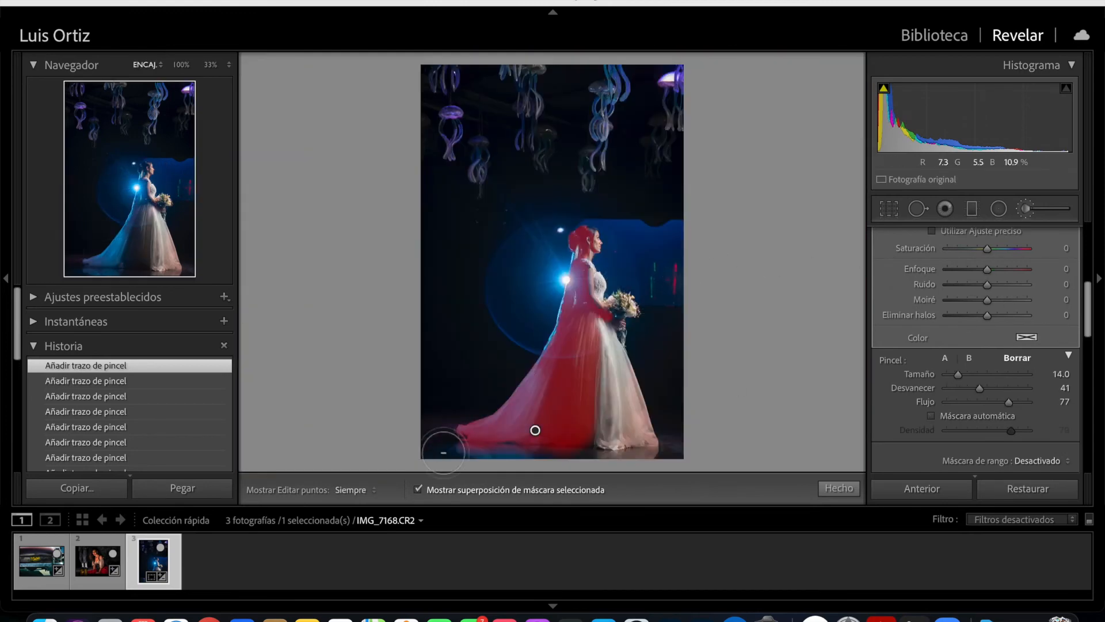
- Hide the mask overlay, set the veil mask's exposure to -1.18 and adjust its blacks and shadows
left_click(418, 489)
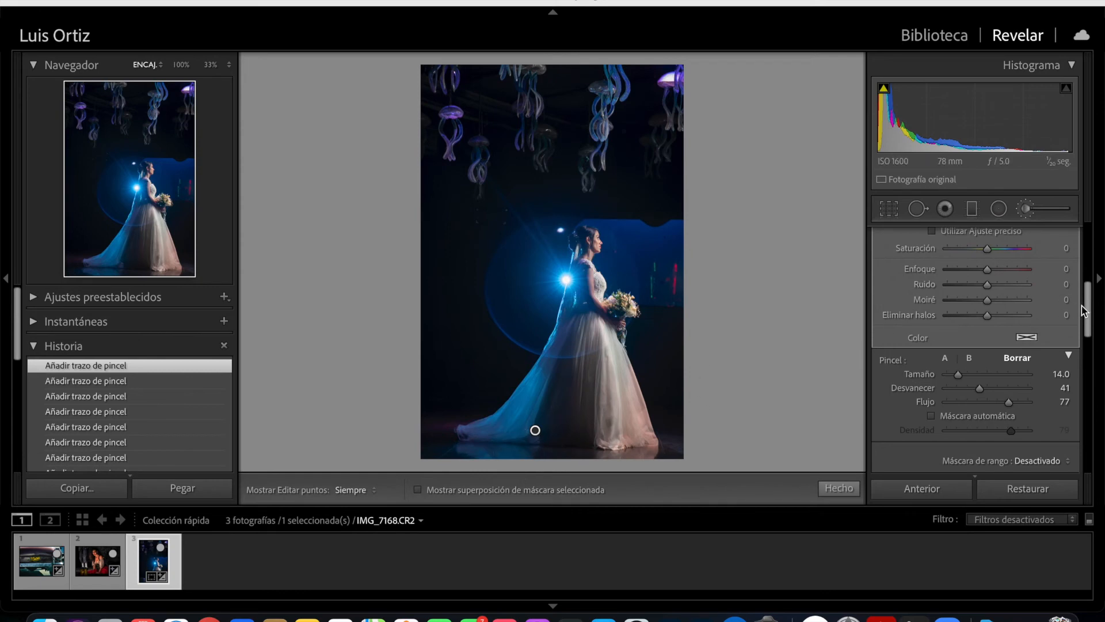
scroll(1093, 288, "up", 2)
scroll(1095, 286, "up", 3)
left_click_drag(987, 311, 975, 313)
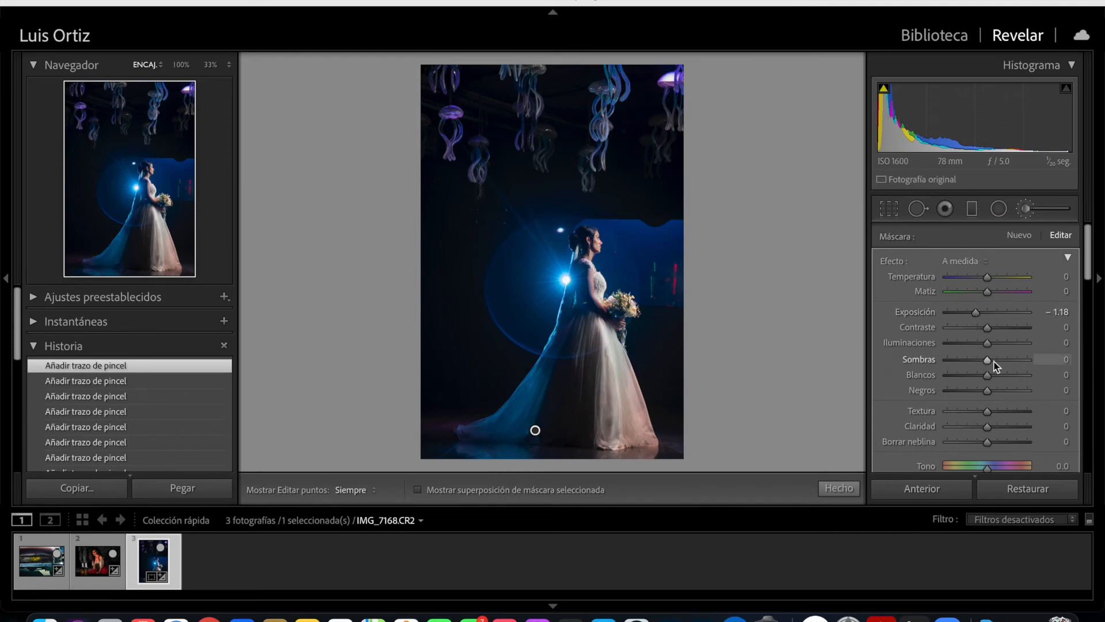
left_click_drag(986, 390, 980, 359)
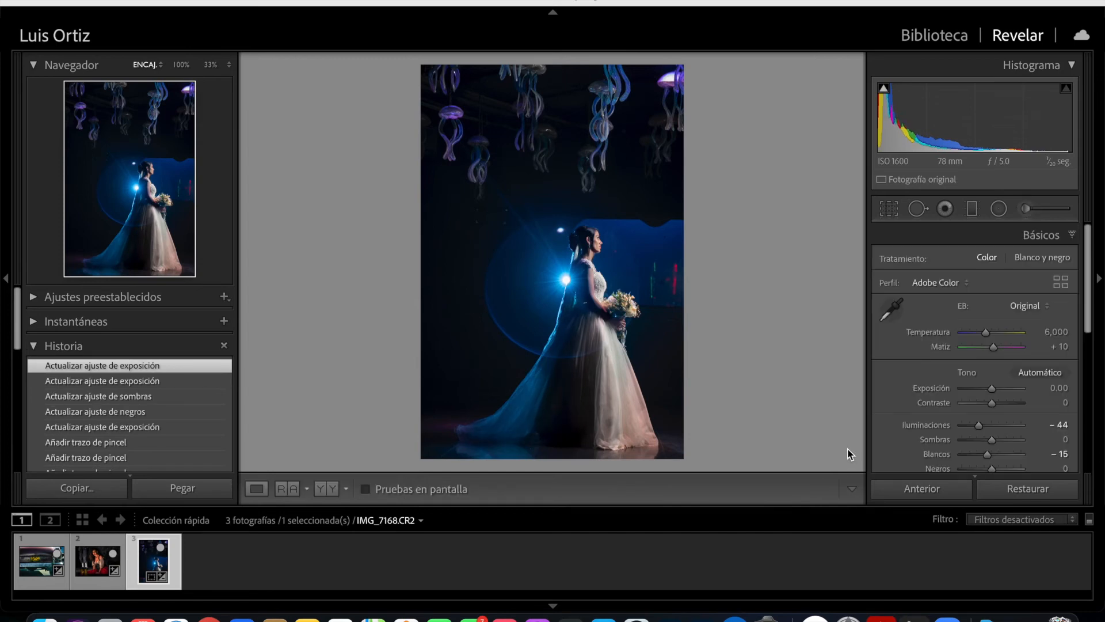
- Compare the veil and dress before and after at 100% zoom
key("y")
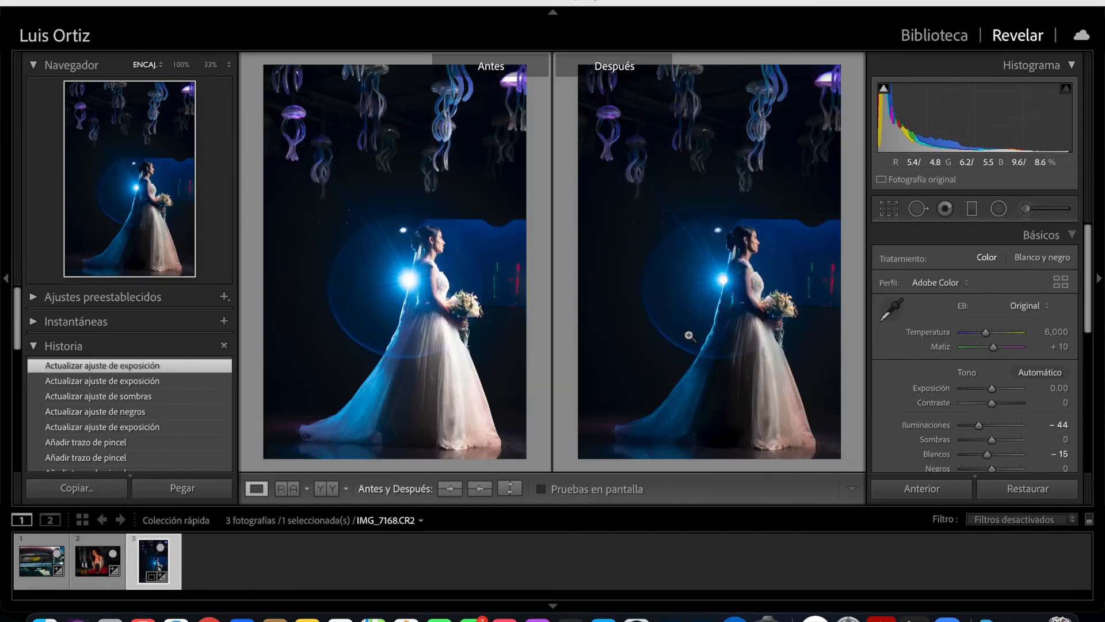
left_click(718, 344)
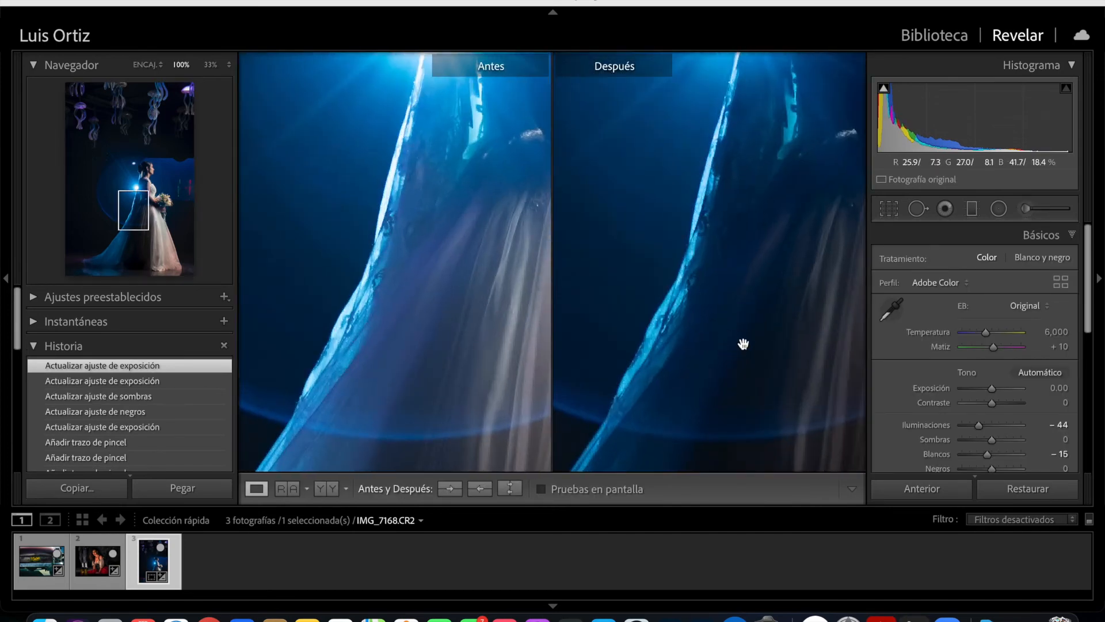
left_click_drag(743, 345, 671, 205)
left_click_drag(687, 361, 713, 217)
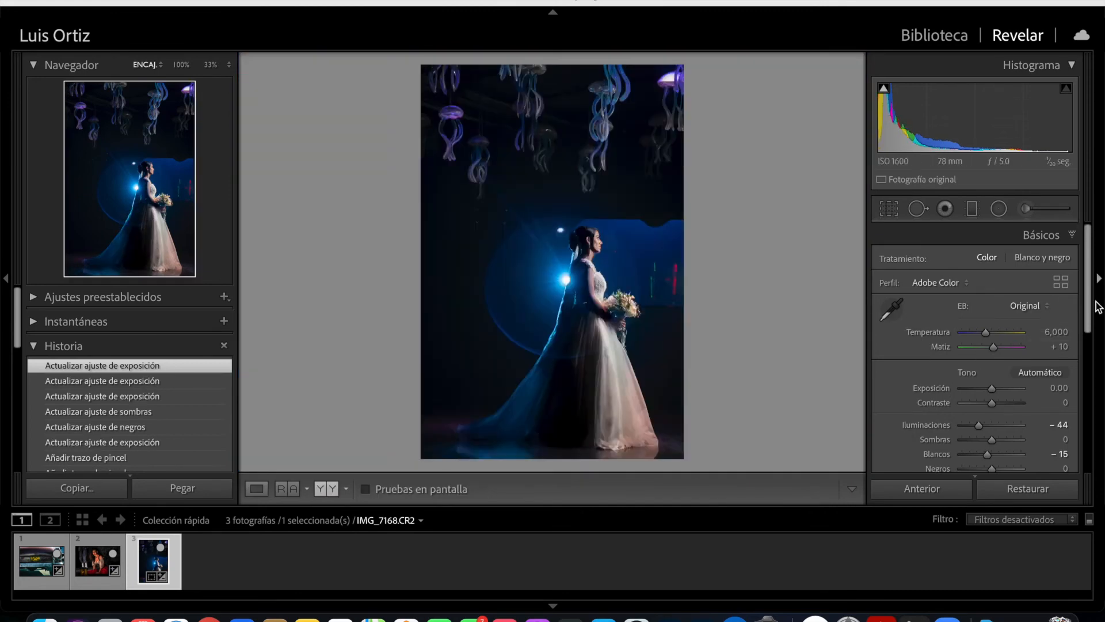
- Set the whole photo's blacks to -27, contrast to 19 and whites to -47, and compare it before and after
left_click_drag(1087, 307, 1082, 347)
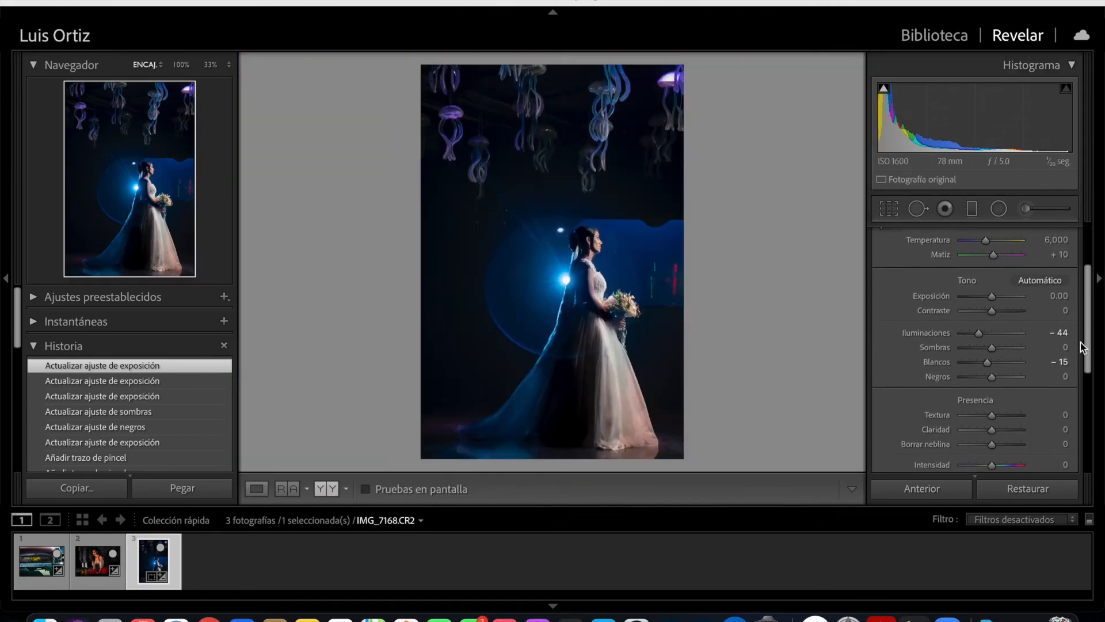
left_click_drag(991, 377, 984, 377)
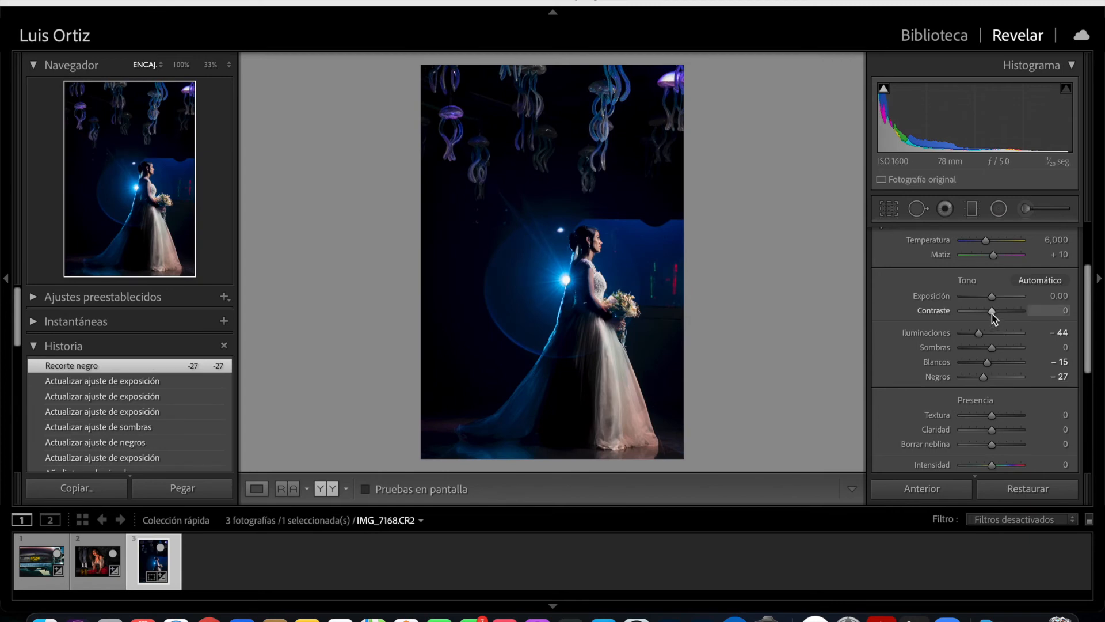
left_click_drag(998, 314, 999, 313)
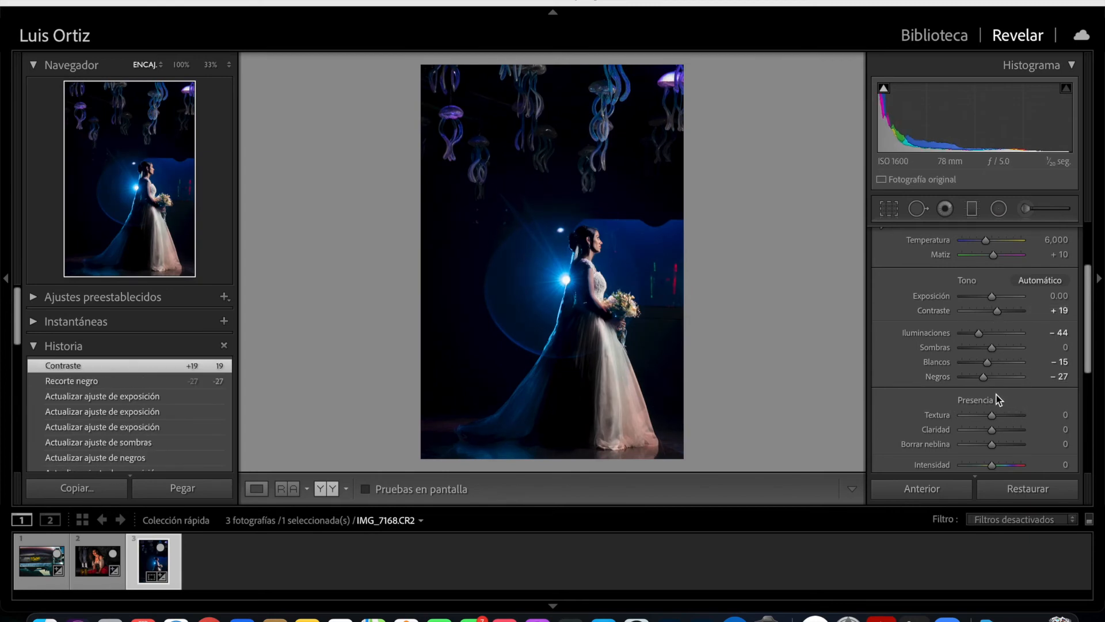
left_click_drag(986, 364, 978, 361)
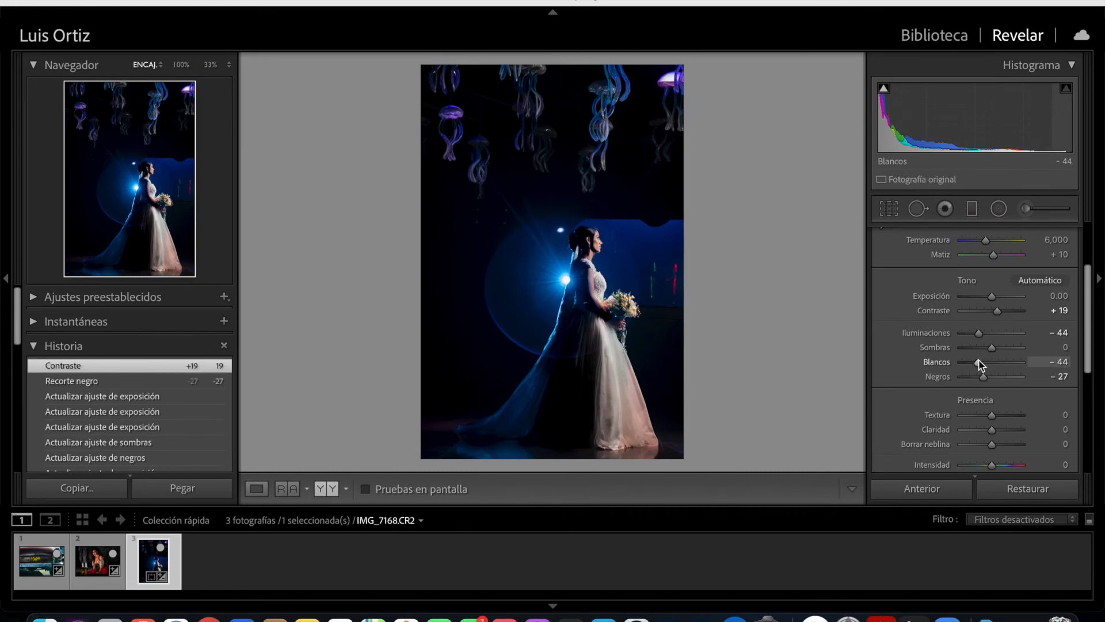
key("y")
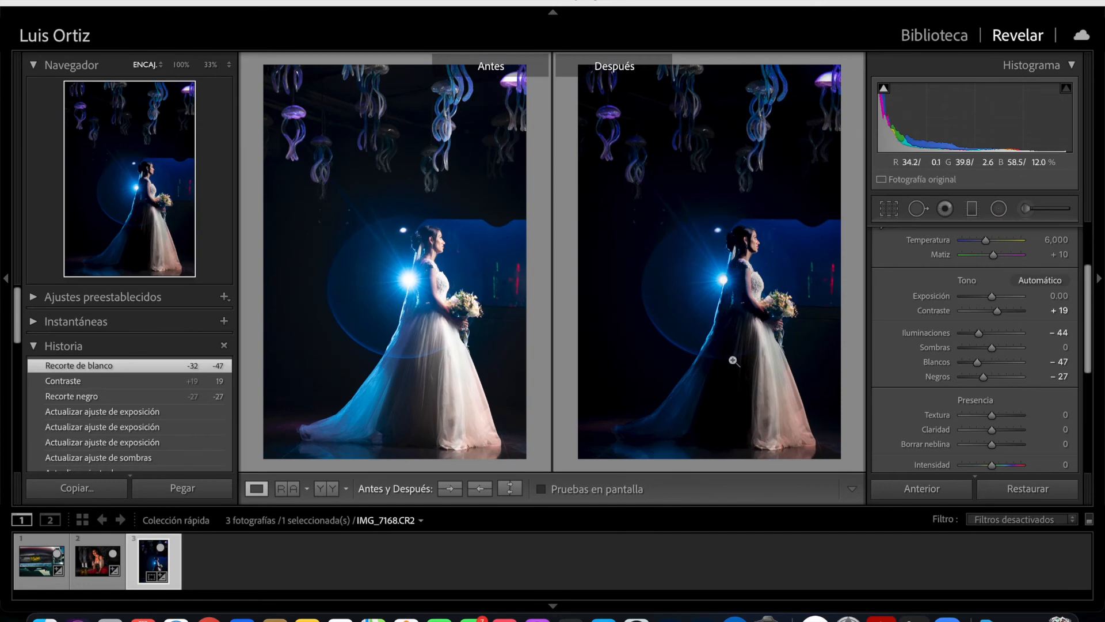
key("y")
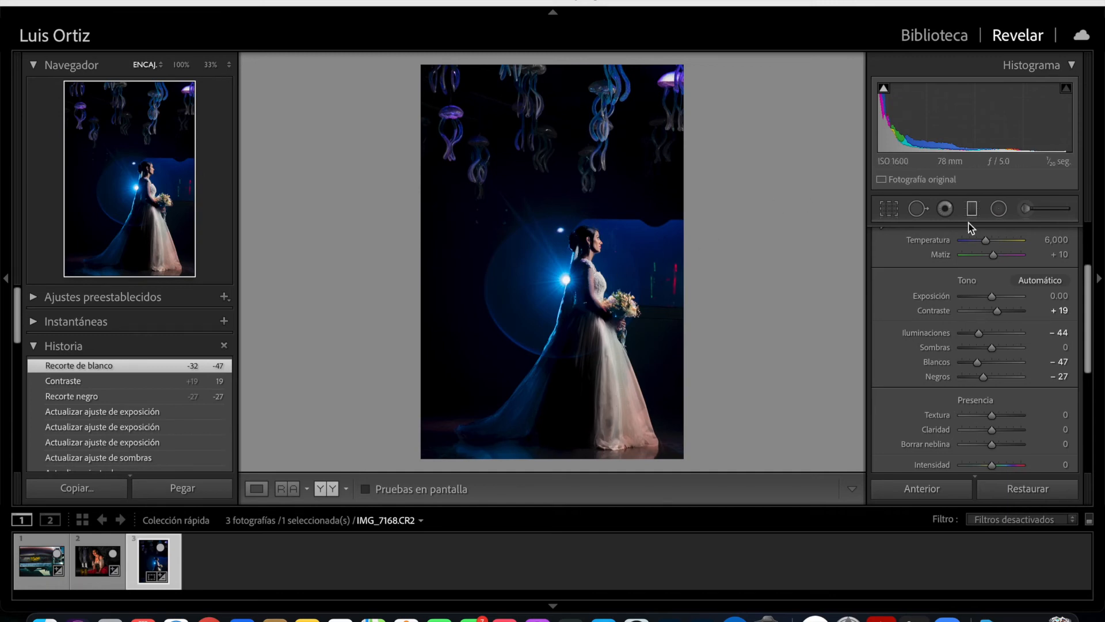
- Start a new brush adjustment with the mask overlay shown and paint over the lit part of the bride's skirt
left_click(1026, 208)
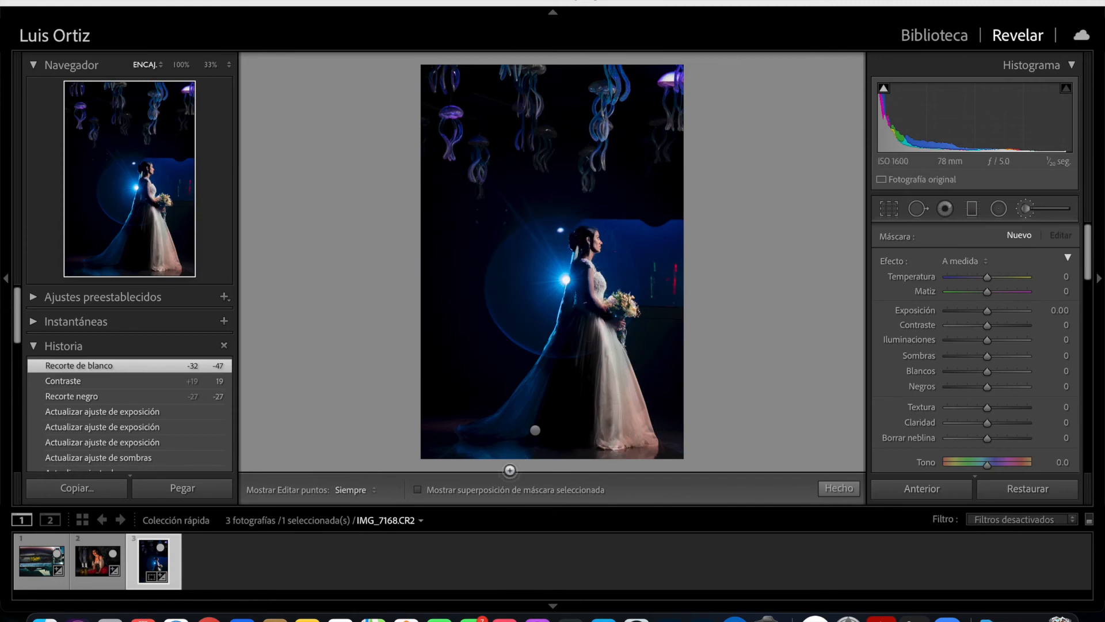
left_click(417, 490)
mouse_move(602, 345)
left_mouse_down()
mouse_move(604, 426)
mouse_move(633, 346)
mouse_move(644, 438)
left_mouse_up()
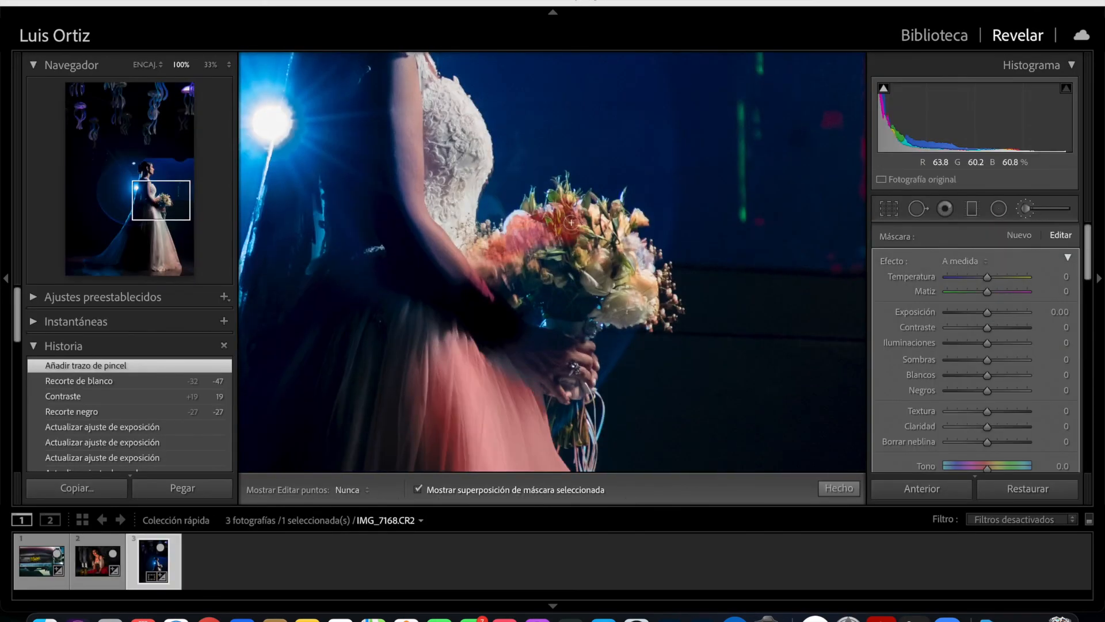
- Extend the mask over the bride's upper skirt, bodice, arm, neck and face, and set its shadows to 89
mouse_move(444, 205)
left_mouse_down()
mouse_move(488, 313)
mouse_move(470, 340)
left_mouse_up()
mouse_move(426, 236)
left_mouse_down()
mouse_move(452, 334)
mouse_move(488, 363)
left_mouse_up()
left_click_drag(419, 213, 419, 164)
left_click_drag(430, 256, 430, 201)
left_click_drag(429, 196, 429, 159)
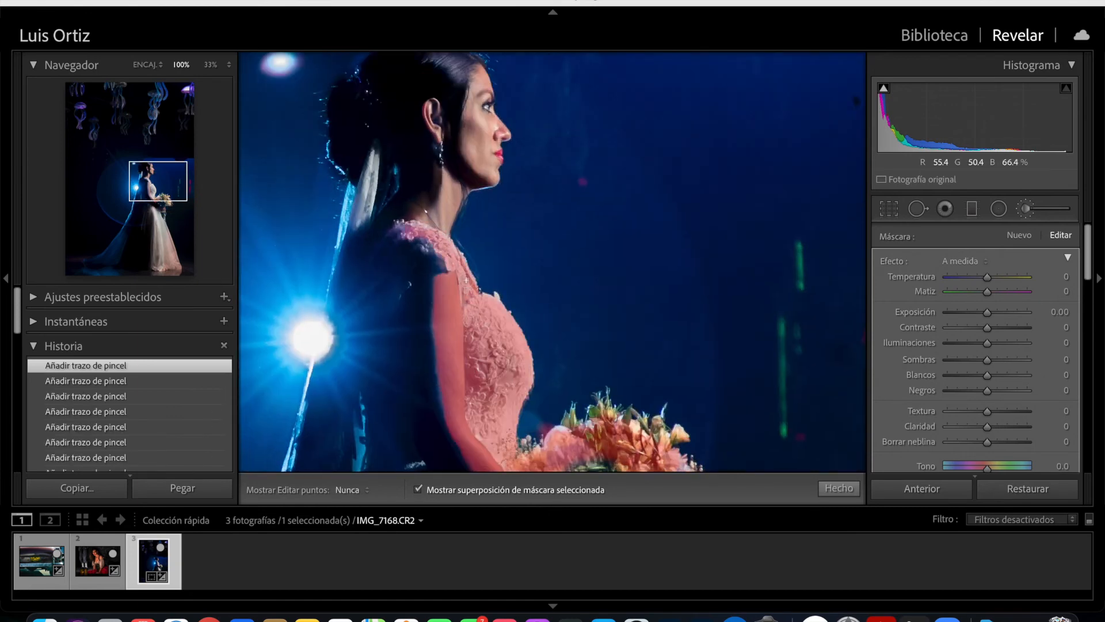
left_click_drag(432, 196, 452, 239)
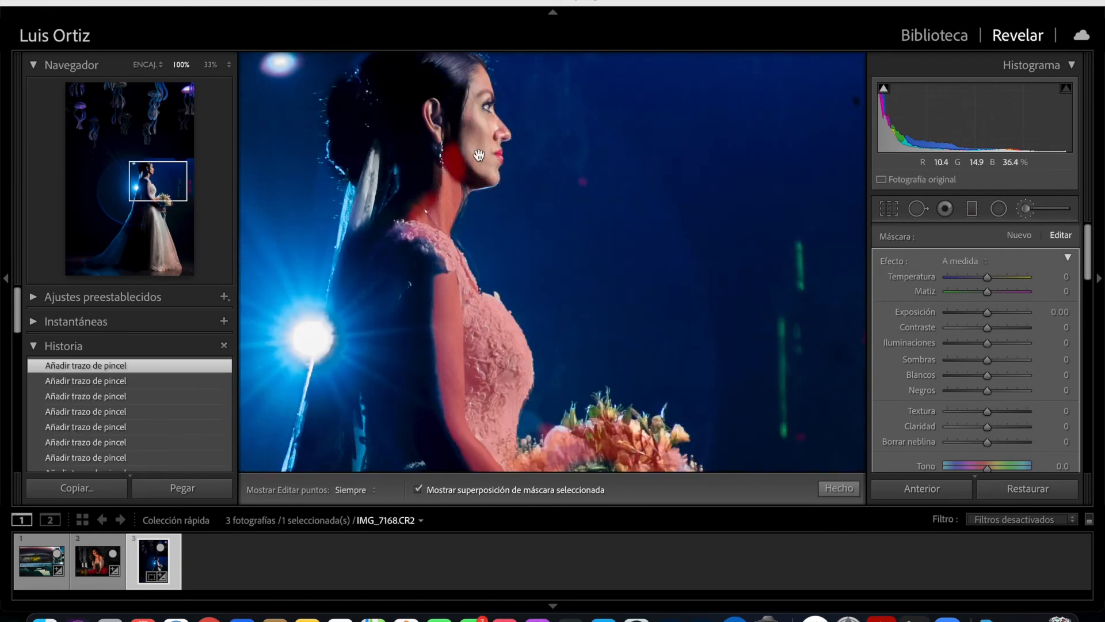
scroll(1061, 305, "down", 5)
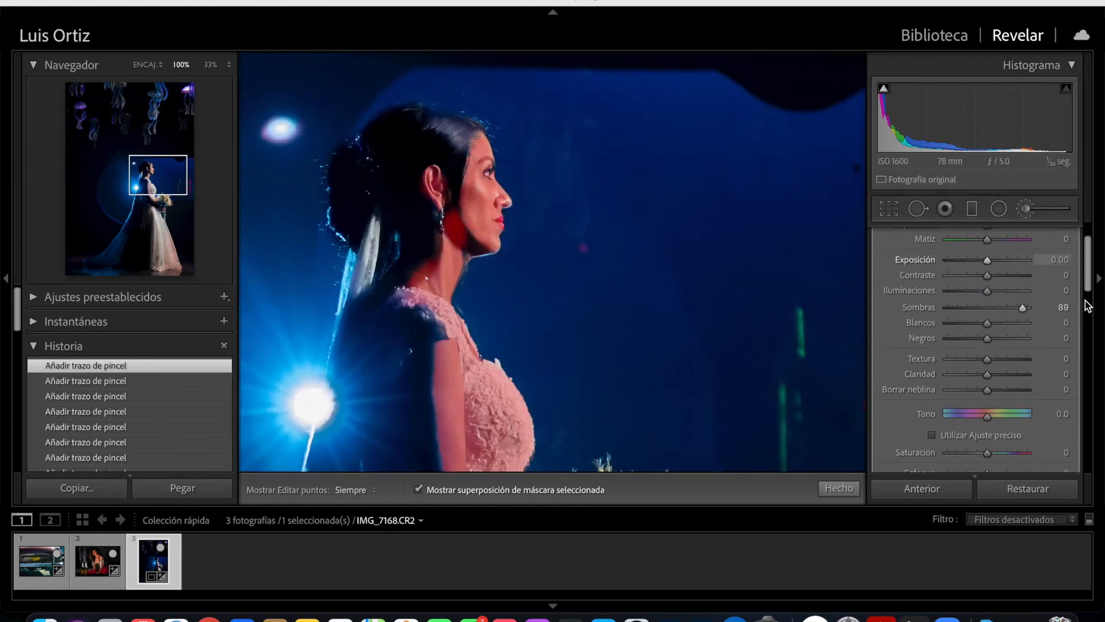
- Erase the mask spill around the bride's neck and body with the brush at size 3 and feather 41, and hide the overlay
mouse_move(457, 227)
left_mouse_down()
mouse_move(446, 166)
mouse_move(430, 229)
left_mouse_up()
left_click_drag(429, 278, 433, 258)
key("space")
left_click_drag(474, 351, 462, 99)
left_click_drag(483, 307, 492, 328)
left_click_drag(493, 398, 491, 180)
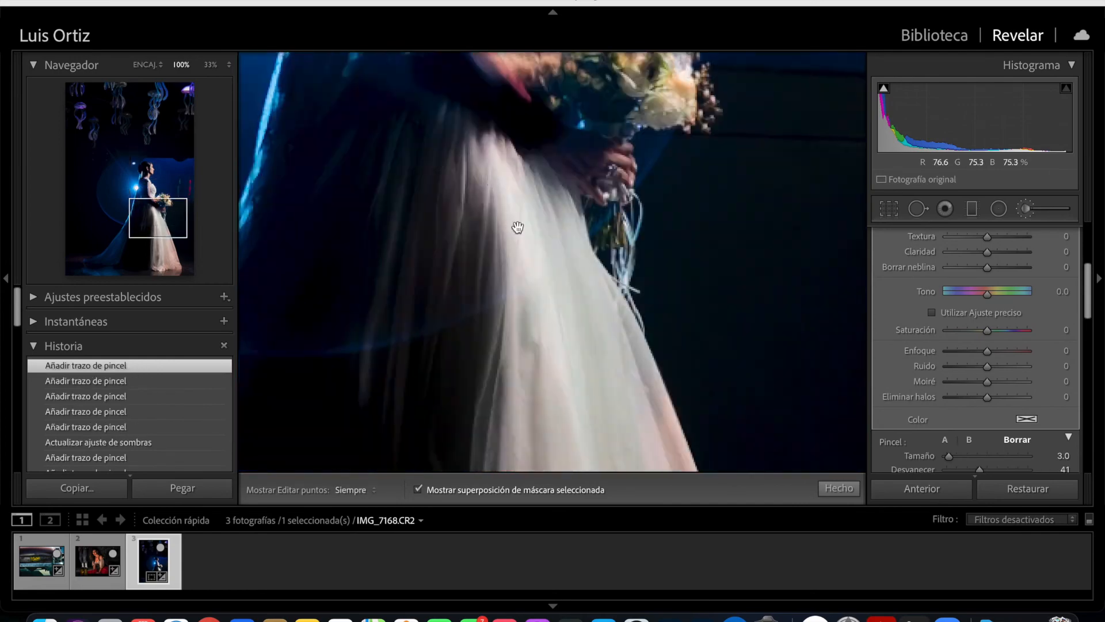
left_click(726, 250)
left_click(418, 489)
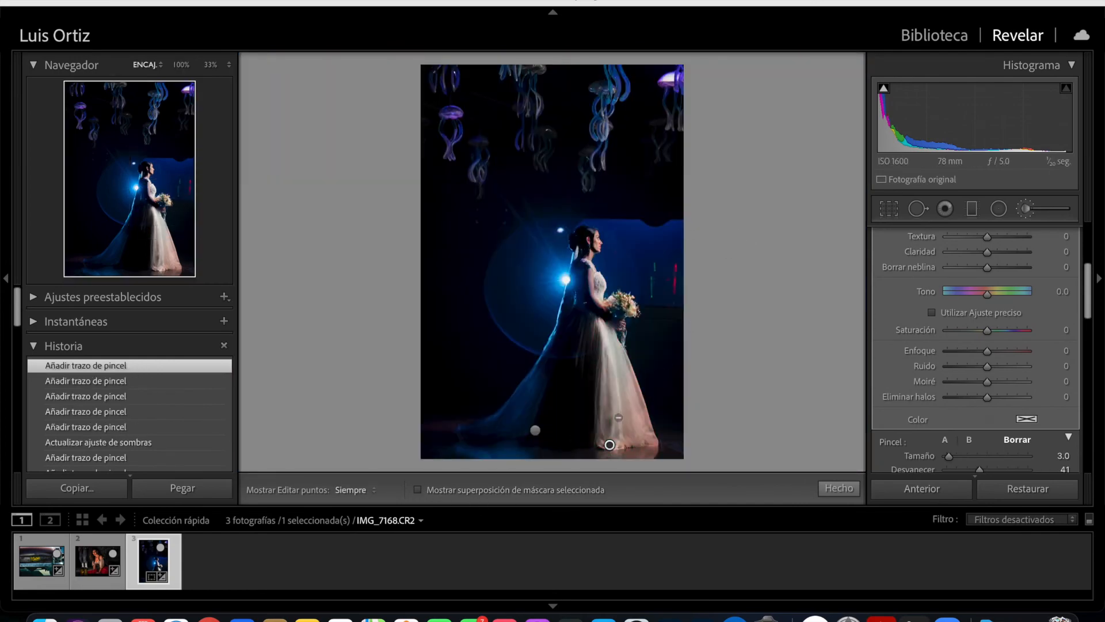
- Adjust the mask's temperature and erase the skirt from the mask with the brush at size 10, feather 67 and flow 77
left_click_drag(1086, 286, 1086, 249)
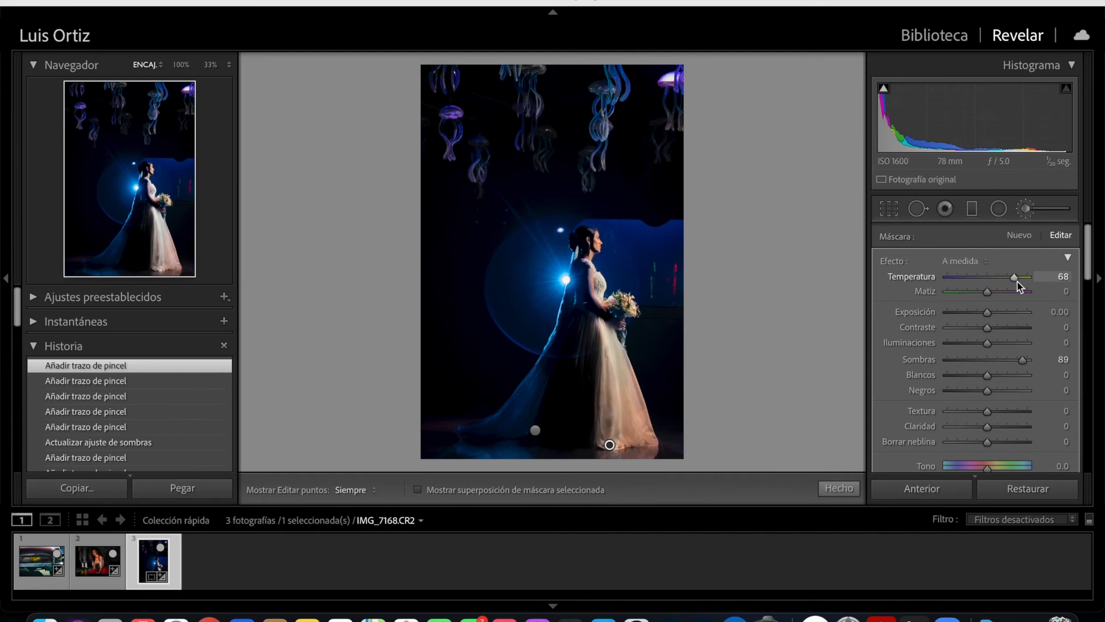
left_click_drag(995, 277, 994, 278)
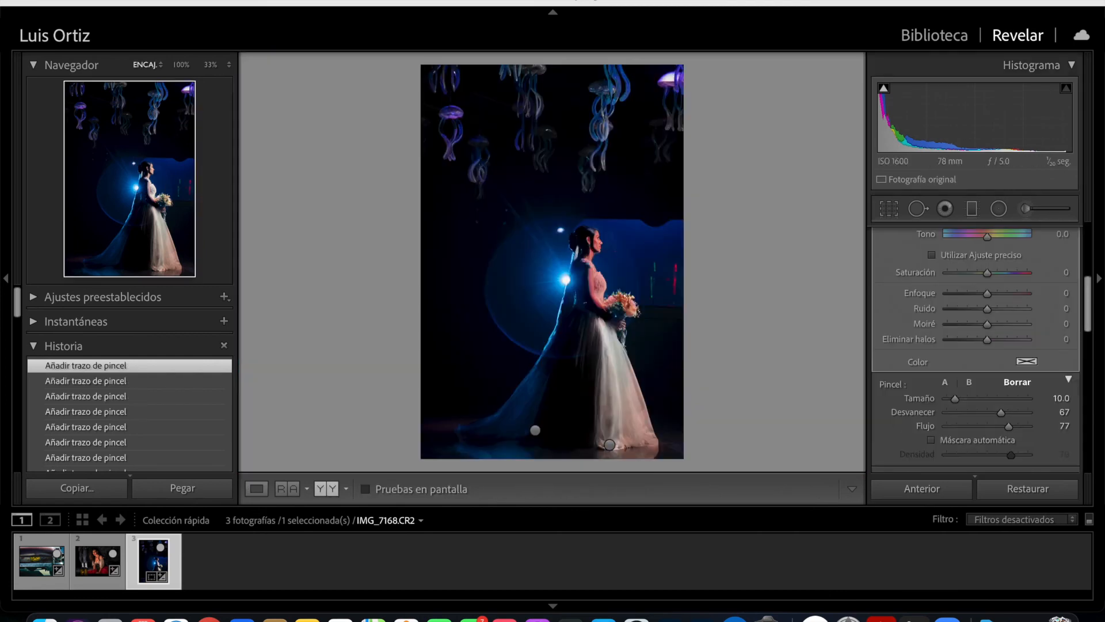
scroll(975, 345, "down", 5)
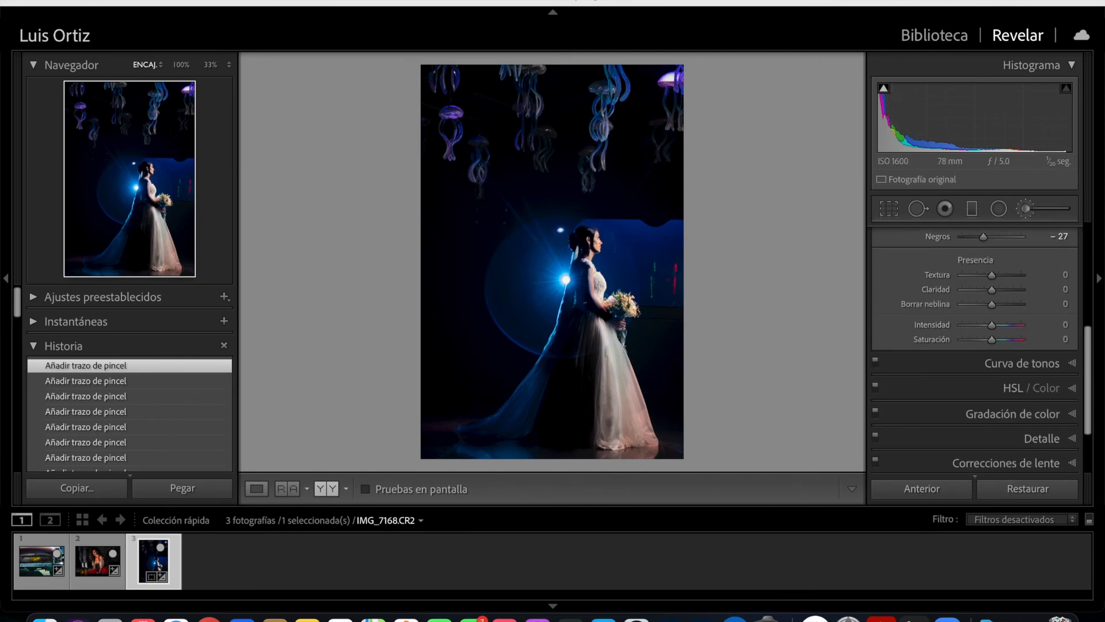
- Paint a separate new mask over the lit skirt with the brush at size 5, feather 66 and flow 100, and hide its overlay
left_click(1025, 209)
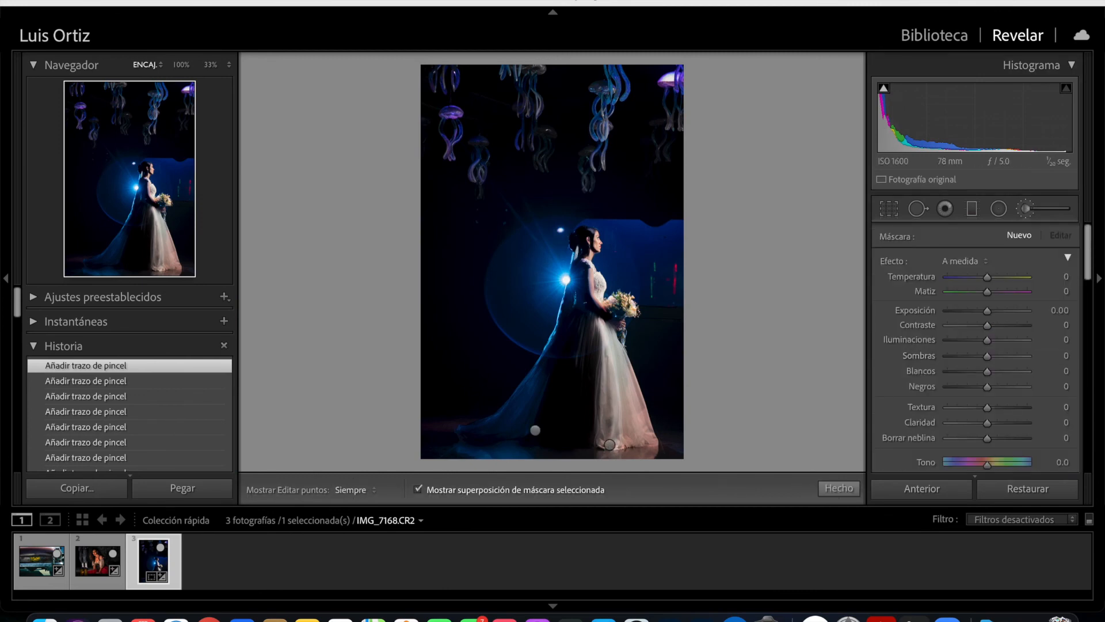
left_click_drag(627, 373, 639, 429)
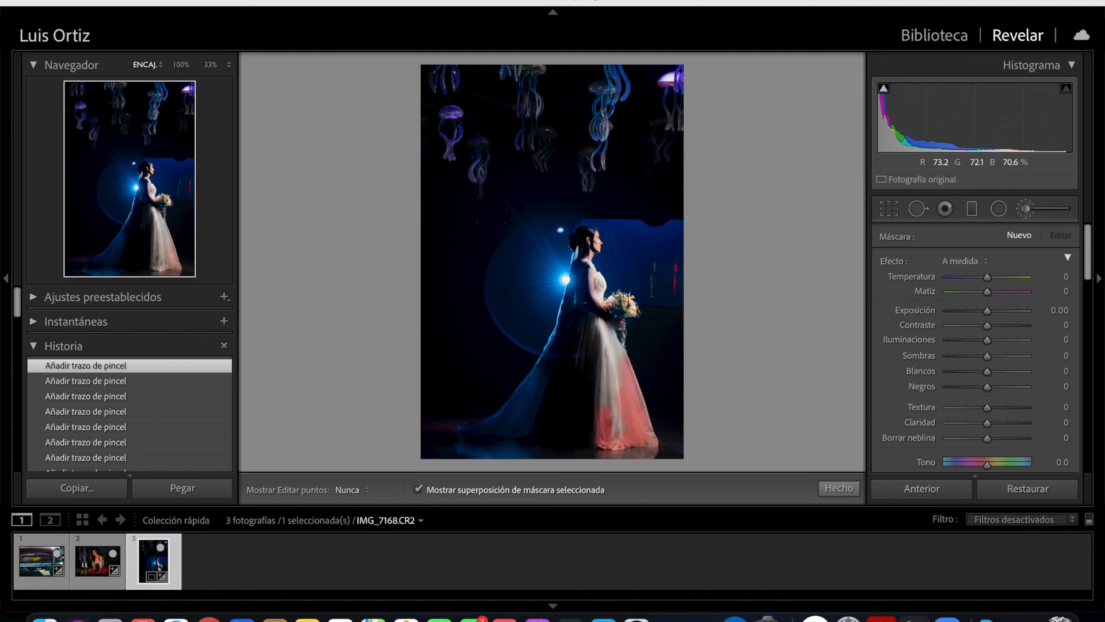
left_click_drag(609, 378, 611, 340)
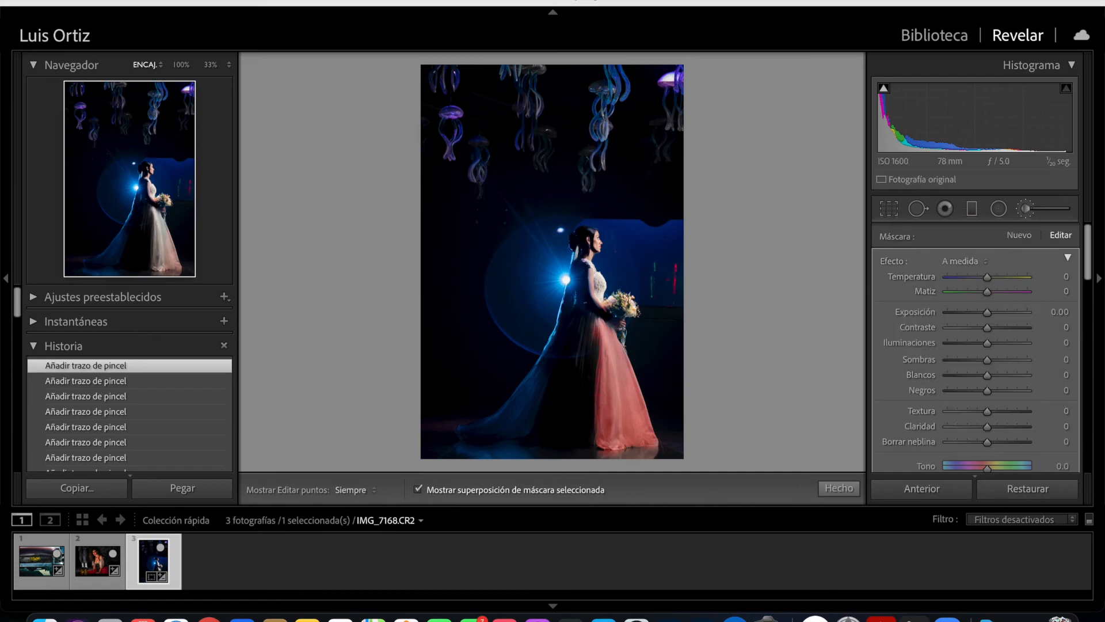
key("o")
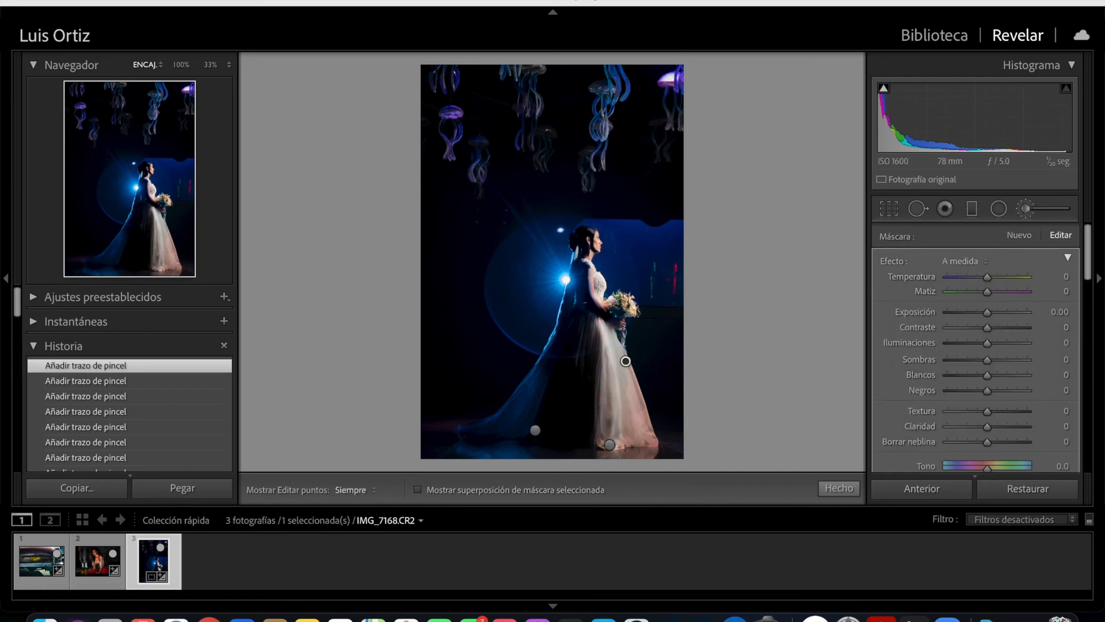
- Reduce the skirt mask's saturation, close the brush and compare the photo before and after
scroll(976, 345, "down", 5)
scroll(976, 346, "up", 5)
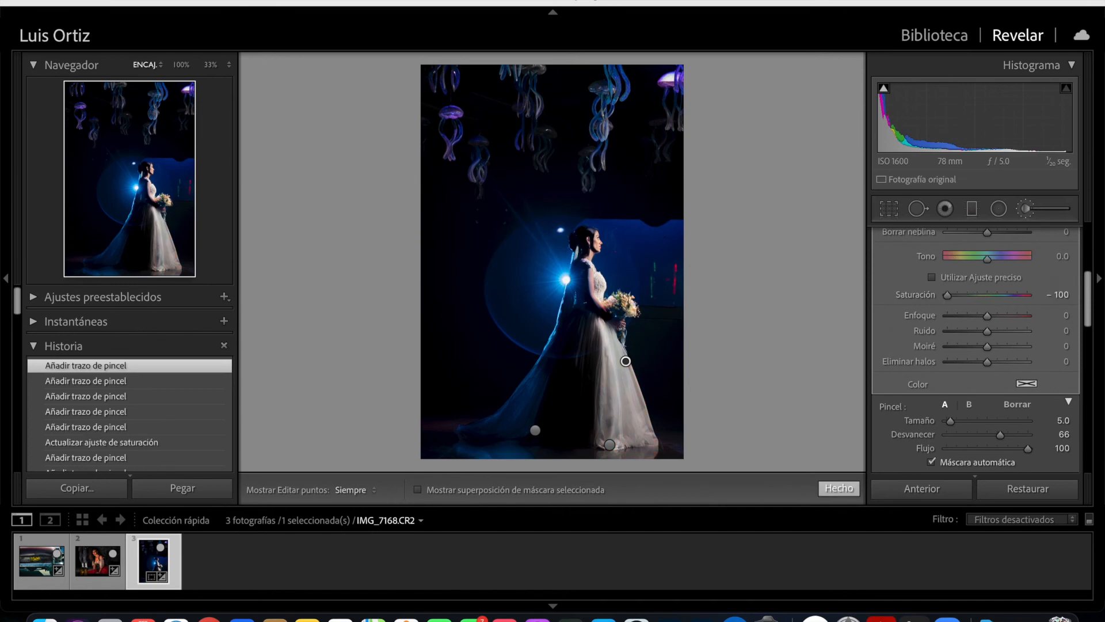
left_click(839, 488)
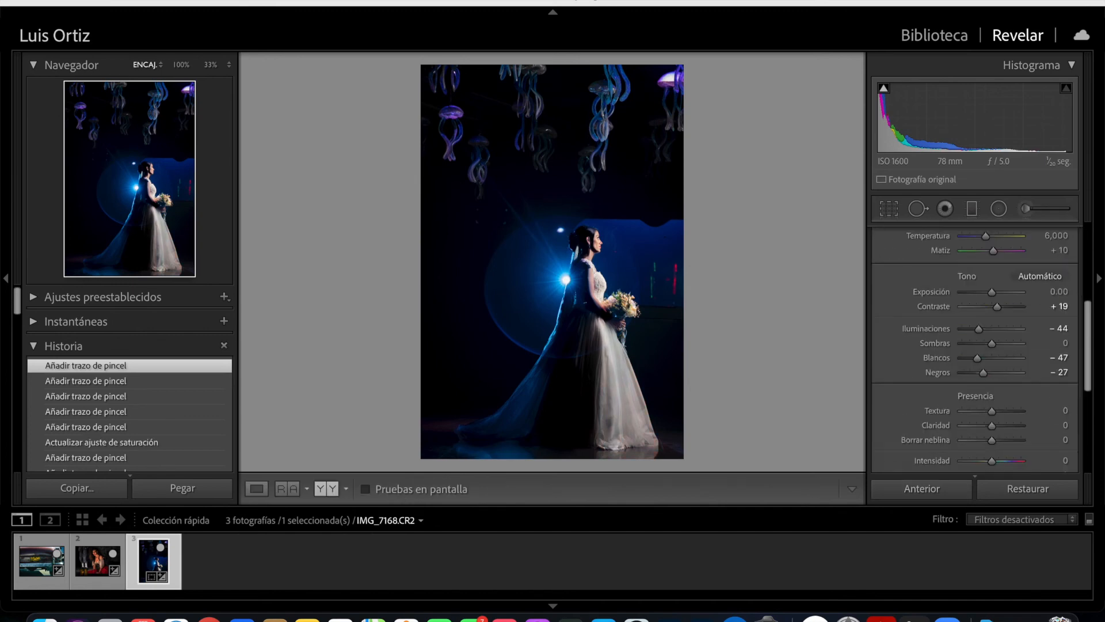
scroll(976, 346, "down", 5)
key("y")
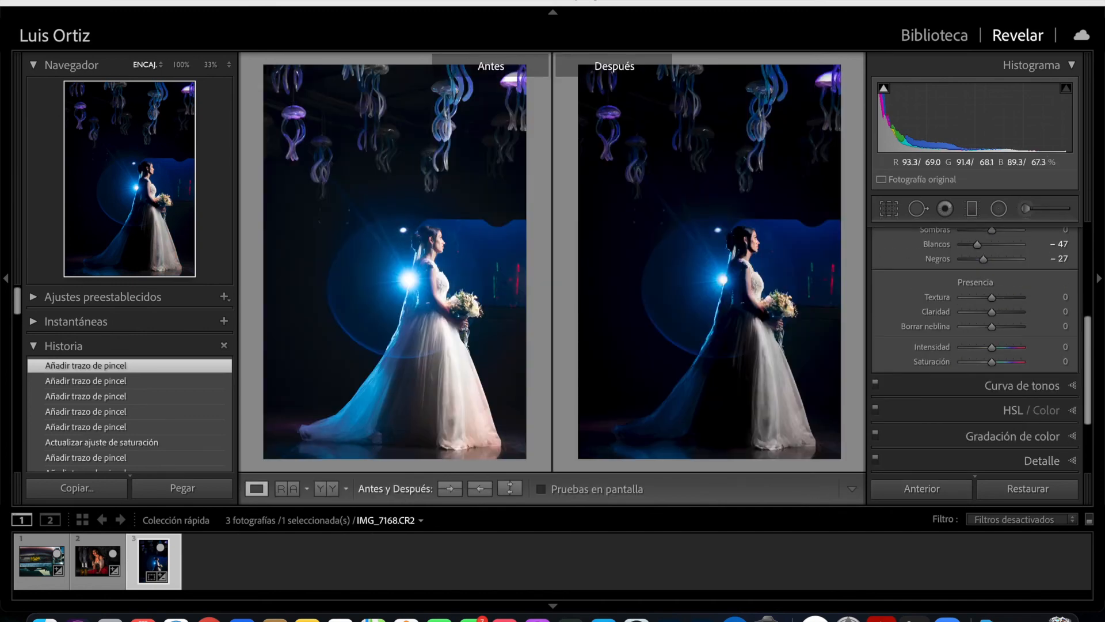
key("y")
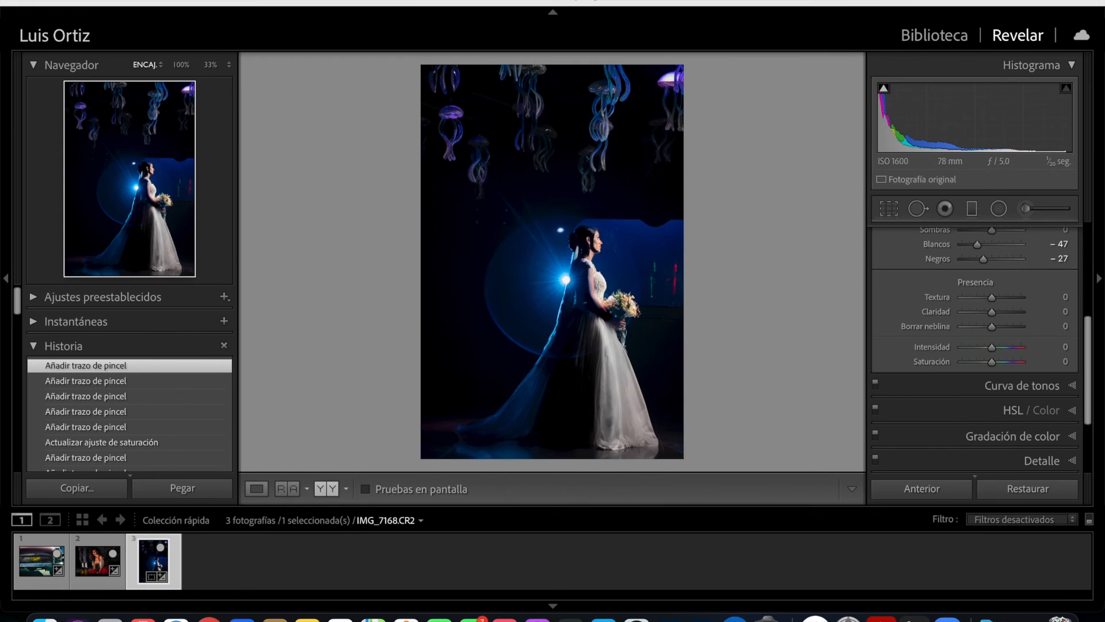
- Lower the upper part of the point tone curve to output 145 at input 168 and adjust its shadow end
scroll(1010, 371, "up", 3)
scroll(1010, 372, "down", 5)
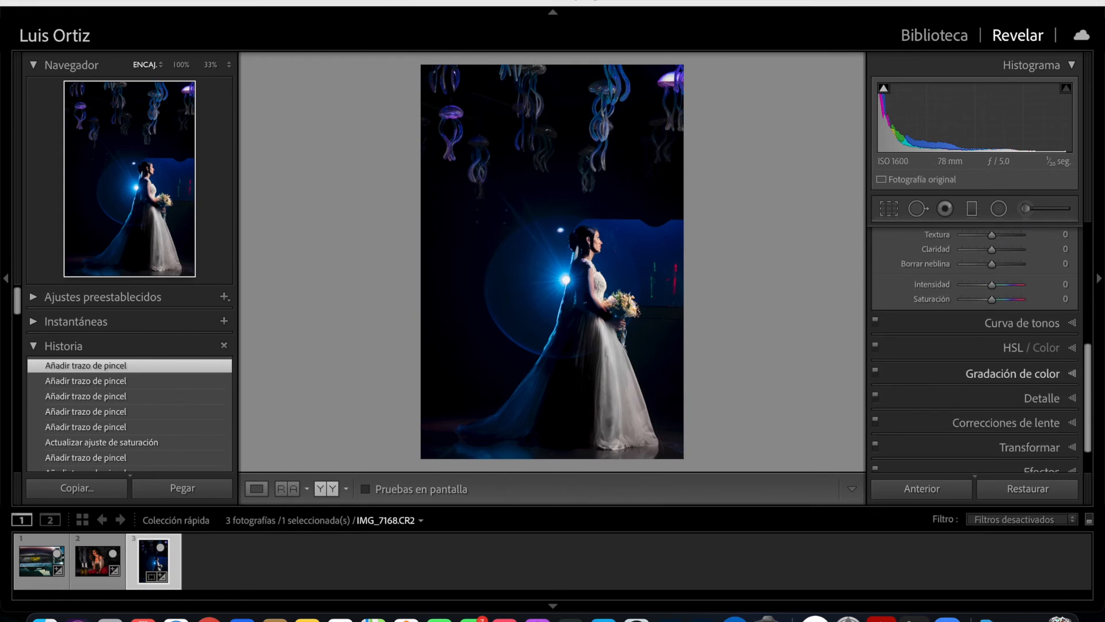
left_click(1024, 323)
left_click_drag(999, 328, 1001, 341)
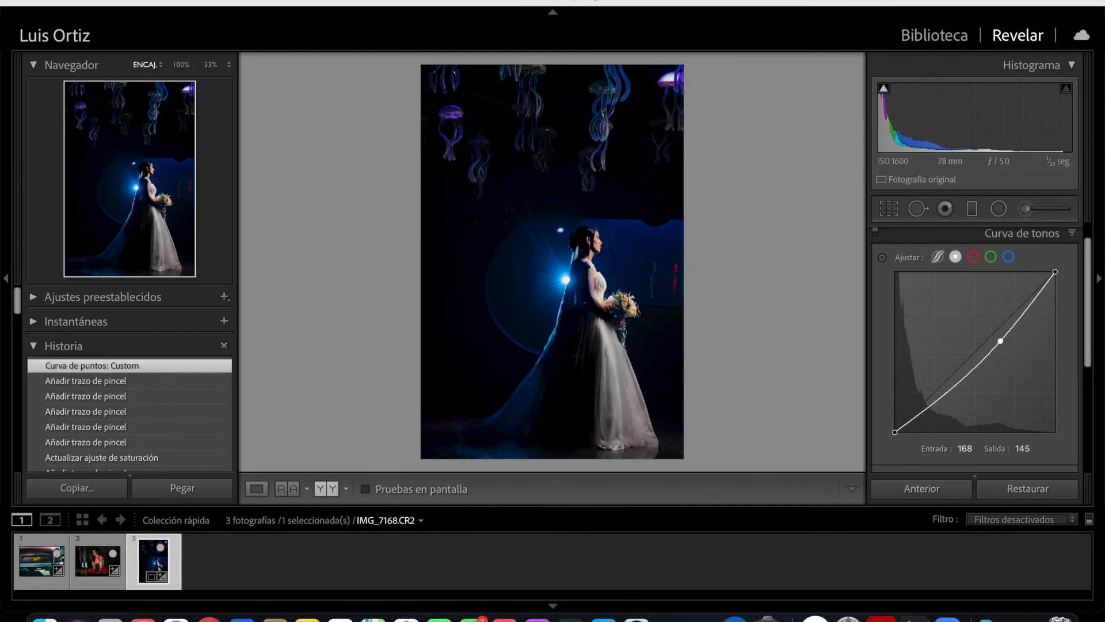
left_click_drag(926, 404, 939, 396)
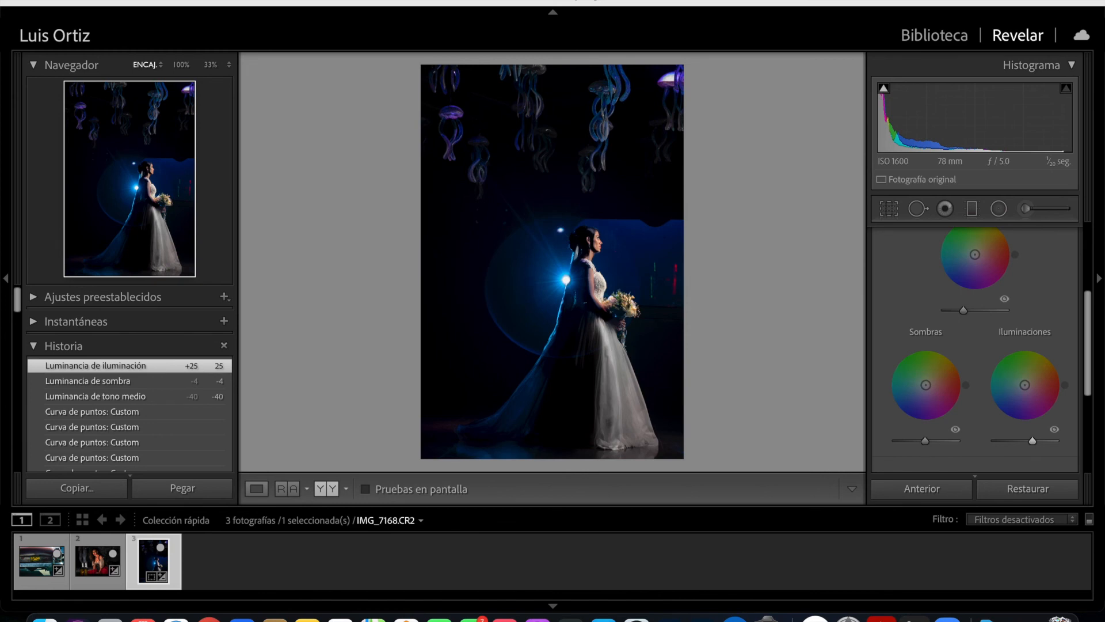
- Set the color grading luminance to -40 for midtones, -4 for shadows and 25 for highlights, and compare before and after
key("y")
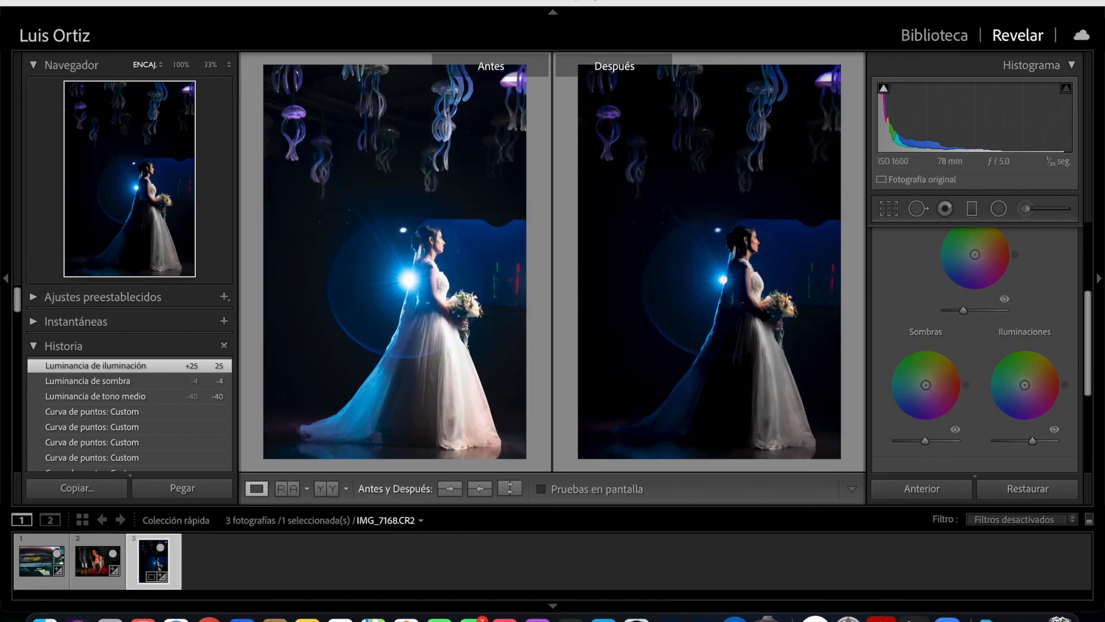
key("y")
scroll(975, 346, "up", 5)
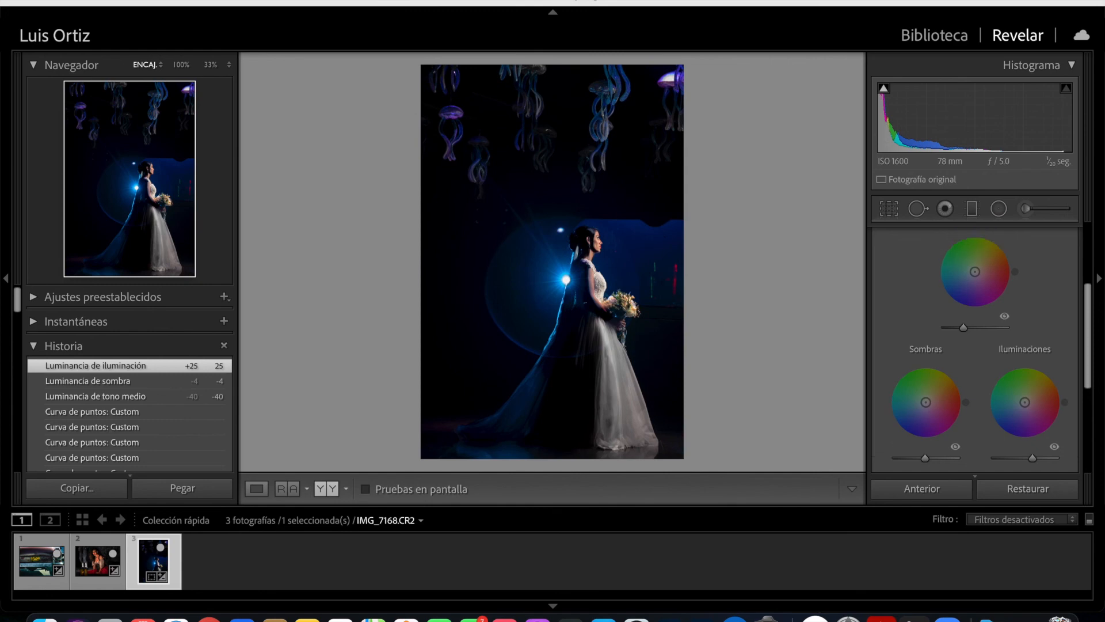
- Tint the shadows with hue 216 and the highlights with hue 45 in color grading
scroll(925, 345, "down", 5)
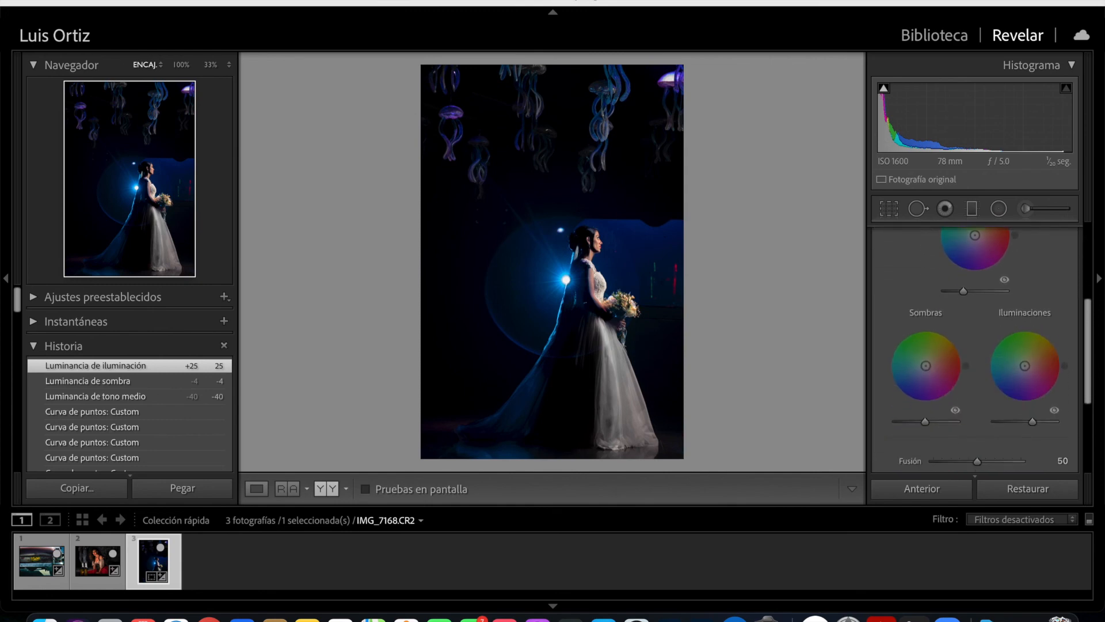
left_click_drag(927, 334, 914, 348)
scroll(914, 347, "up", 1)
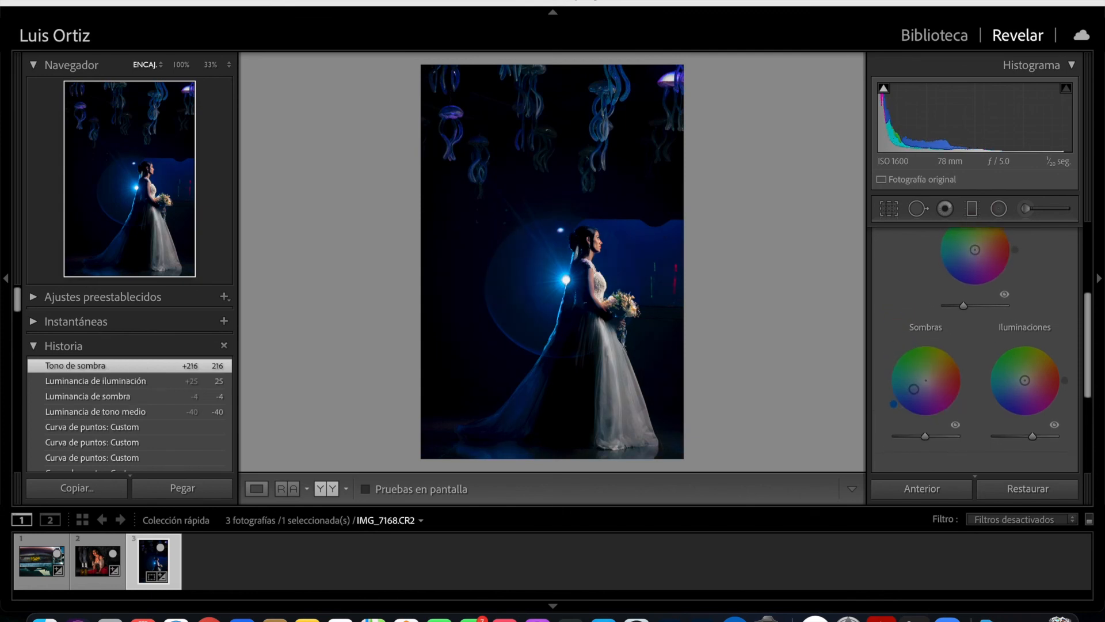
scroll(979, 345, "down", 2)
left_click_drag(1025, 337, 1030, 336)
- Set the HSL saturation to -15 for blue and 9 for orange, and the orange luminance to 10
scroll(1030, 336, "up", 7)
left_click(1013, 283)
scroll(1001, 345, "down", 4)
left_click(943, 249)
left_click_drag(988, 362, 982, 362)
left_click_drag(988, 303, 992, 303)
left_click(1006, 249)
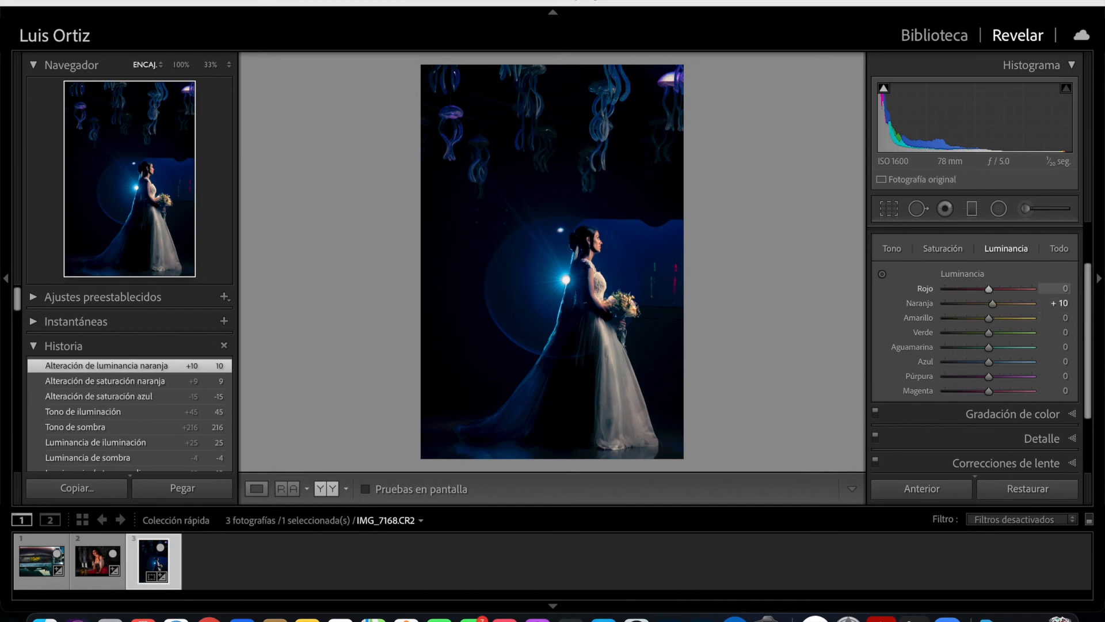
- Return to the library grid and view the finished vintage car photo full screen
key("g")
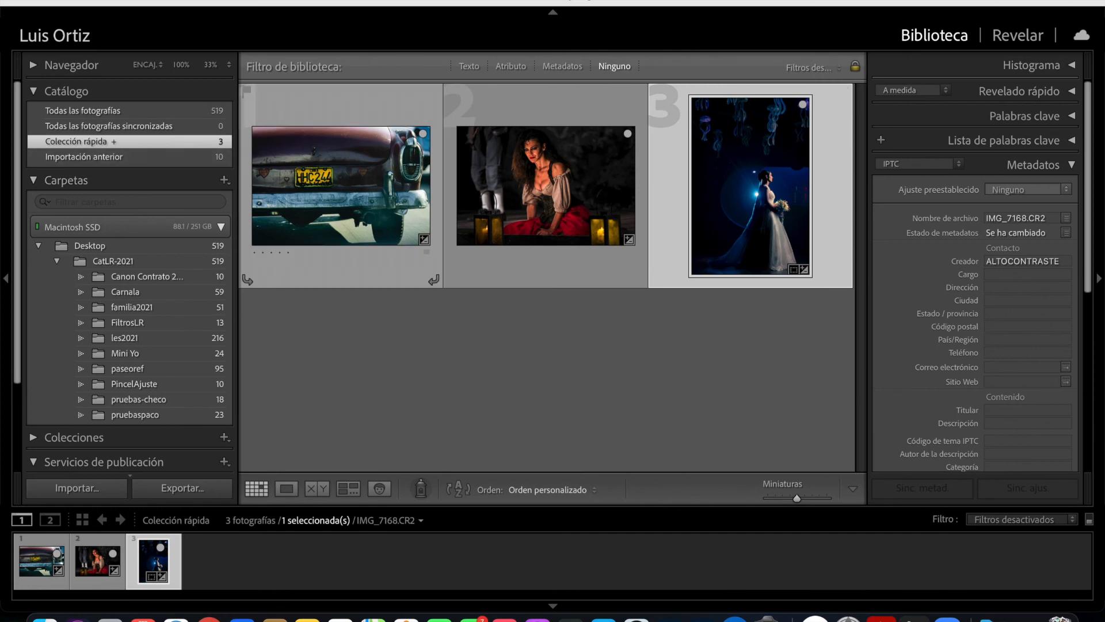
left_click(341, 186)
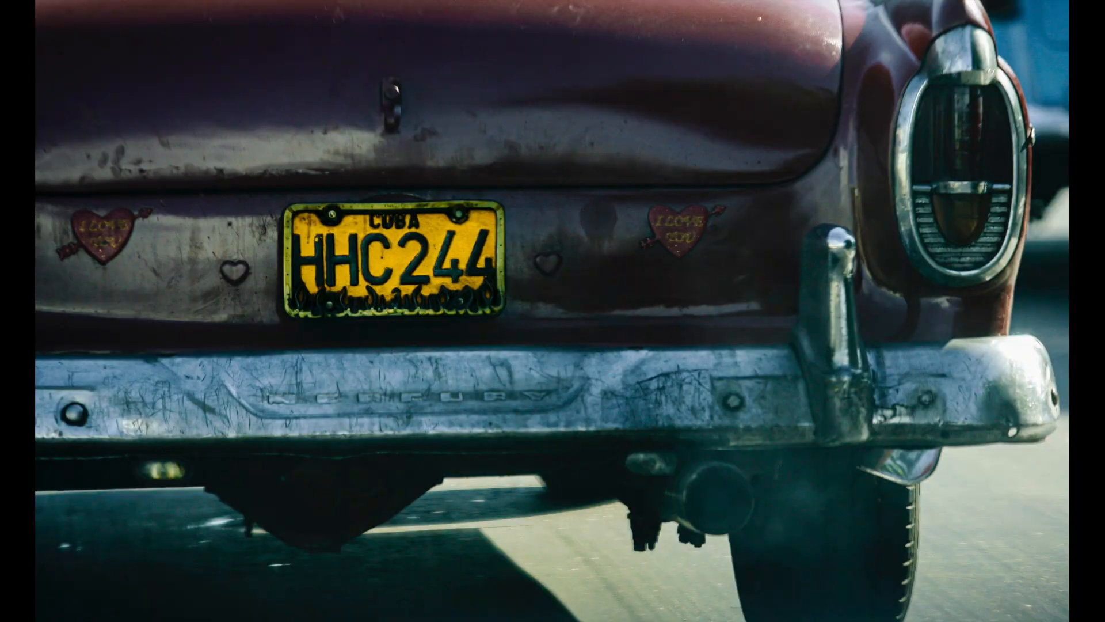